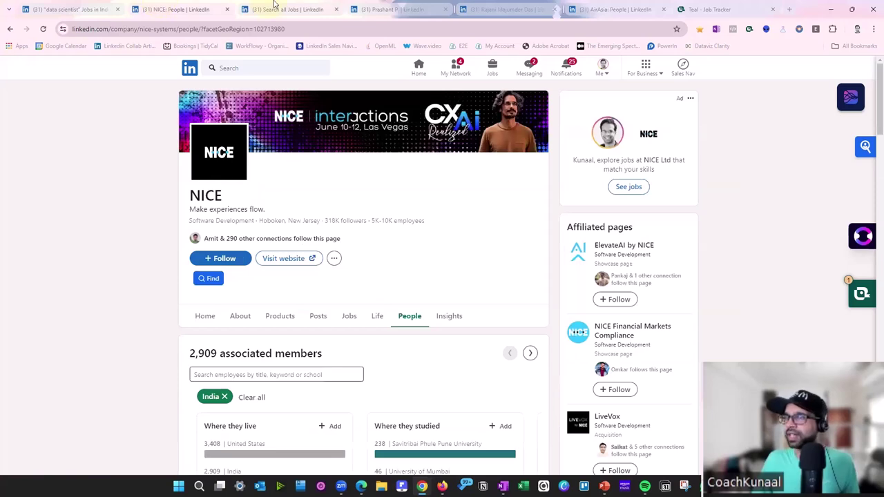
Review the NICE AI Data Specialist job description with the Teal job-tracker panel closed, then switch to the new browser tab.
{"action": "left_click", "coordinate": [274, 7]}
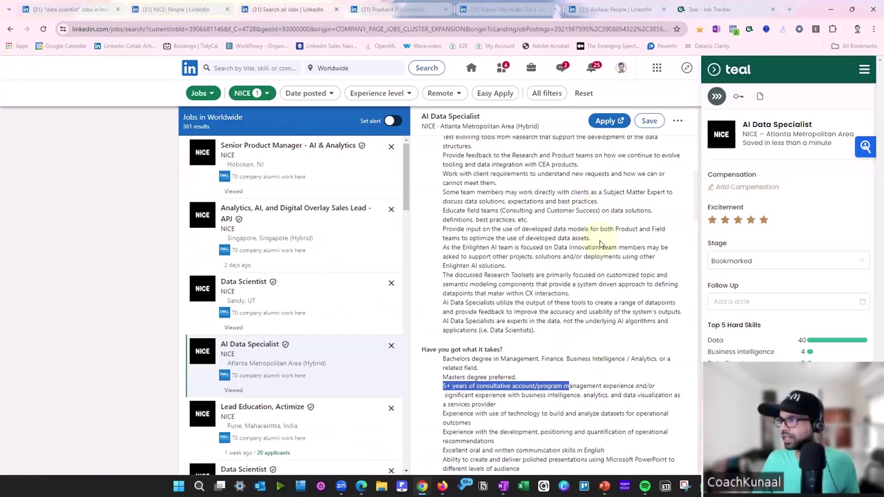
{"action": "scroll", "coordinate": [600, 243], "scroll_direction": "up", "scroll_amount": 1}
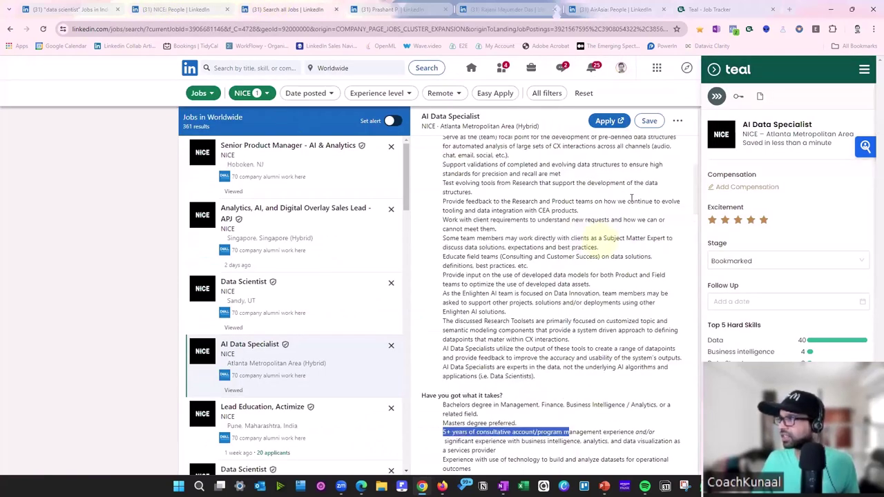
{"action": "left_click", "coordinate": [714, 70]}
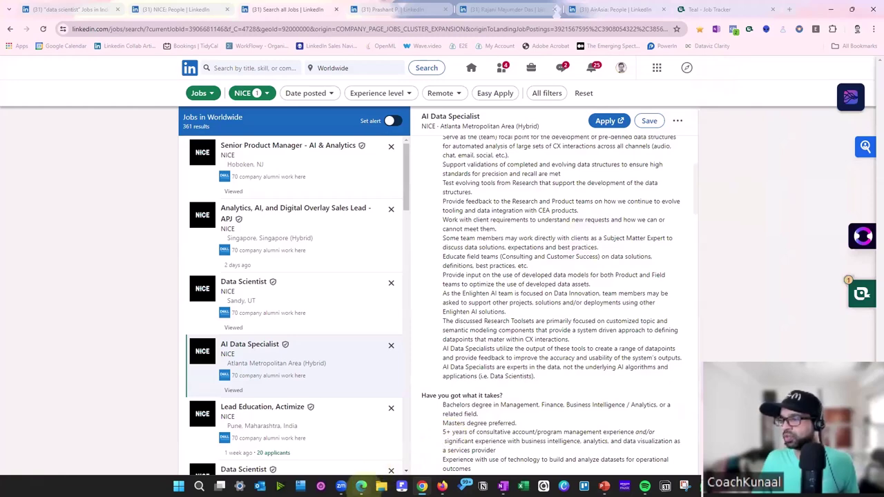
{"action": "left_click", "coordinate": [360, 486]}
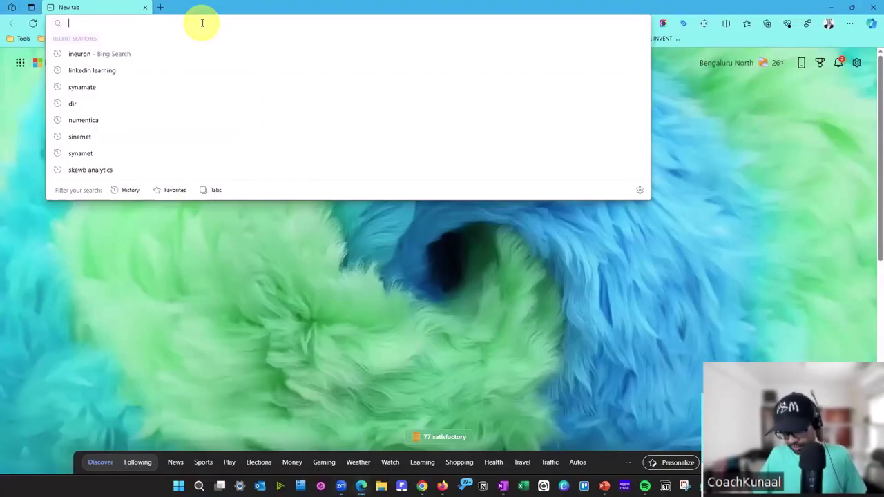
Open chat.openai.com, select the GPT-4o model, hide the chat history sidebar and enlarge the page.
{"action": "type", "text": "chat.openai.com"}
{"action": "key", "text": "Return"}
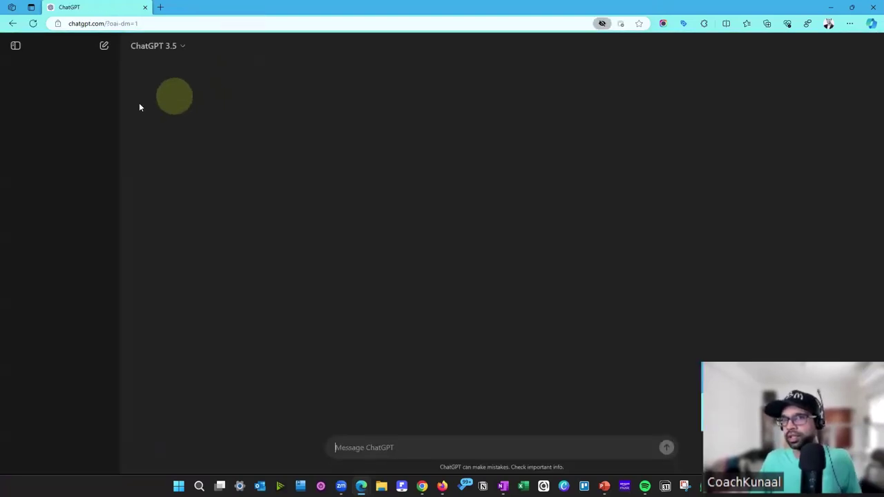
{"action": "left_click", "coordinate": [160, 48]}
{"action": "left_click", "coordinate": [186, 92]}
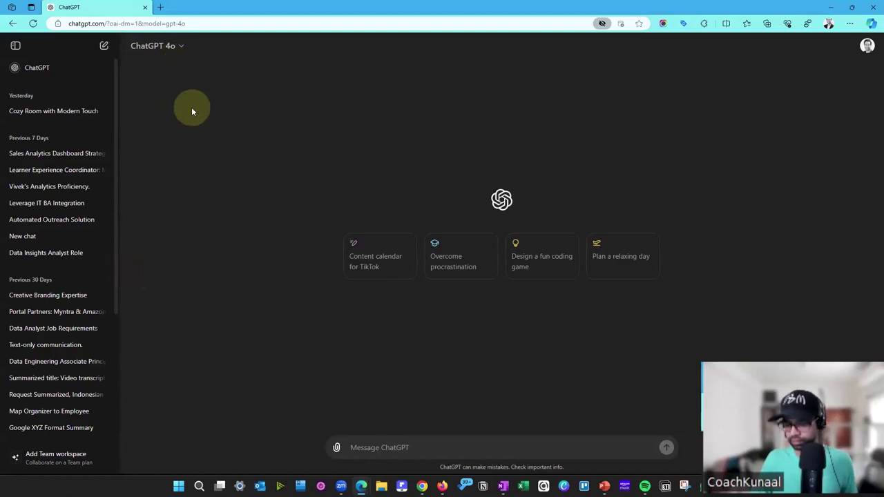
{"action": "left_click", "coordinate": [15, 45]}
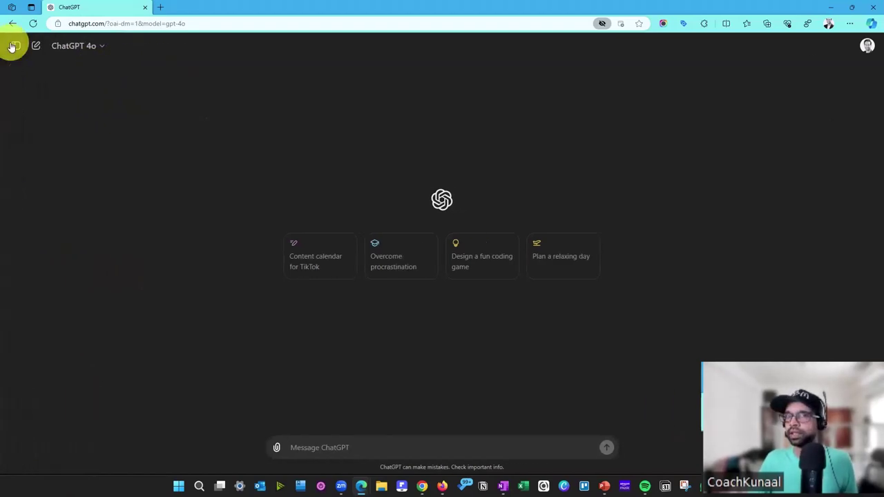
{"action": "key", "text": "ctrl+plus"}
{"action": "key", "text": "ctrl+plus"}
{"action": "key", "text": "ctrl+plus"}
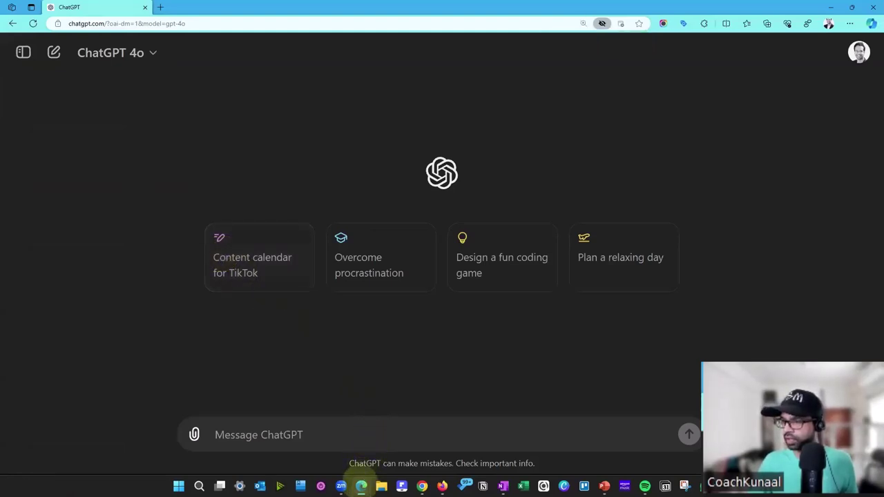
{"action": "mouse_move", "coordinate": [361, 484]}
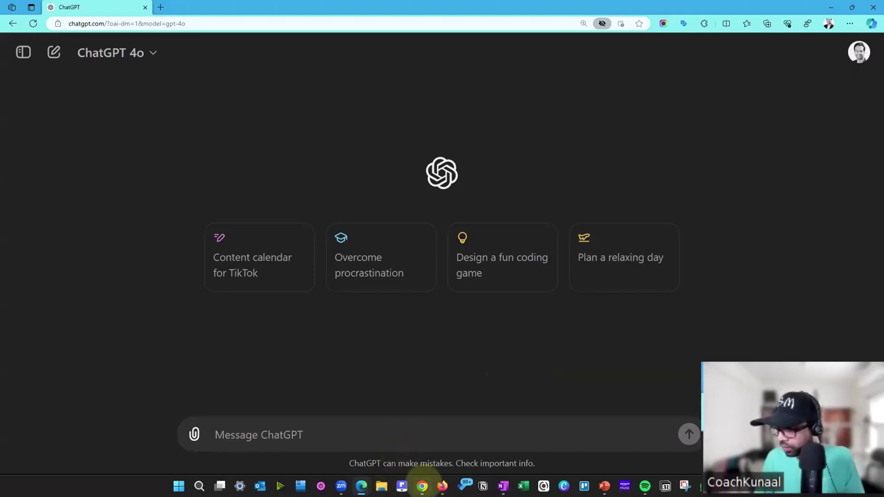
{"action": "mouse_move", "coordinate": [422, 486]}
{"action": "left_click", "coordinate": [424, 457]}
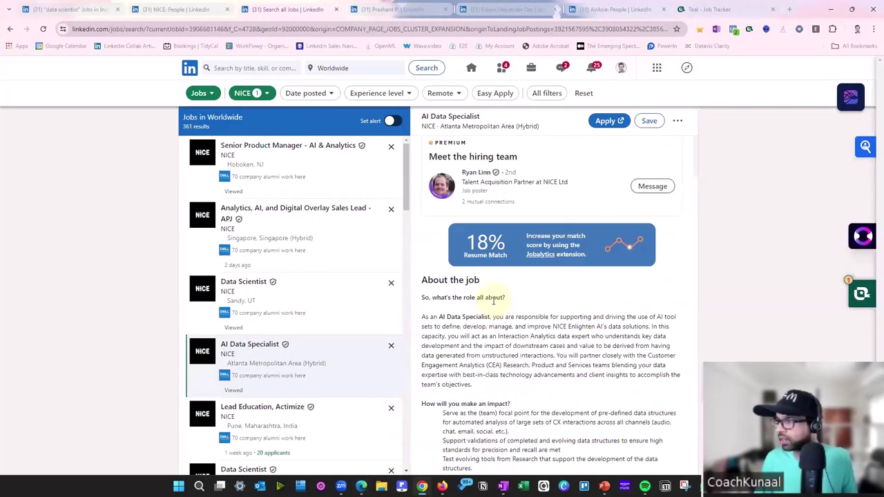
{"action": "scroll", "coordinate": [492, 304], "scroll_direction": "down", "scroll_amount": 1}
{"action": "scroll", "coordinate": [492, 304], "scroll_direction": "down", "scroll_amount": 1}
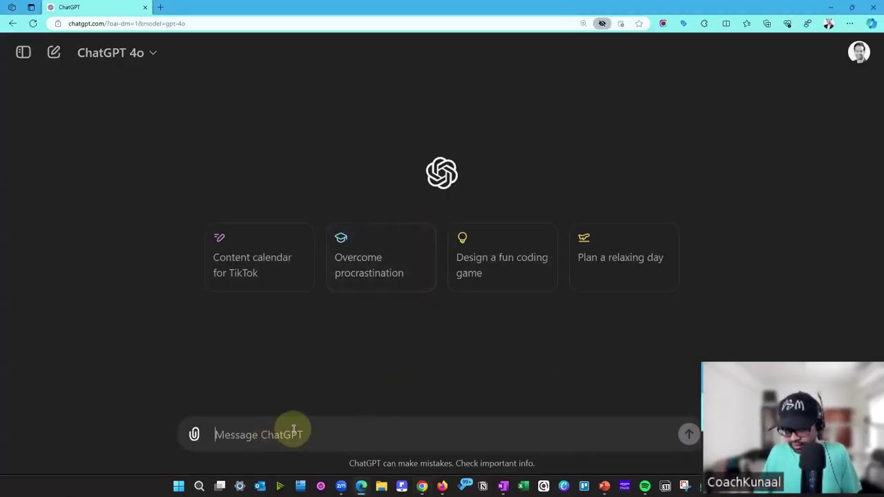
Type the prompt 'I am going to provide few JD's for be me to prepare for interviews.'.
{"action": "type", "text": "I am going to"}
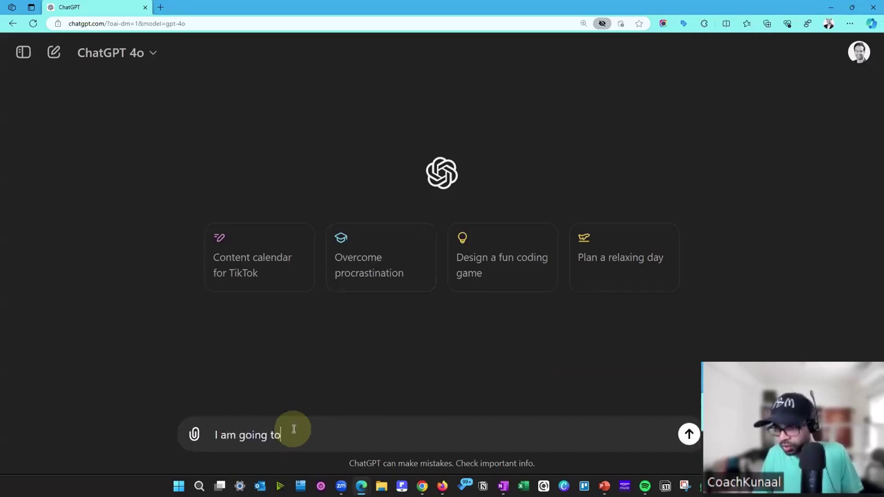
{"action": "type", "text": " provi"}
{"action": "key", "text": "BackSpace"}
{"action": "key", "text": "BackSpace"}
{"action": "key", "text": "BackSpace"}
{"action": "key", "text": "BackSpace"}
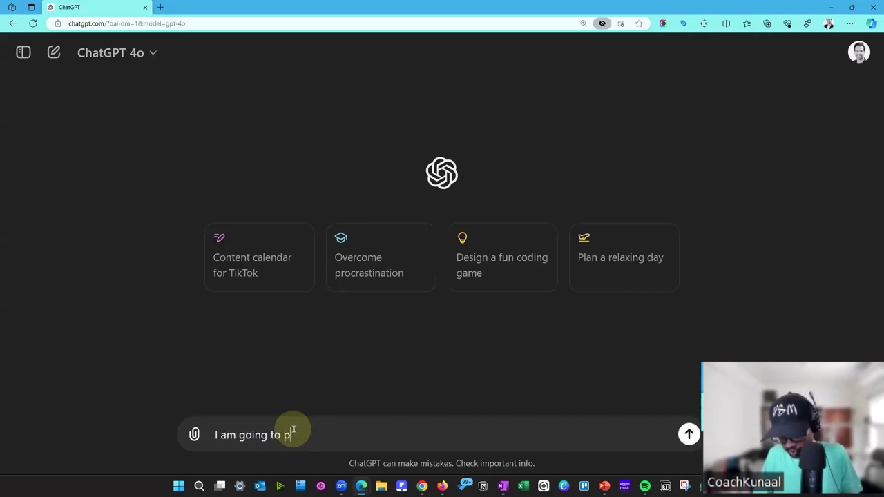
{"action": "type", "text": "phile"}
{"action": "key", "text": "BackSpace"}
{"action": "key", "text": "BackSpace"}
{"action": "key", "text": "BackSpace"}
{"action": "key", "text": "BackSpace"}
{"action": "type", "text": "rovide few JD"}
{"action": "key", "text": "BackSpace"}
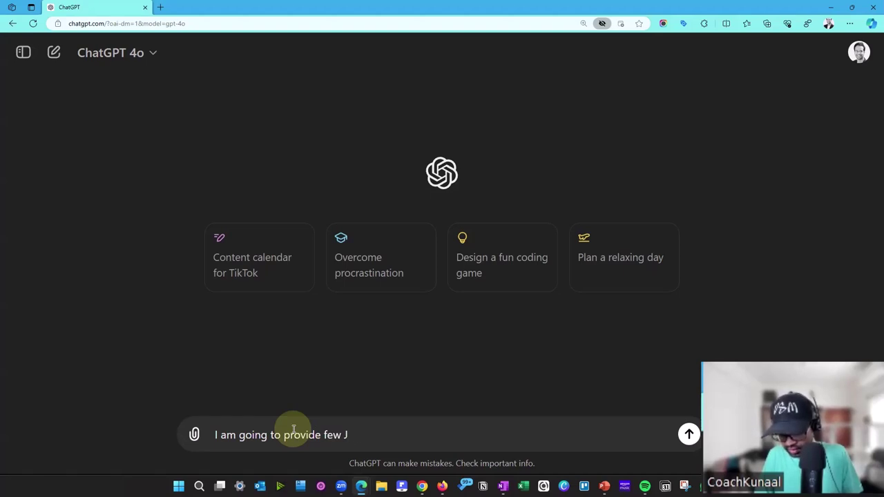
{"action": "type", "text": "D's for "}
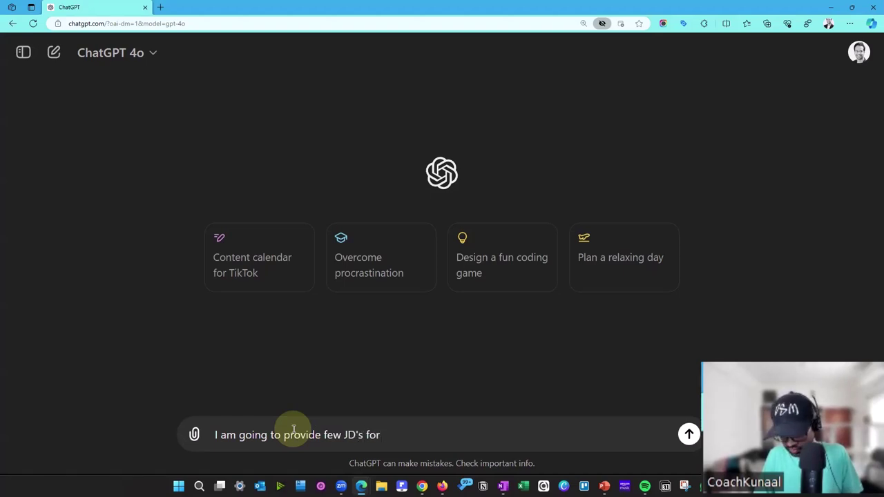
{"action": "type", "text": "be me to "}
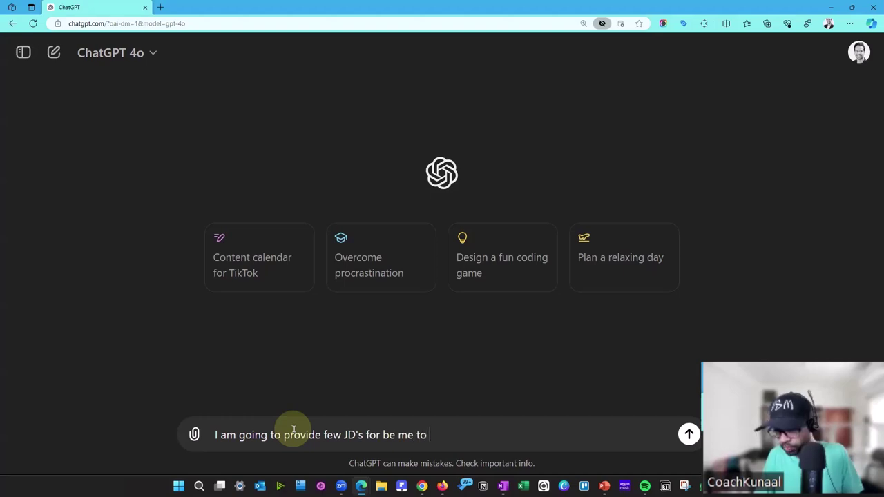
{"action": "type", "text": "prepare for i"}
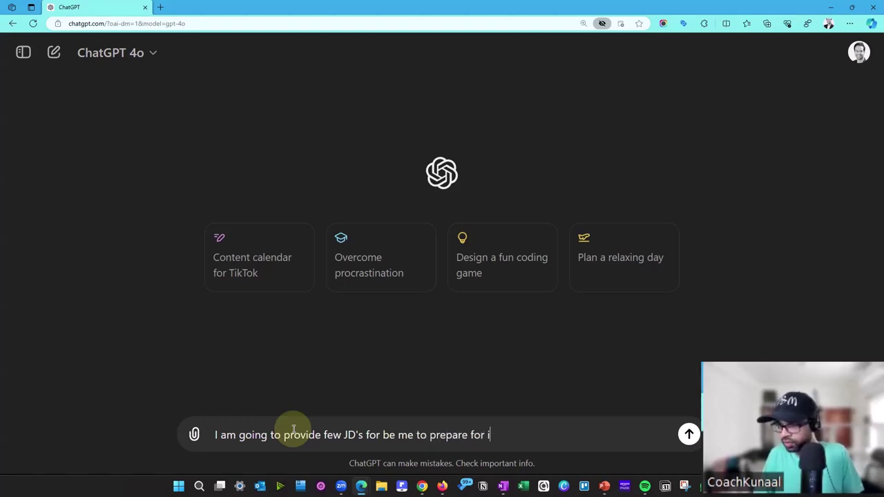
{"action": "type", "text": "nterviews"}
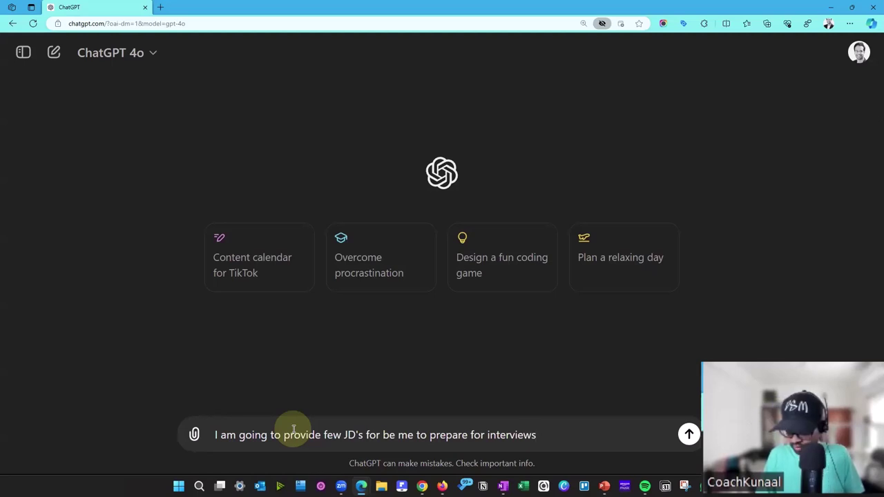
{"action": "type", "text": " ."}
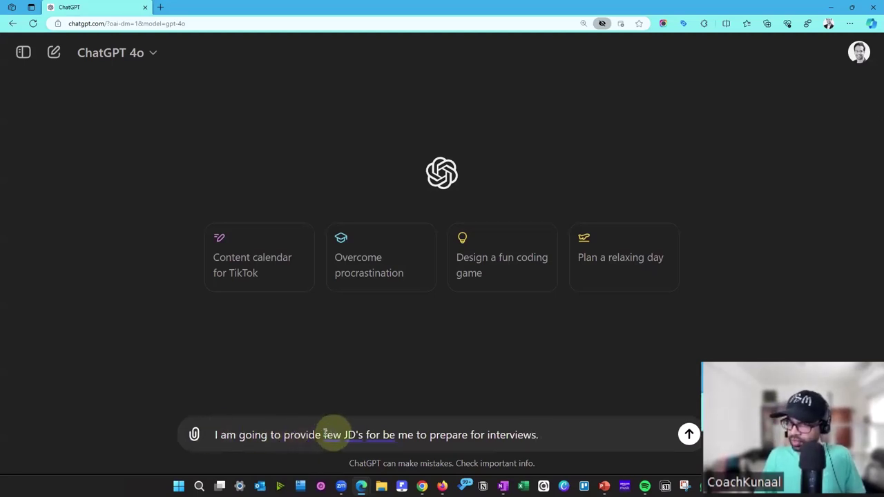
Prefix the prompt with 'Imagine you are an expert in interview preparation.'.
{"action": "left_click", "coordinate": [215, 434]}
{"action": "type", "text": "Imag"}
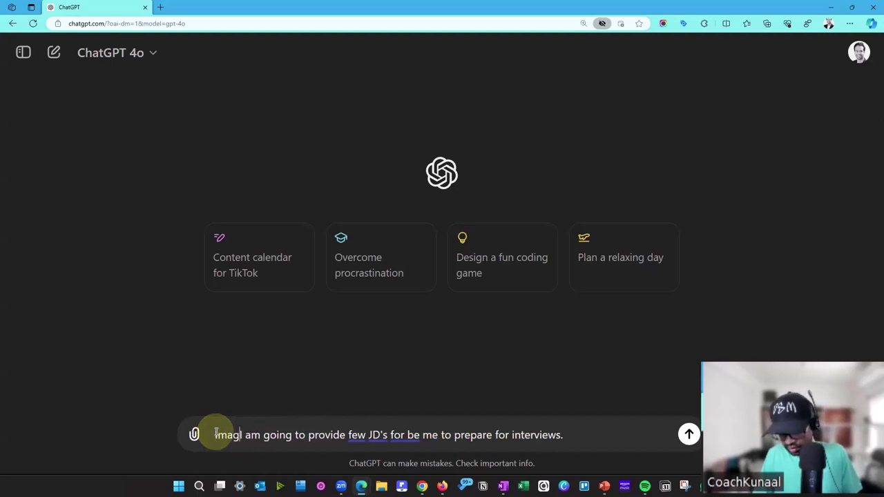
{"action": "type", "text": "ine you a"}
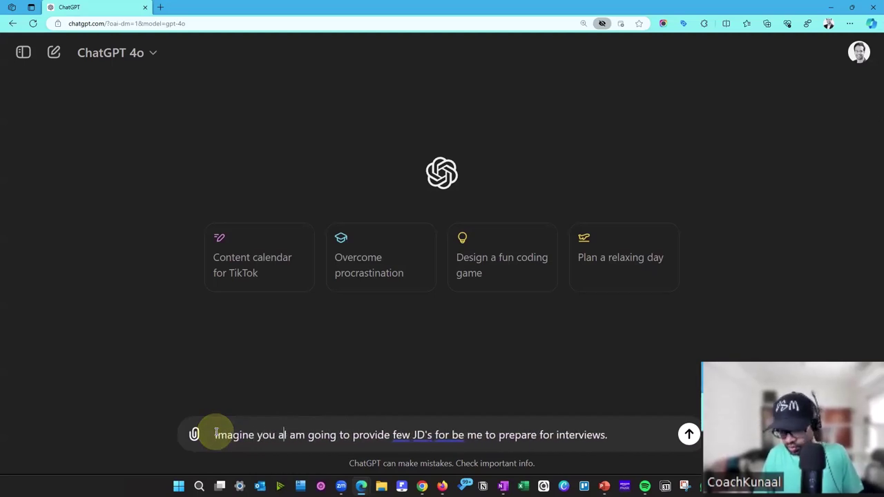
{"action": "type", "text": "re an expertn"}
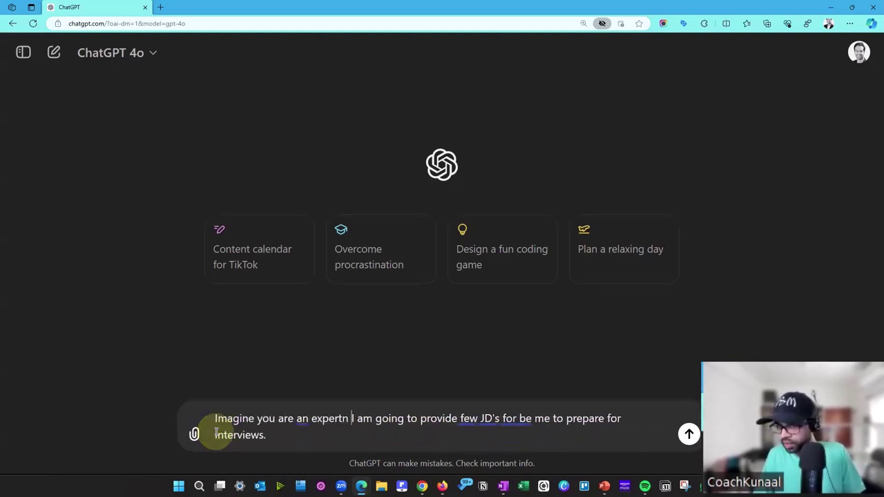
{"action": "key", "text": "BackSpace"}
{"action": "key", "text": "BackSpace"}
{"action": "type", "text": "in inter"}
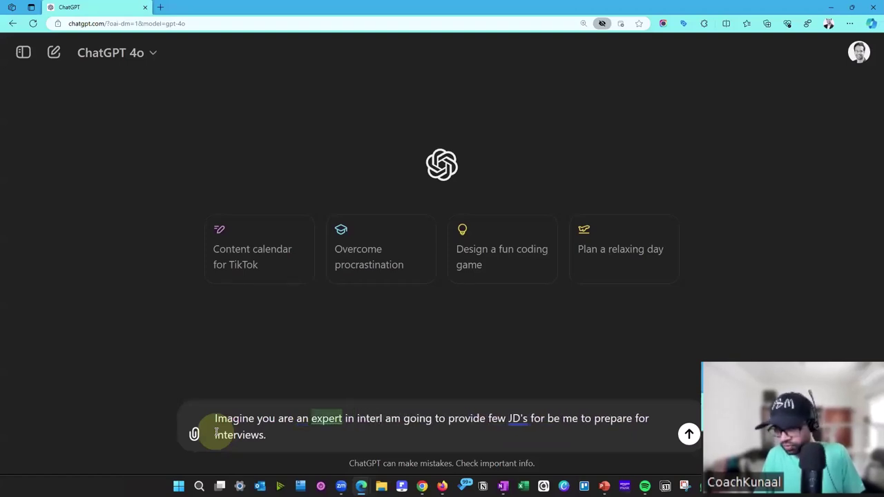
{"action": "type", "text": "view pr"}
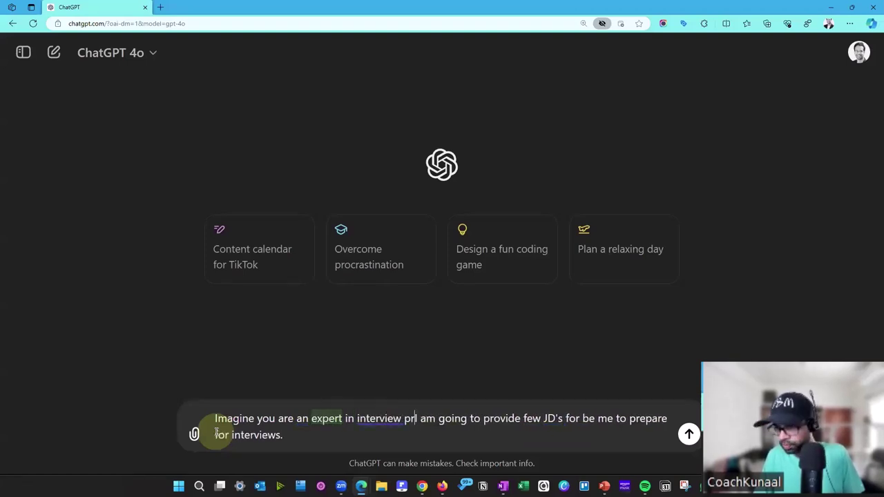
{"action": "type", "text": "eparati"}
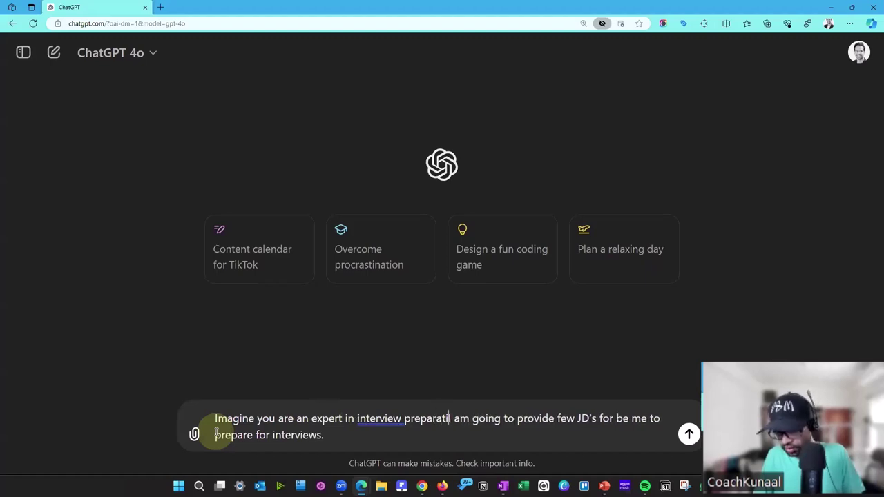
{"action": "type", "text": "on."}
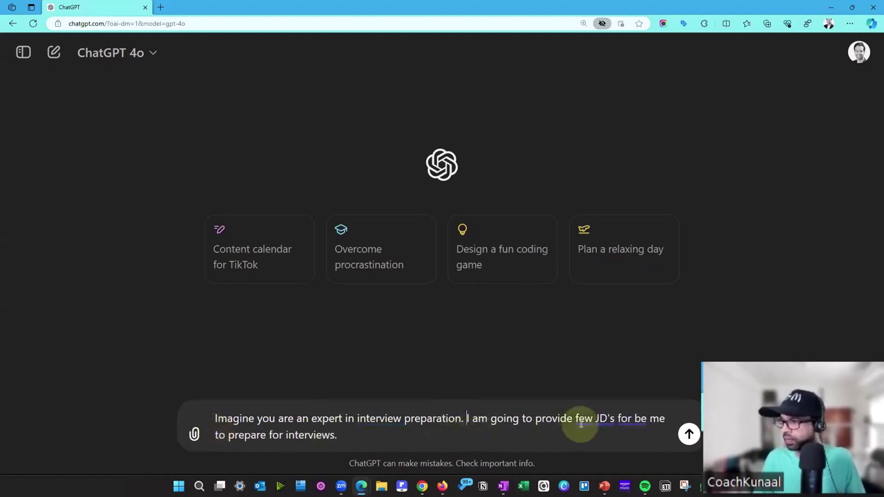
Correct 'few' to 'a few' and 'be' to 'me', then select the whole prompt to copy it.
{"action": "left_click", "coordinate": [582, 420]}
{"action": "left_click", "coordinate": [458, 367]}
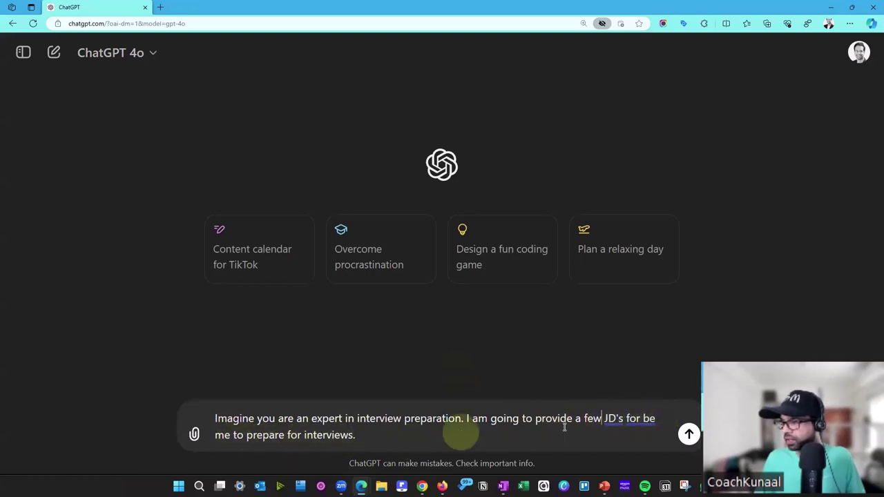
{"action": "left_click", "coordinate": [651, 419]}
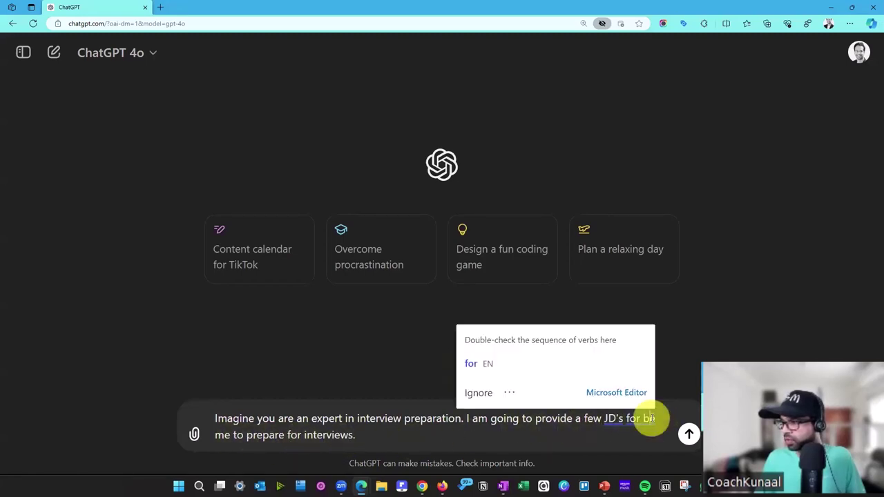
{"action": "key", "text": "BackSpace"}
{"action": "key", "text": "BackSpace"}
{"action": "type", "text": "me"}
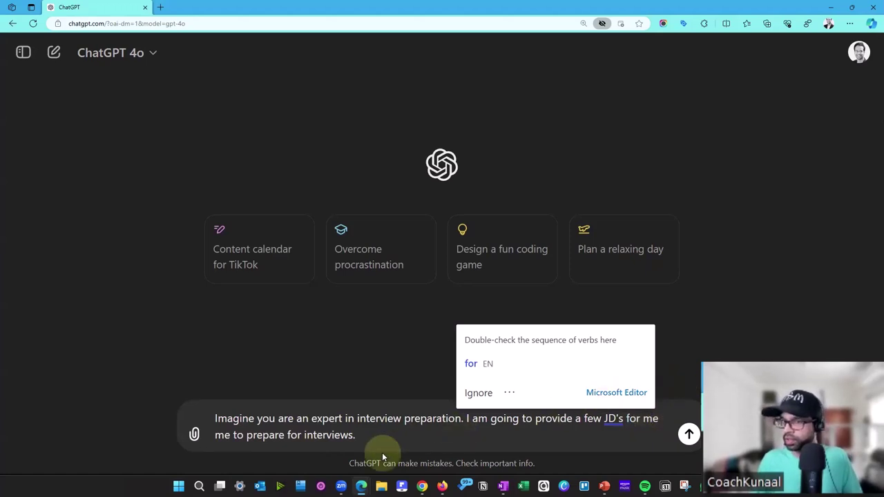
{"action": "left_click_drag", "start_coordinate": [371, 432], "coordinate": [210, 413]}
{"action": "key", "text": "ctrl+c"}
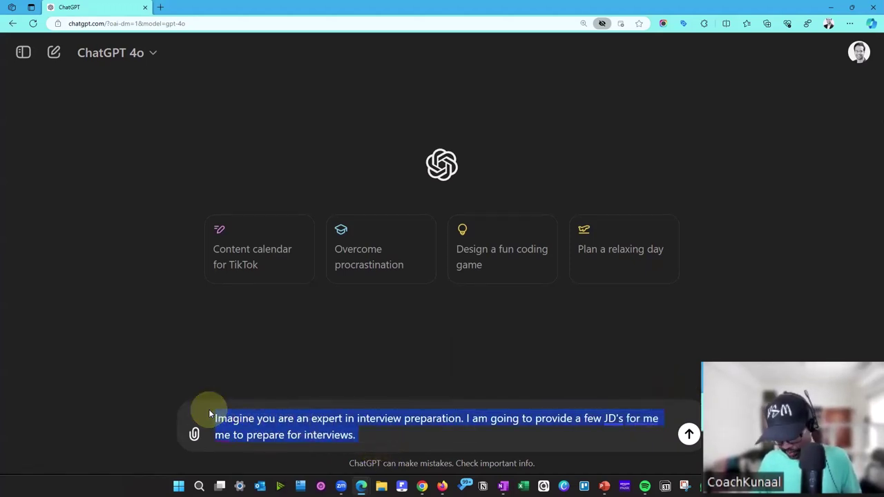
{"action": "left_click", "coordinate": [317, 390]}
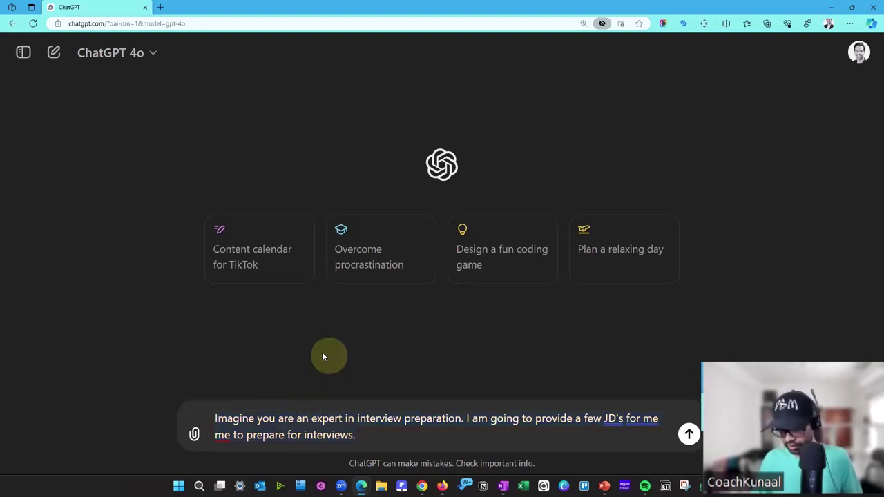
Launch Microsoft Word, create a blank document and paste the copied prompt.
{"action": "left_click", "coordinate": [178, 486]}
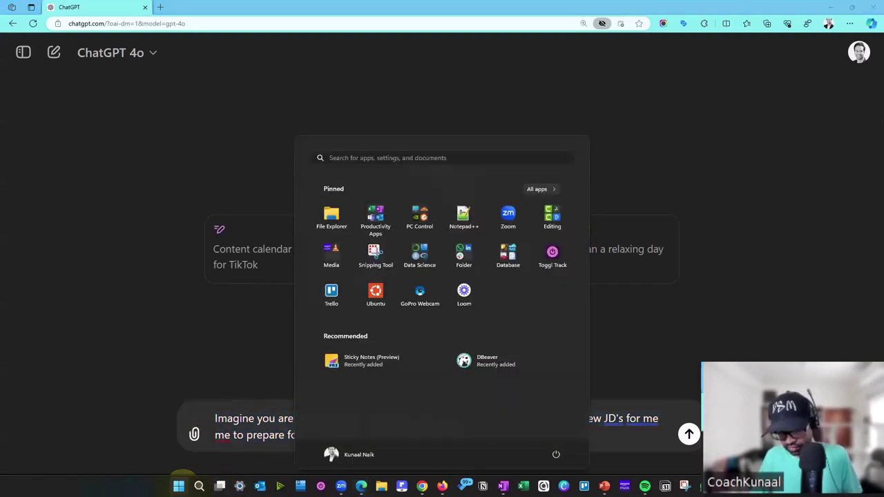
{"action": "type", "text": "word"}
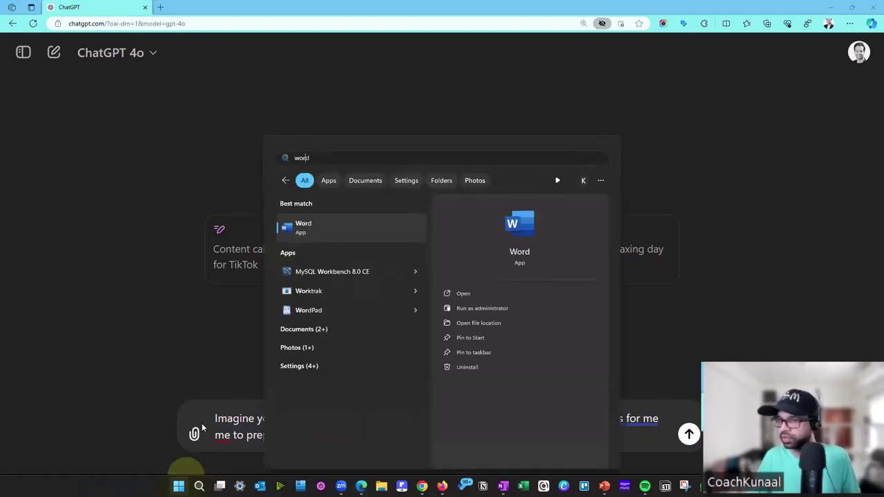
{"action": "left_click", "coordinate": [341, 228]}
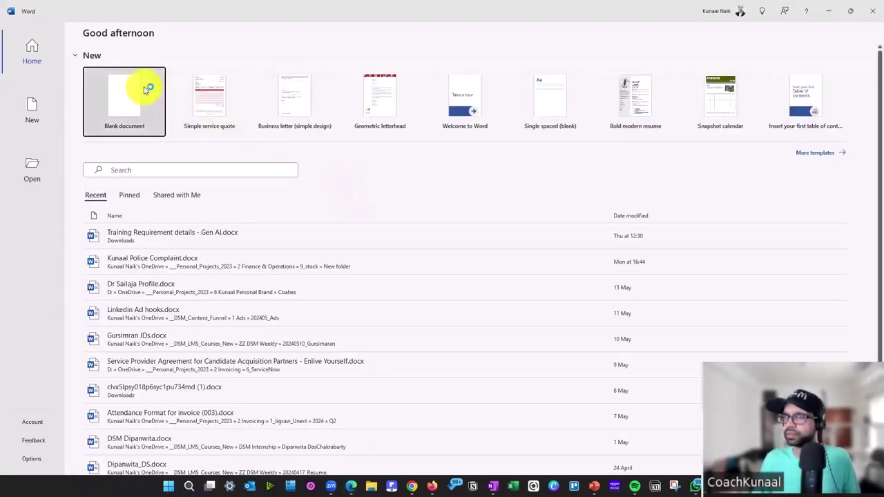
{"action": "left_click", "coordinate": [145, 90]}
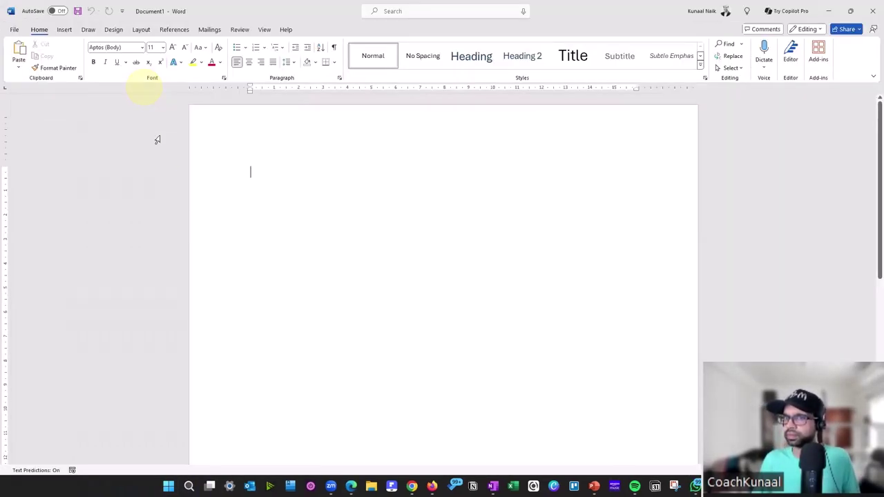
{"action": "key", "text": "ctrl+v"}
Add 'JD Preparation' above the prompt and format it as a heading.
{"action": "left_click", "coordinate": [252, 172]}
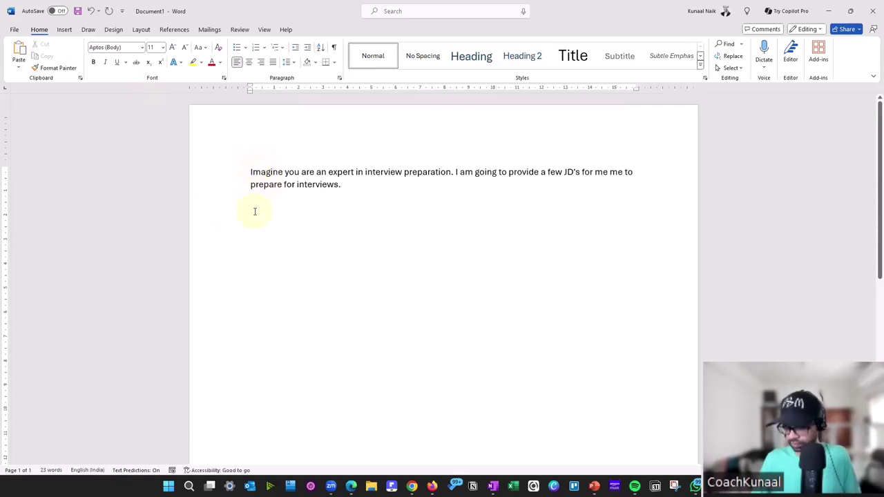
{"action": "key", "text": "Return"}
{"action": "key", "text": "Up"}
{"action": "type", "text": "JD "}
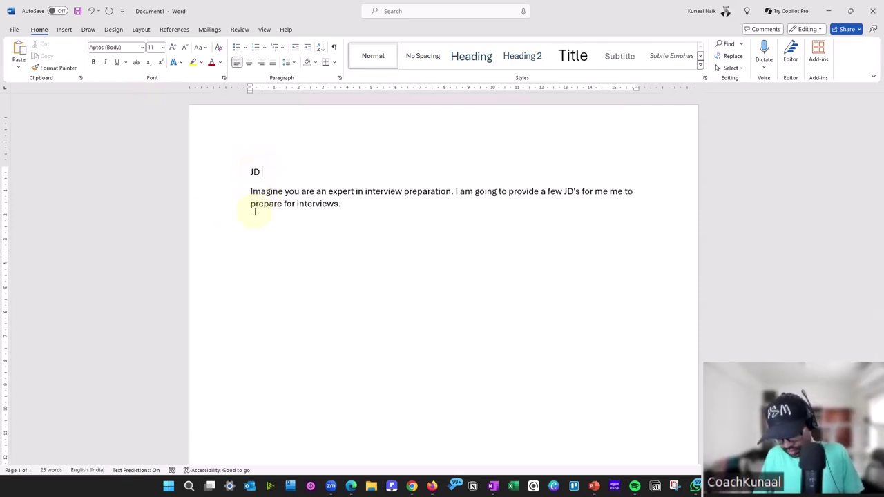
{"action": "type", "text": "Preparation"}
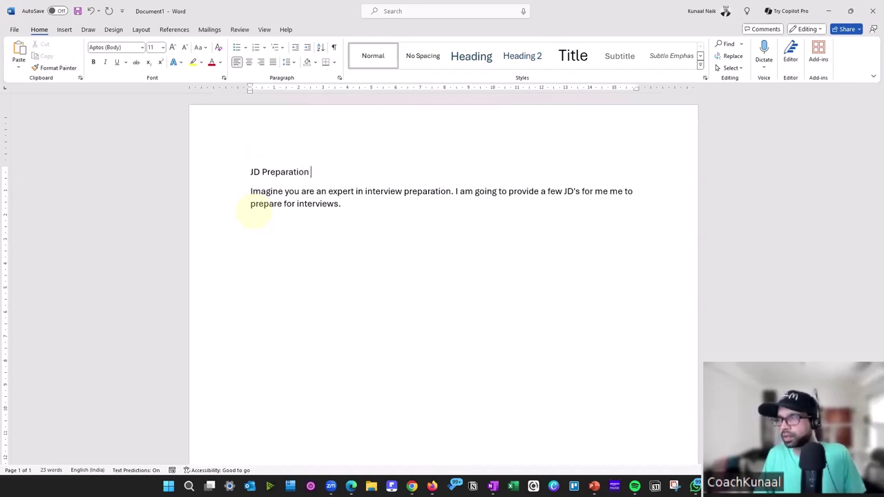
{"action": "left_click_drag", "start_coordinate": [320, 173], "coordinate": [247, 172]}
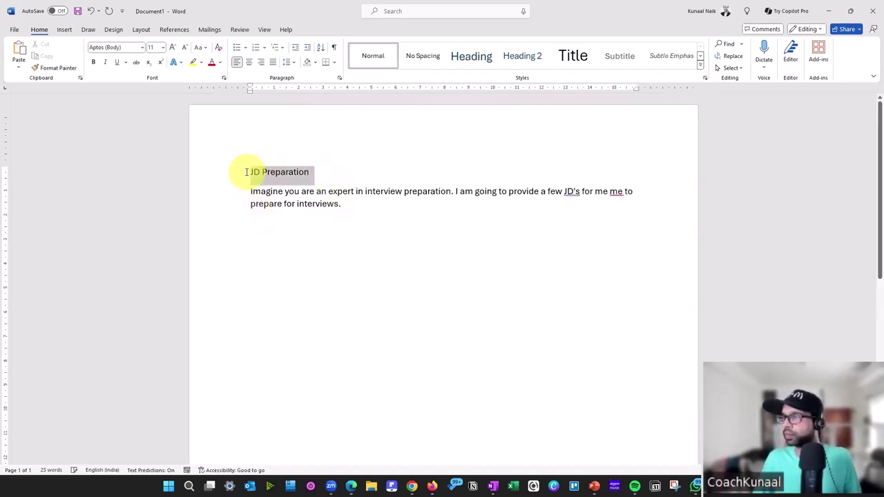
{"action": "left_click", "coordinate": [487, 58]}
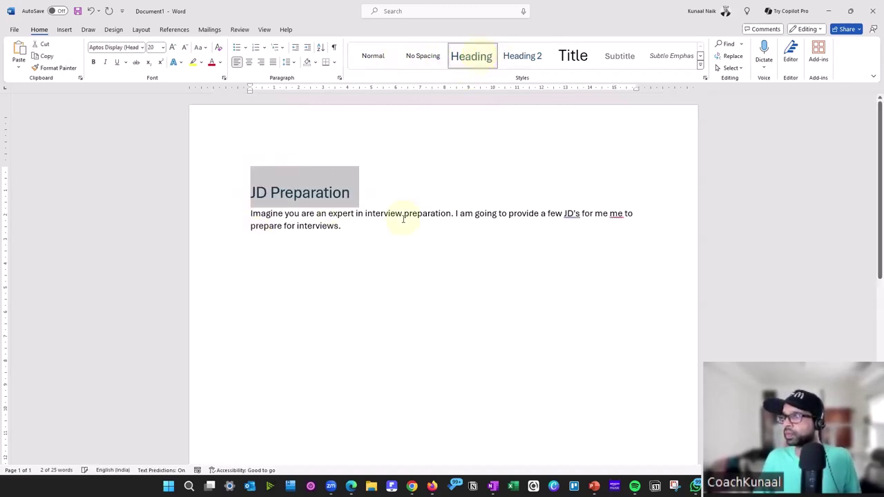
{"action": "left_click", "coordinate": [362, 228]}
Delete the duplicated 'me' from the pasted prompt paragraph.
{"action": "left_click_drag", "start_coordinate": [342, 225], "coordinate": [248, 216]}
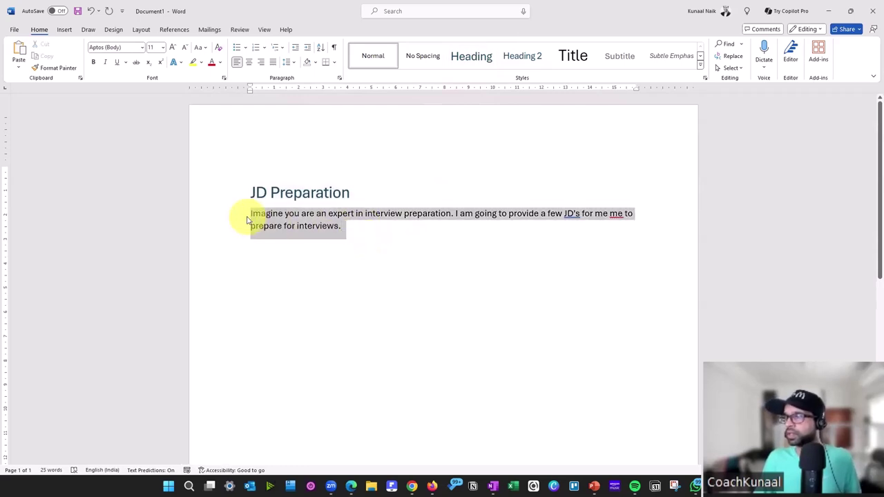
{"action": "double_click", "coordinate": [614, 214]}
{"action": "key", "text": "Delete"}
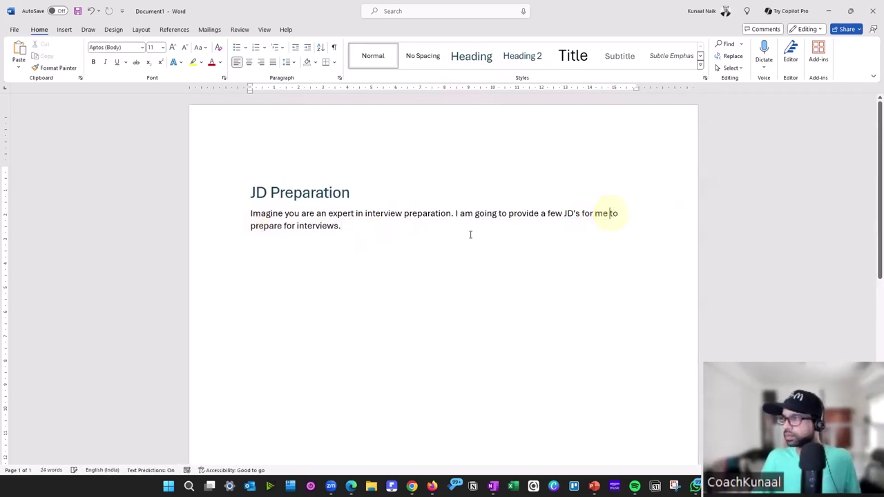
{"action": "left_click_drag", "start_coordinate": [343, 226], "coordinate": [233, 220]}
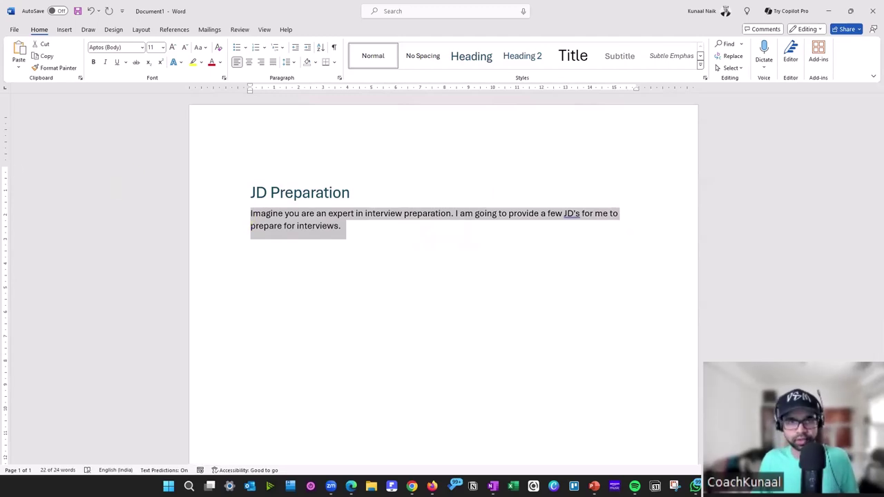
Back in ChatGPT, remove the duplicated 'me' from the prompt.
{"action": "left_click", "coordinate": [393, 227]}
{"action": "key", "text": "alt+Tab"}
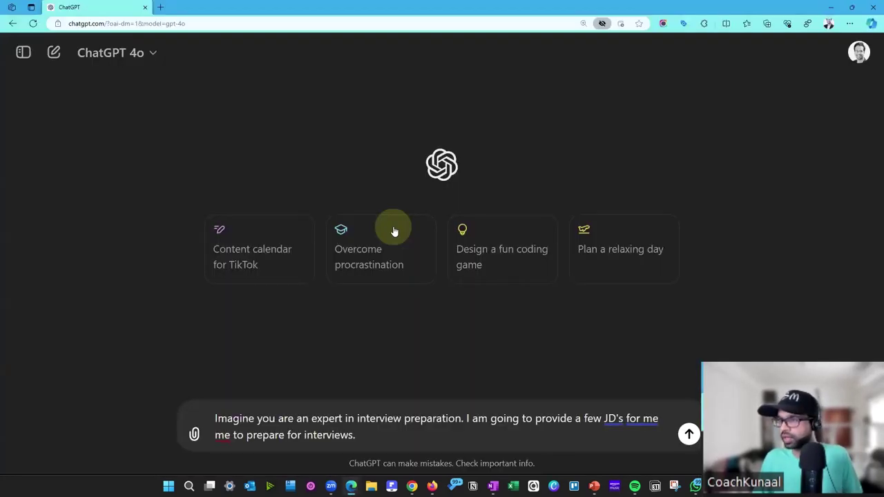
{"action": "left_click", "coordinate": [385, 432]}
{"action": "left_click", "coordinate": [644, 420]}
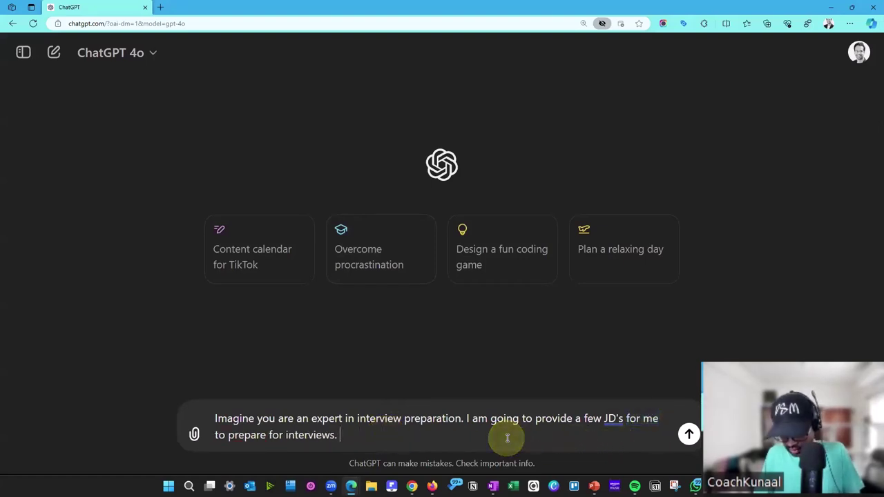
Append 'Please acknowledge.' to the prompt and select the whole text to copy it.
{"action": "type", "text": "Please "}
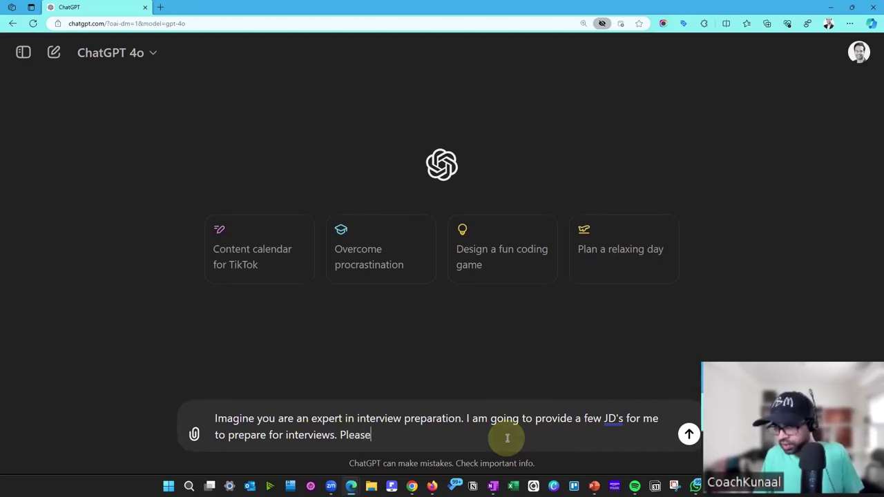
{"action": "type", "text": "ack"}
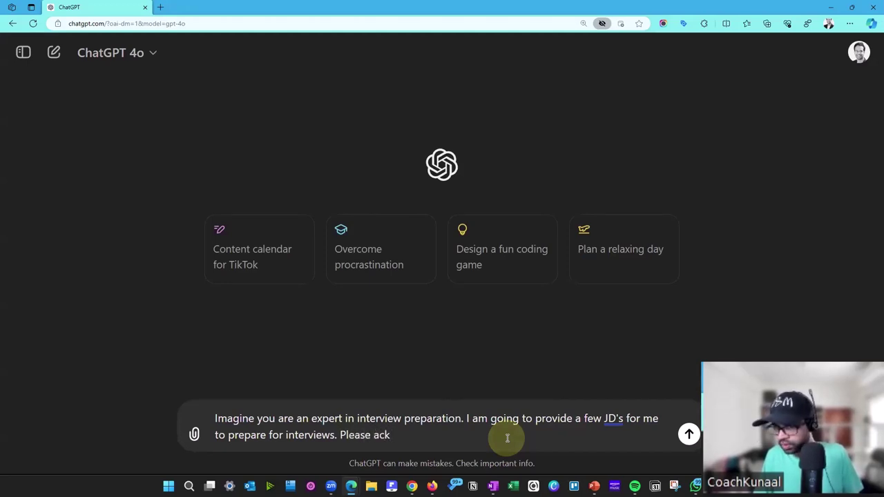
{"action": "type", "text": "noe"}
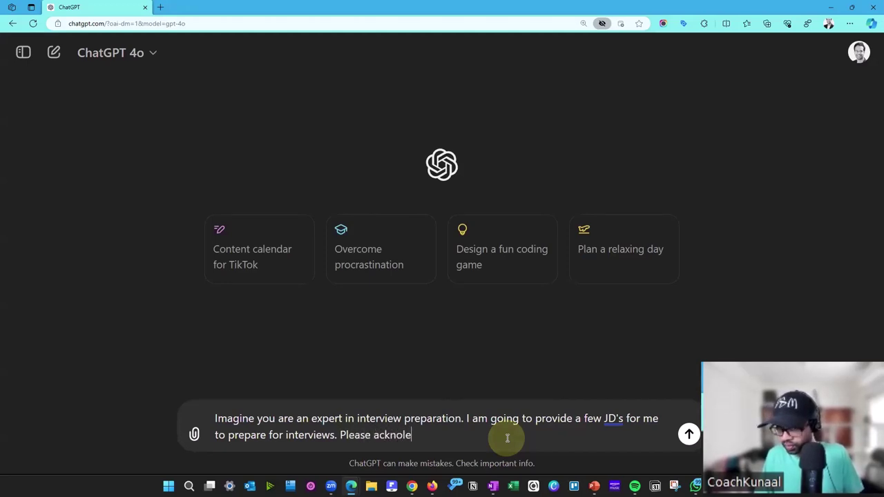
{"action": "key", "text": "BackSpace"}
{"action": "type", "text": "weled"}
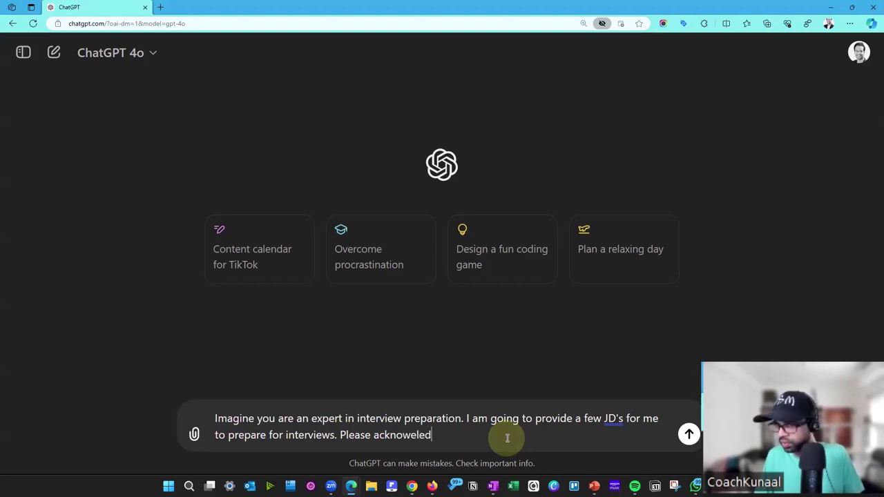
{"action": "key", "text": "BackSpace"}
{"action": "key", "text": "BackSpace"}
{"action": "key", "text": "BackSpace"}
{"action": "key", "text": "BackSpace"}
{"action": "key", "text": "BackSpace"}
{"action": "type", "text": "dge."}
{"action": "key", "text": "BackSpace"}
{"action": "key", "text": "BackSpace"}
{"action": "key", "text": "BackSpace"}
{"action": "key", "text": "BackSpace"}
{"action": "type", "text": "weledge."}
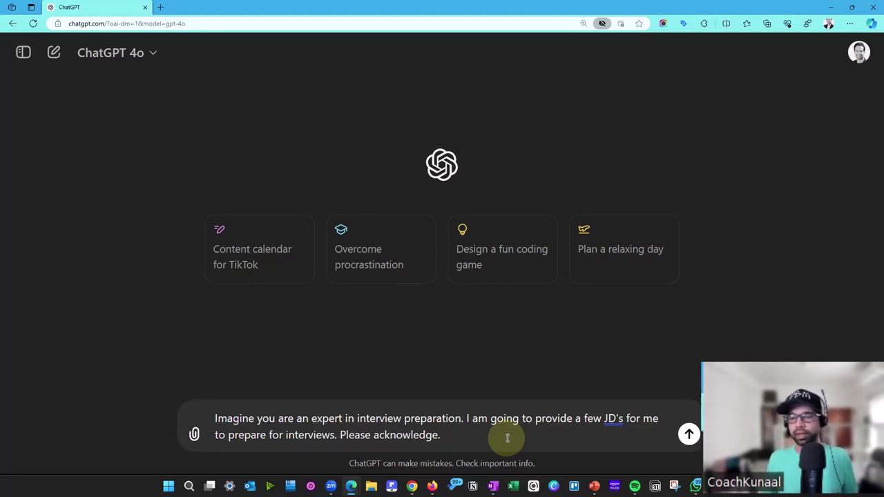
{"action": "left_click_drag", "start_coordinate": [507, 435], "coordinate": [182, 413]}
{"action": "key", "text": "ctrl+c"}
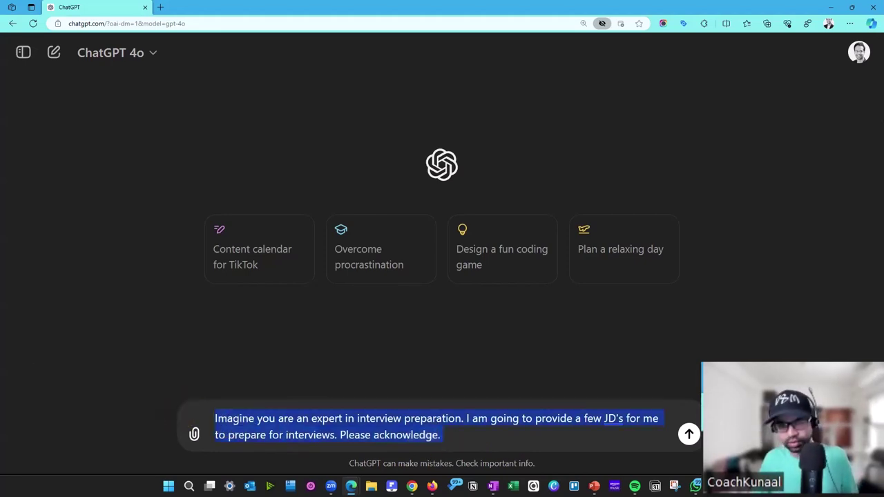
{"action": "key", "text": "alt+Tab"}
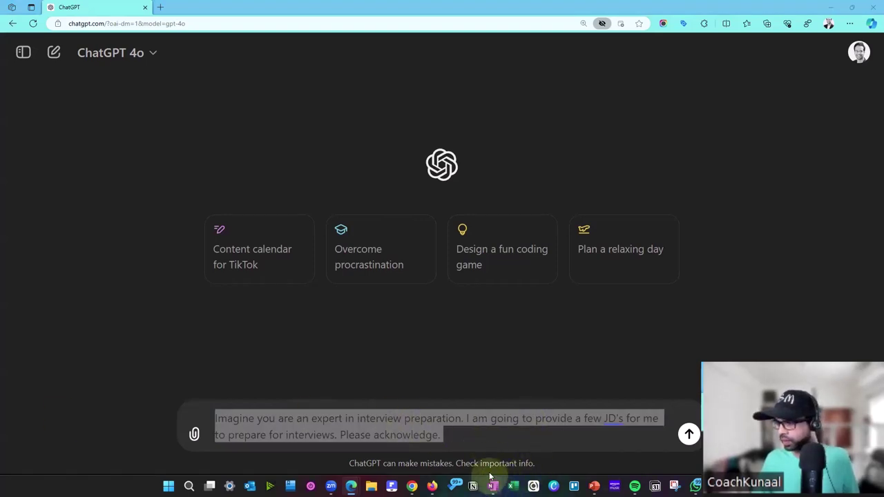
Replace Word's old prompt with the updated one and label it 'Step1:'.
{"action": "left_click", "coordinate": [716, 486]}
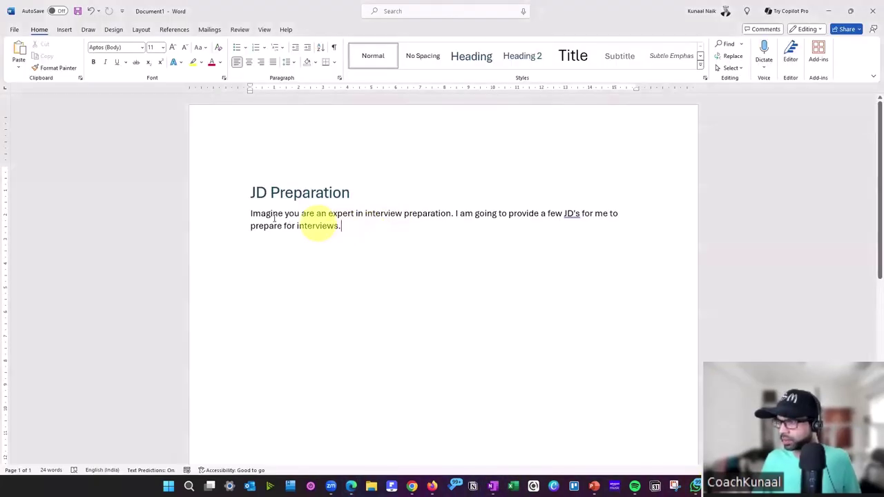
{"action": "left_click_drag", "start_coordinate": [269, 217], "coordinate": [250, 217]}
{"action": "key", "text": "ctrl+v"}
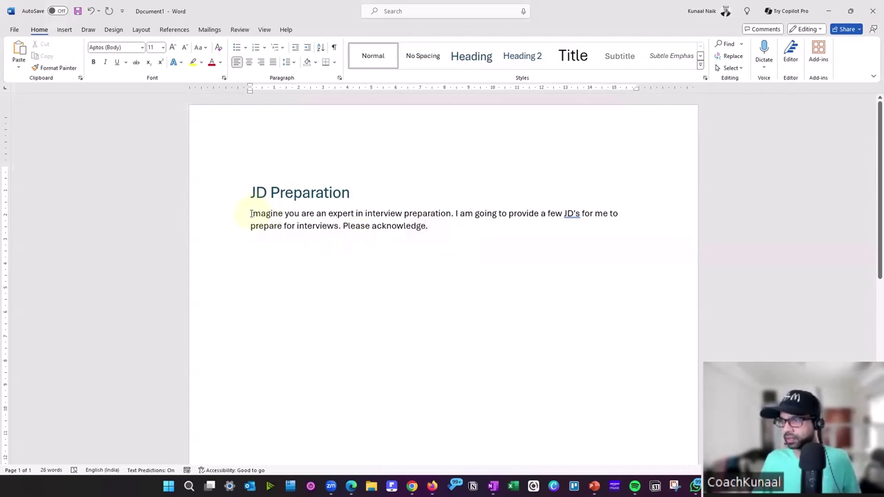
{"action": "type", "text": "Step"}
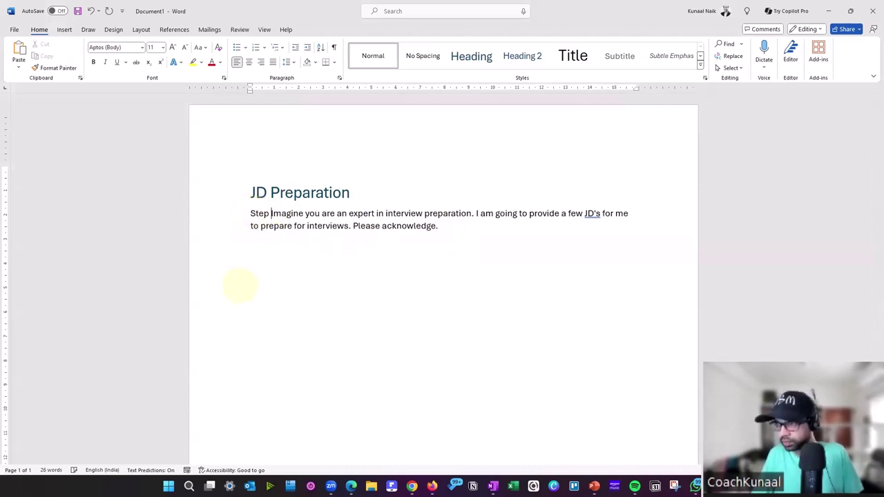
{"action": "key", "text": "BackSpace"}
{"action": "type", "text": "1:"}
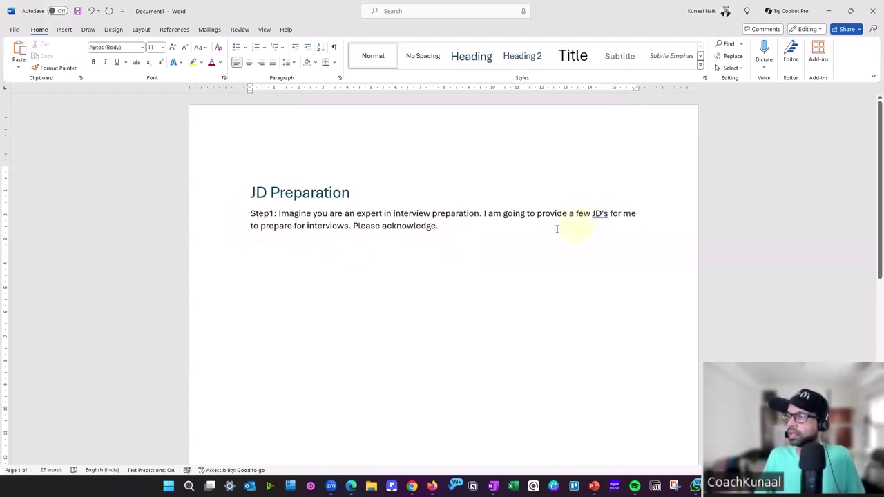
Add a new line 'Step2: Paste JD in chunks.' and minimize Word.
{"action": "left_click", "coordinate": [553, 228]}
{"action": "key", "text": "Return"}
{"action": "type", "text": "Step"}
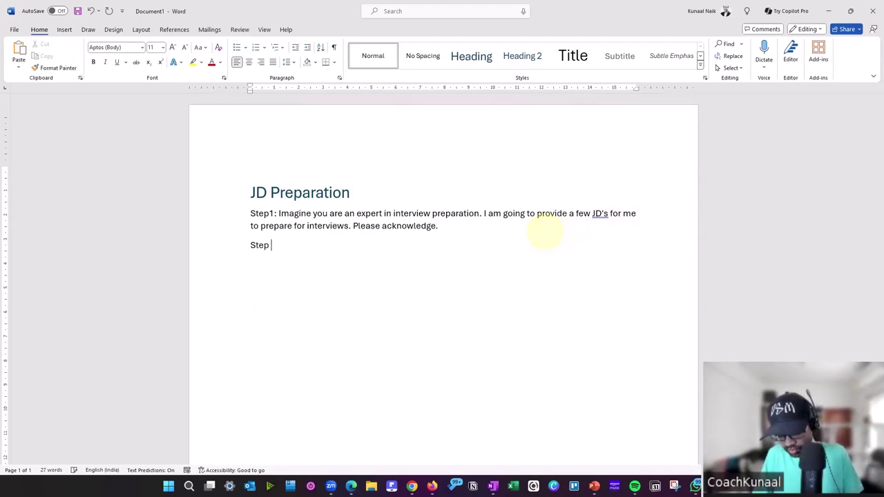
{"action": "key", "text": "BackSpace"}
{"action": "type", "text": "2: Paste JD"}
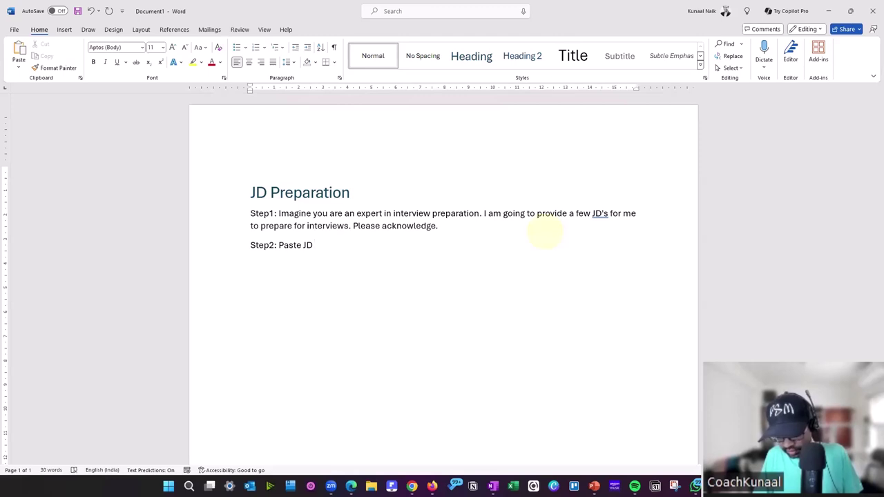
{"action": "type", "text": " in chunks."}
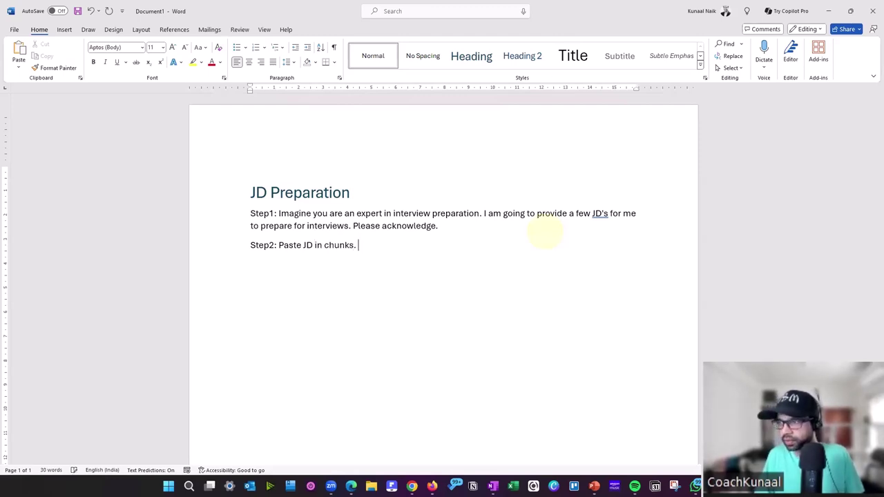
{"action": "left_click", "coordinate": [829, 11]}
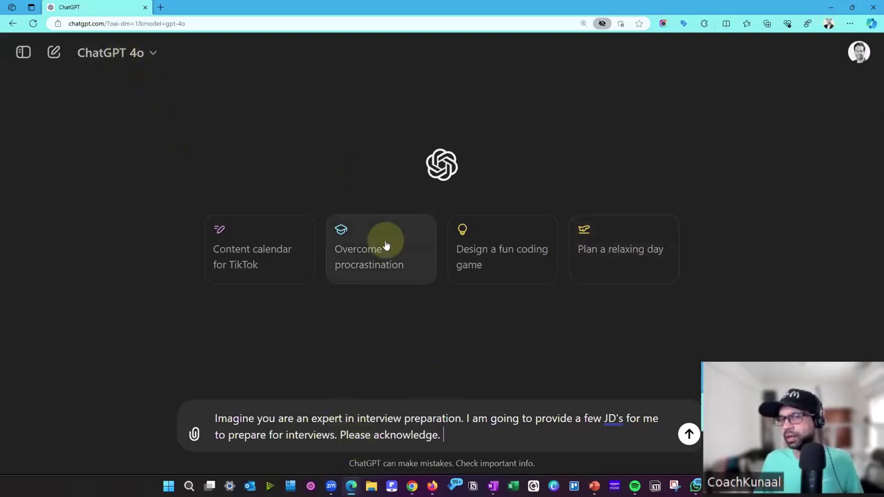
Send the interview-preparation prompt to ChatGPT.
{"action": "left_click", "coordinate": [688, 435]}
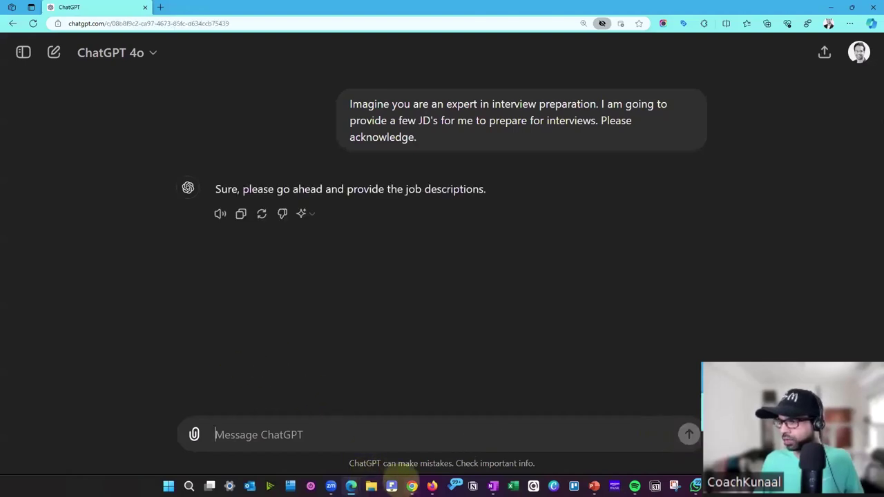
Bring the LinkedIn posting forward and scroll through the AI Data Specialist job description.
{"action": "mouse_move", "coordinate": [411, 485]}
{"action": "left_click", "coordinate": [413, 442]}
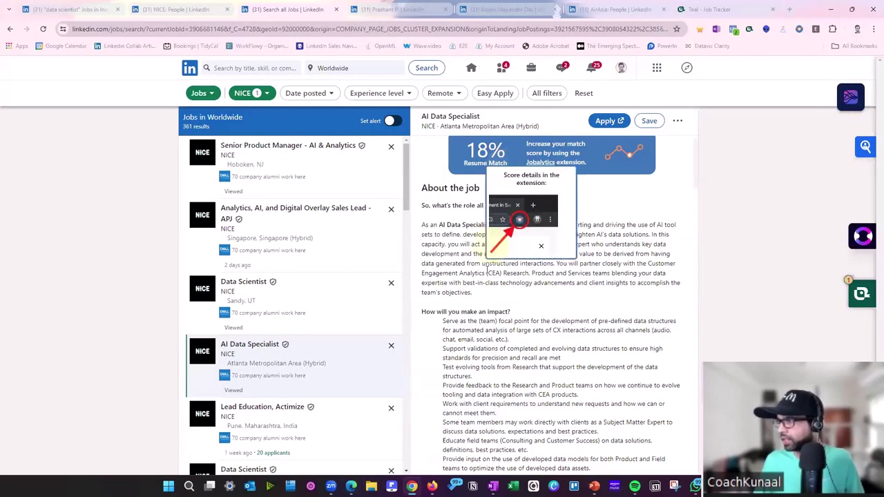
{"action": "scroll", "coordinate": [483, 339], "scroll_direction": "down", "scroll_amount": 5}
{"action": "scroll", "coordinate": [504, 331], "scroll_direction": "down", "scroll_amount": 5}
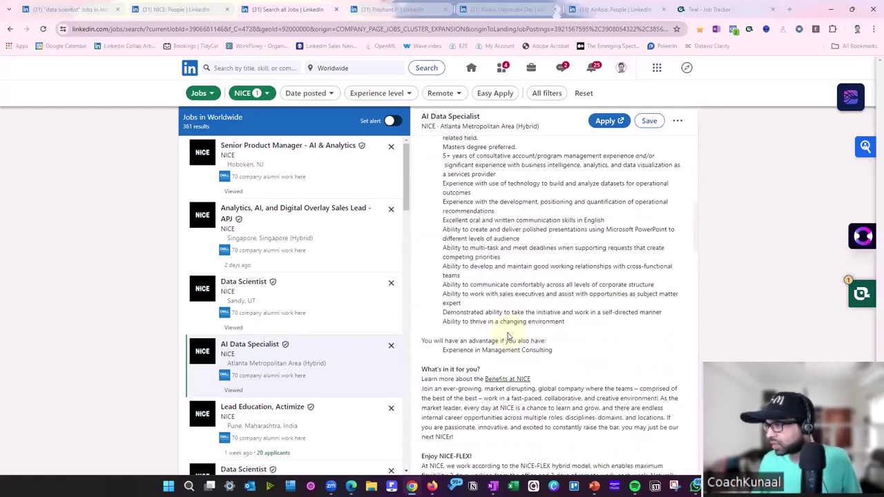
{"action": "scroll", "coordinate": [500, 335], "scroll_direction": "up", "scroll_amount": 7}
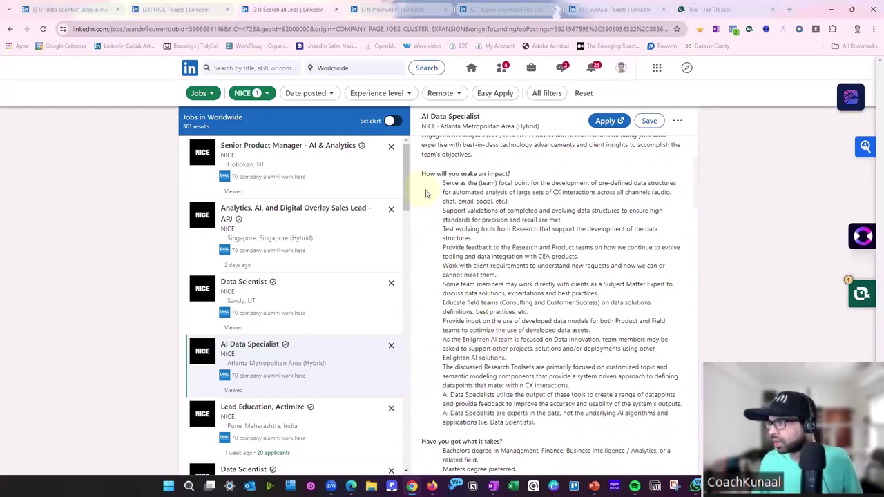
{"action": "scroll", "coordinate": [506, 296], "scroll_direction": "down", "scroll_amount": 3}
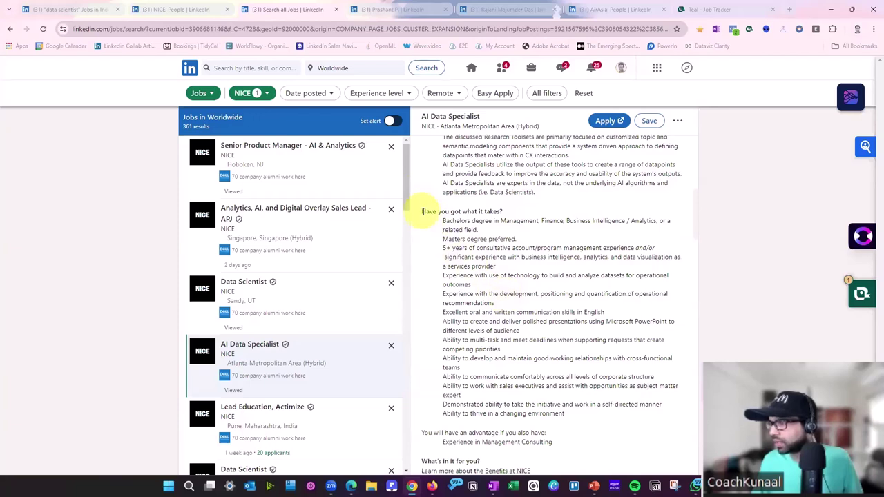
{"action": "left_click_drag", "start_coordinate": [422, 212], "coordinate": [618, 411]}
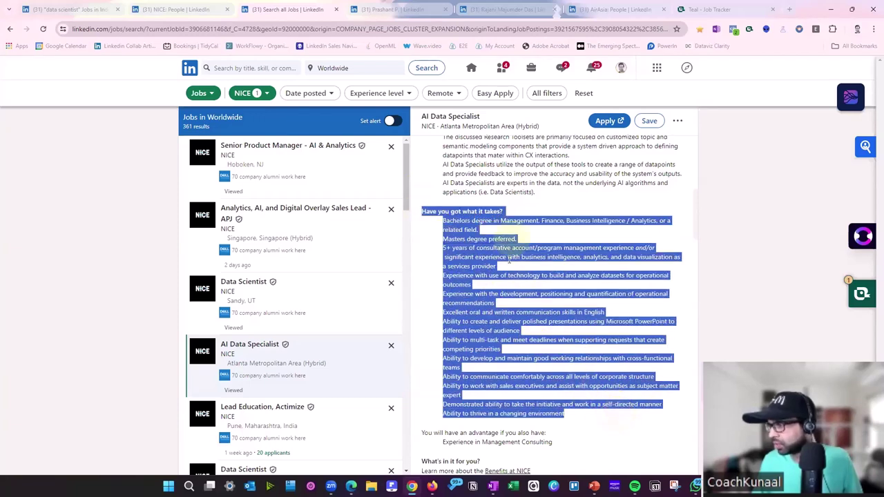
{"action": "scroll", "coordinate": [465, 237], "scroll_direction": "up", "scroll_amount": 4}
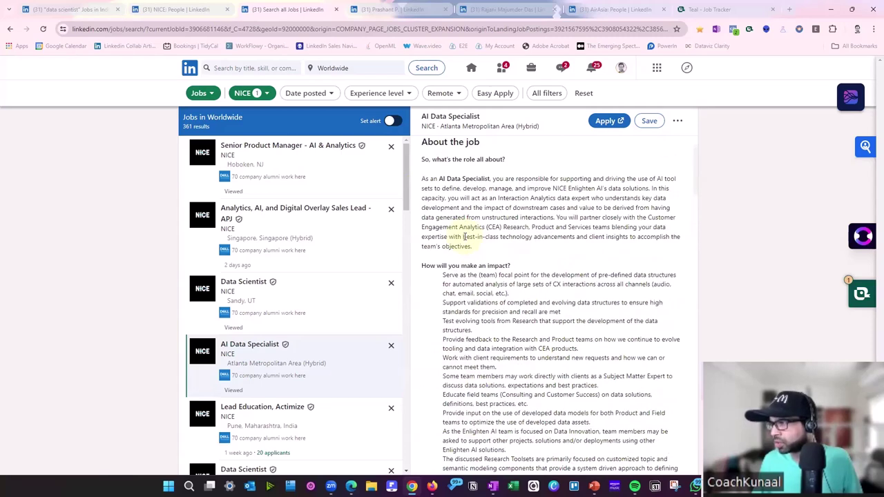
{"action": "scroll", "coordinate": [479, 226], "scroll_direction": "down", "scroll_amount": 1}
{"action": "scroll", "coordinate": [456, 194], "scroll_direction": "up", "scroll_amount": 1}
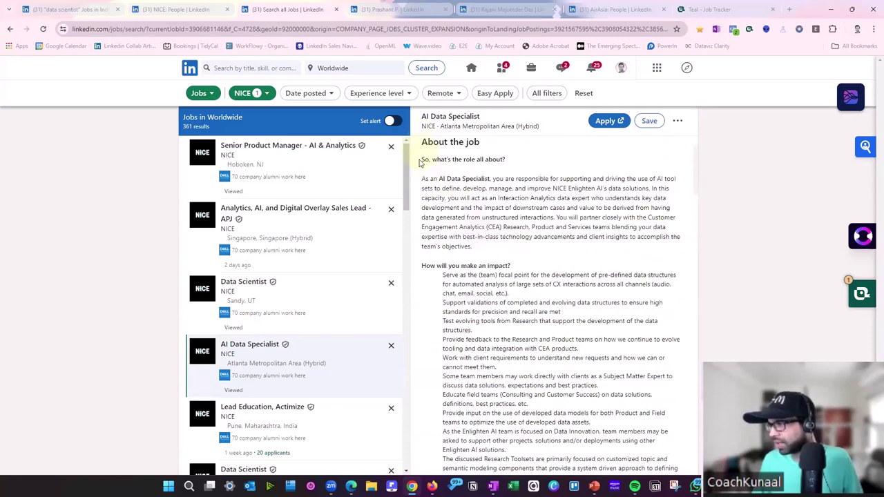
Copy the role overview paragraph and impact bullet list from the job description.
{"action": "left_click_drag", "start_coordinate": [423, 159], "coordinate": [555, 263]}
{"action": "left_click", "coordinate": [555, 263]}
{"action": "scroll", "coordinate": [573, 361], "scroll_direction": "down", "scroll_amount": 2}
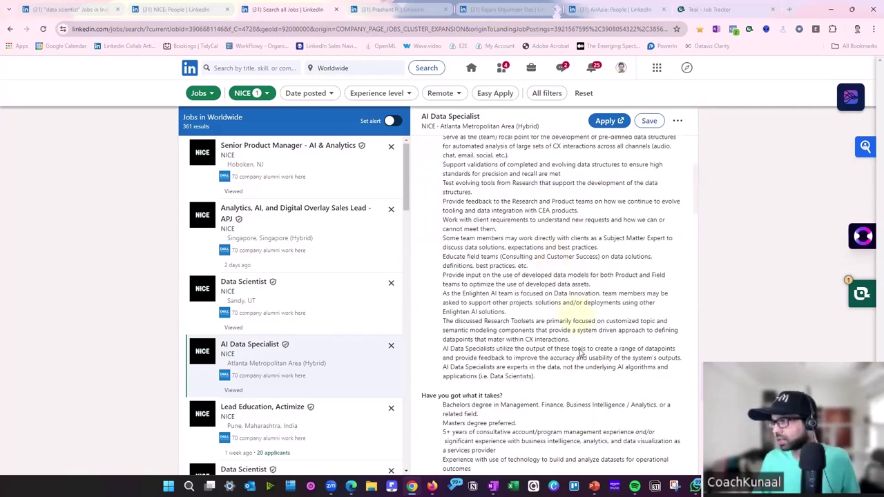
{"action": "left_click", "coordinate": [568, 382], "text": "shift"}
{"action": "key", "text": "ctrl+c"}
Paste the copied job-description chunk into ChatGPT and send it.
{"action": "key", "text": "alt+Tab"}
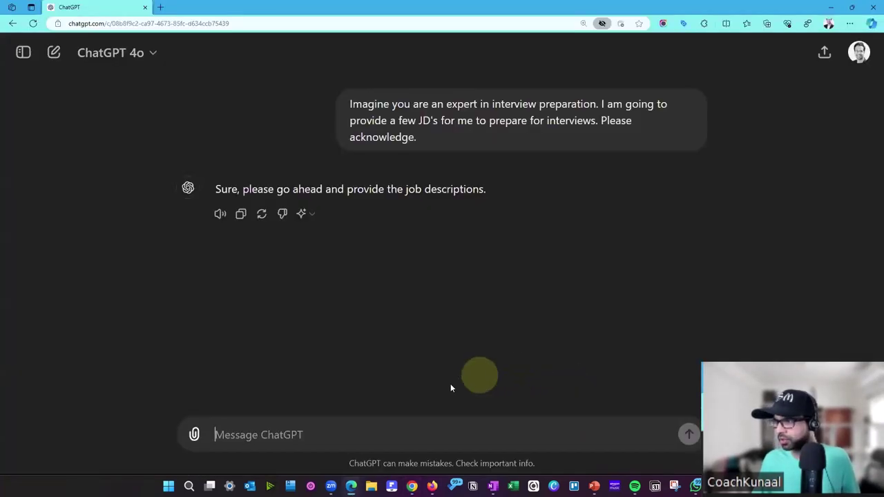
{"action": "left_click", "coordinate": [308, 435]}
{"action": "key", "text": "ctrl+v"}
{"action": "key", "text": "Return"}
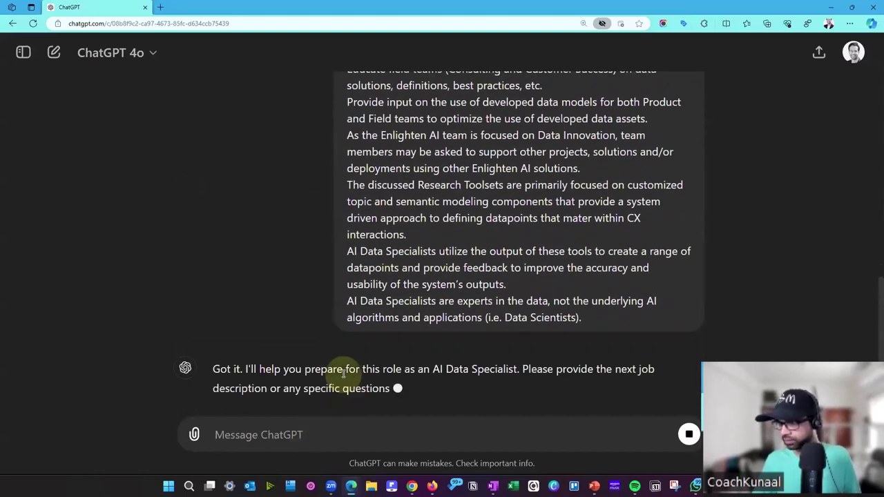
Select the requirements section down through the Management Consulting line and copy it.
{"action": "key", "text": "alt+Tab"}
{"action": "scroll", "coordinate": [451, 279], "scroll_direction": "down", "scroll_amount": 3}
{"action": "left_click_drag", "start_coordinate": [421, 166], "coordinate": [615, 366]}
{"action": "scroll", "coordinate": [589, 369], "scroll_direction": "down", "scroll_amount": 3}
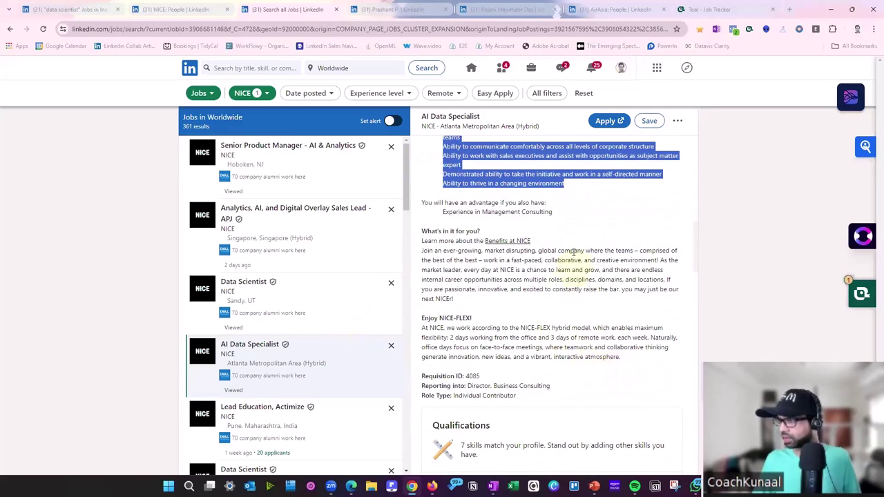
{"action": "left_click", "coordinate": [565, 214], "text": "shift"}
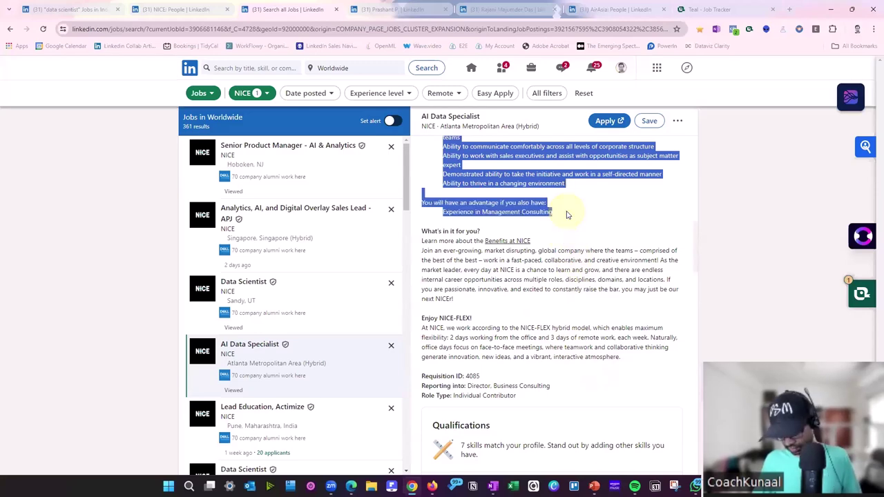
{"action": "key", "text": "alt+Tab"}
Paste the qualifications section into ChatGPT's message box and send it.
{"action": "left_click", "coordinate": [394, 426]}
{"action": "key", "text": "ctrl+v"}
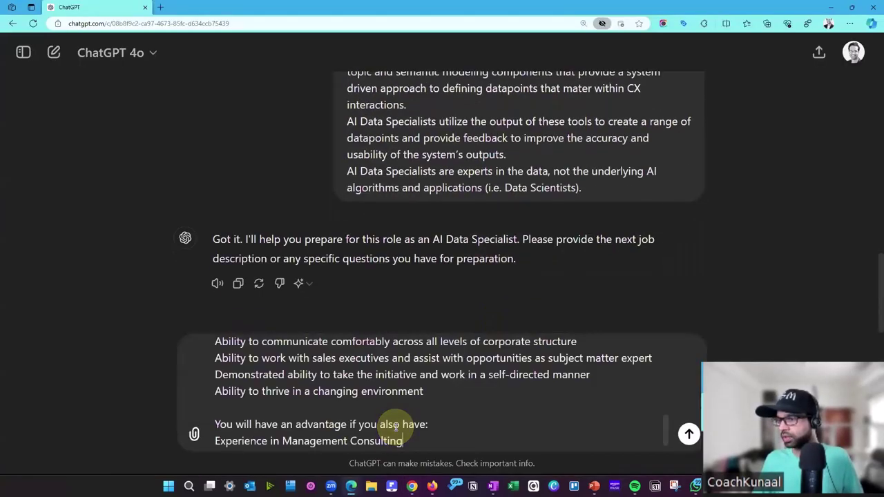
{"action": "left_click", "coordinate": [689, 433]}
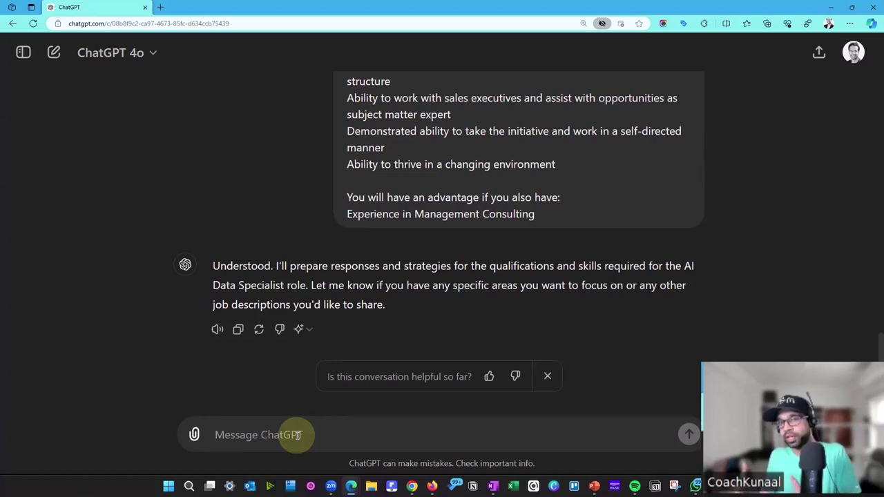
Start the message 'Can you categorise the skills keywords based on these categories. In demand skills'.
{"action": "left_click", "coordinate": [297, 435]}
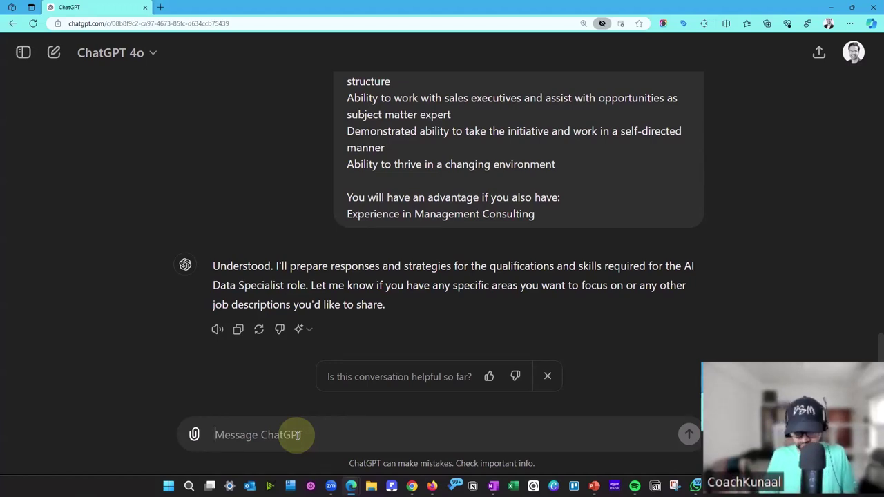
{"action": "type", "text": "Can you "}
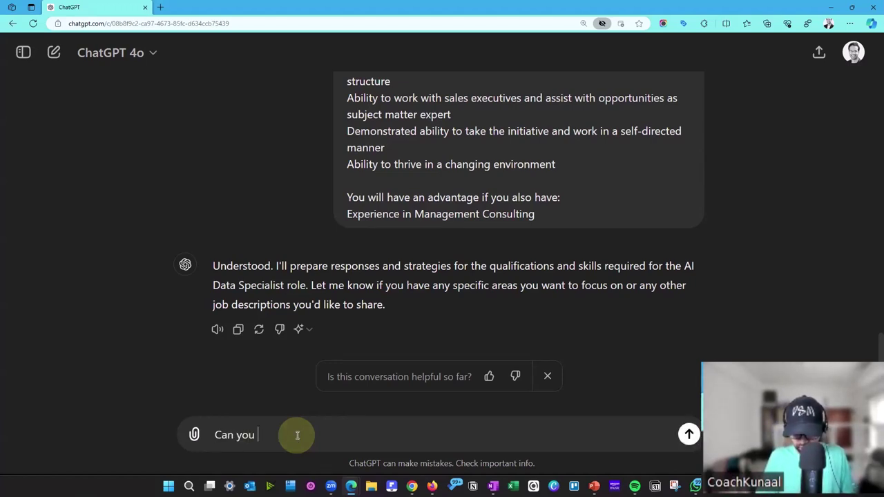
{"action": "type", "text": "categorise the "}
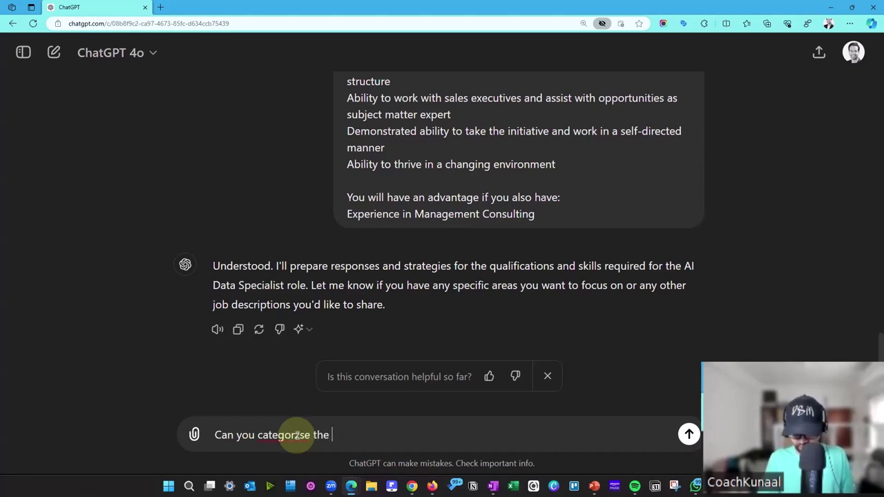
{"action": "type", "text": "sk"}
{"action": "key", "text": "BackSpace"}
{"action": "type", "text": "skills keywor"}
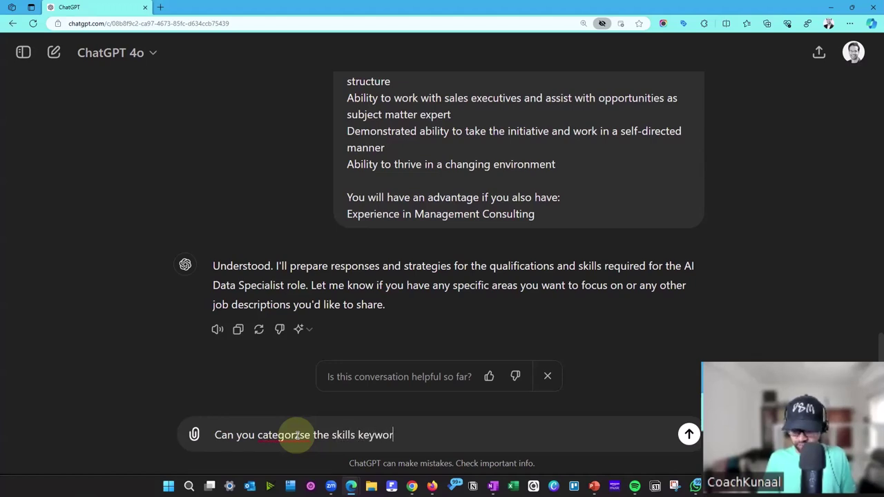
{"action": "type", "text": "ds bs"}
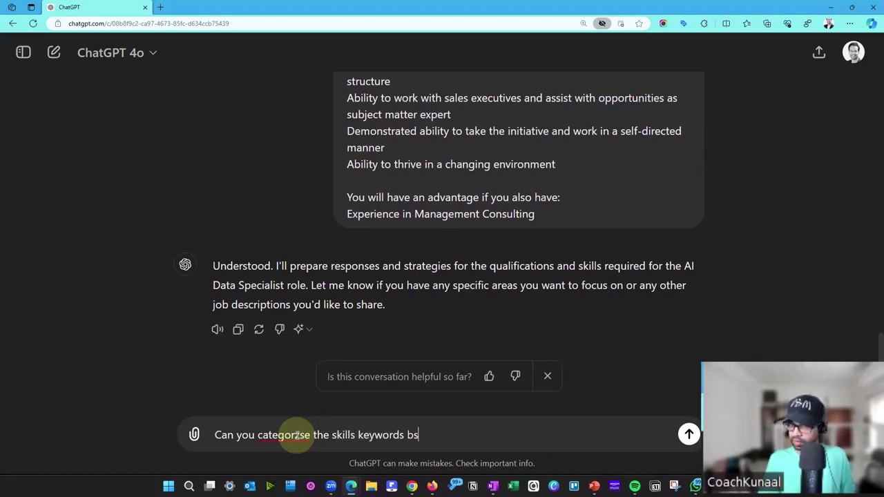
{"action": "key", "text": "BackSpace"}
{"action": "type", "text": "ased on the"}
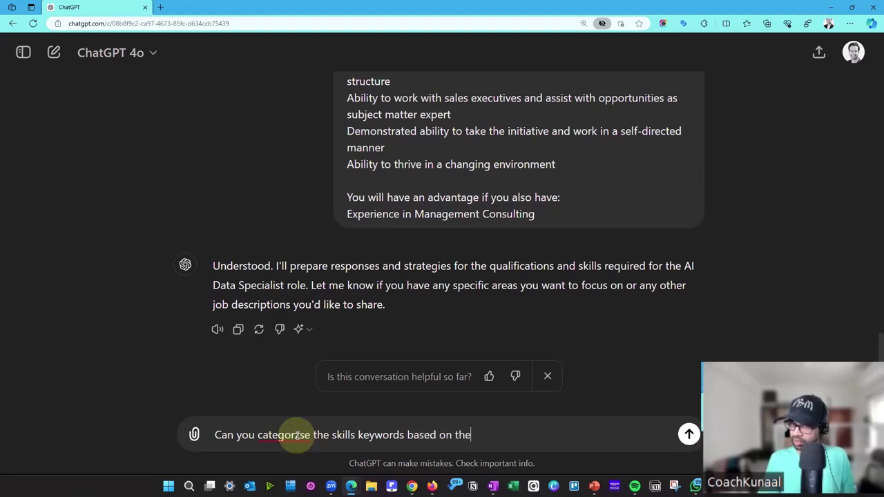
{"action": "type", "text": "se categire"}
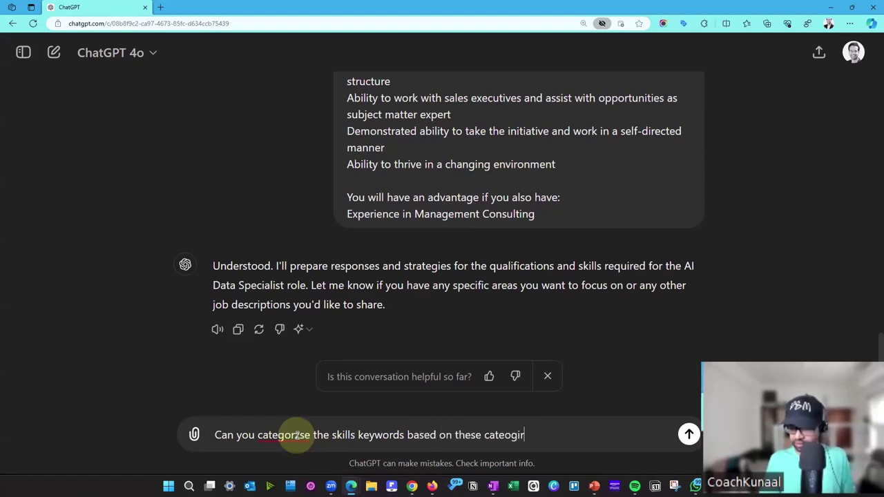
{"action": "type", "text": "s. Indema"}
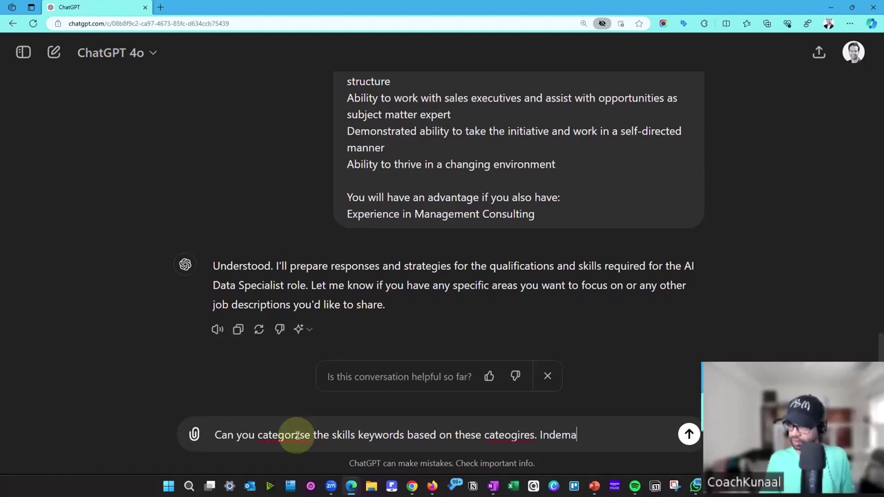
{"action": "type", "text": "nd skills."}
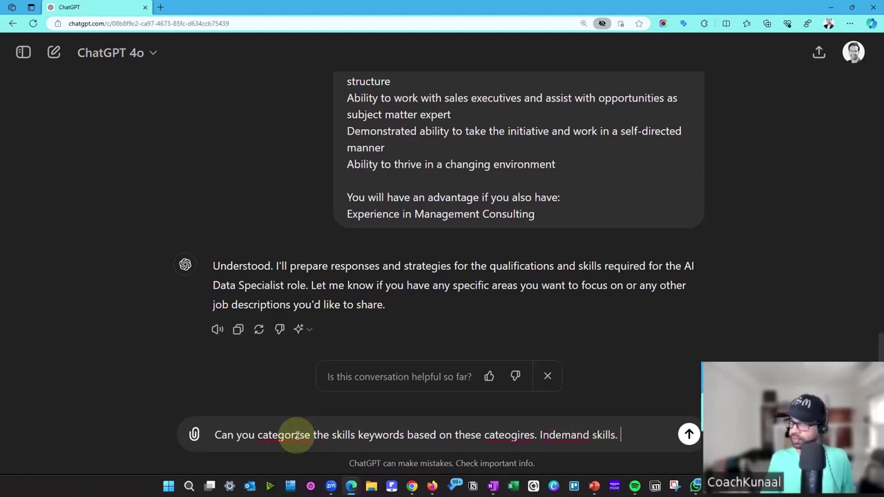
Fix the spelling of 'Indemand' to 'In demand' and of 'categories'.
{"action": "right_click", "coordinate": [556, 434]}
{"action": "left_click", "coordinate": [551, 435]}
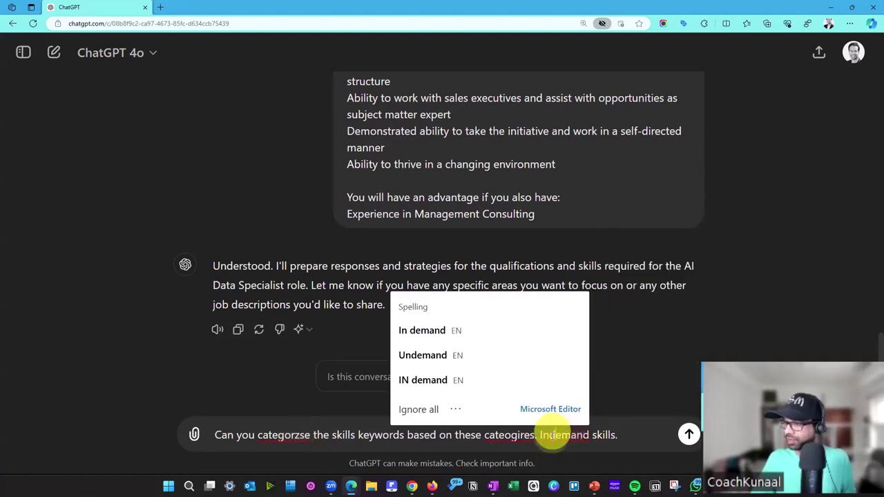
{"action": "left_click", "coordinate": [422, 331]}
{"action": "left_click", "coordinate": [514, 435]}
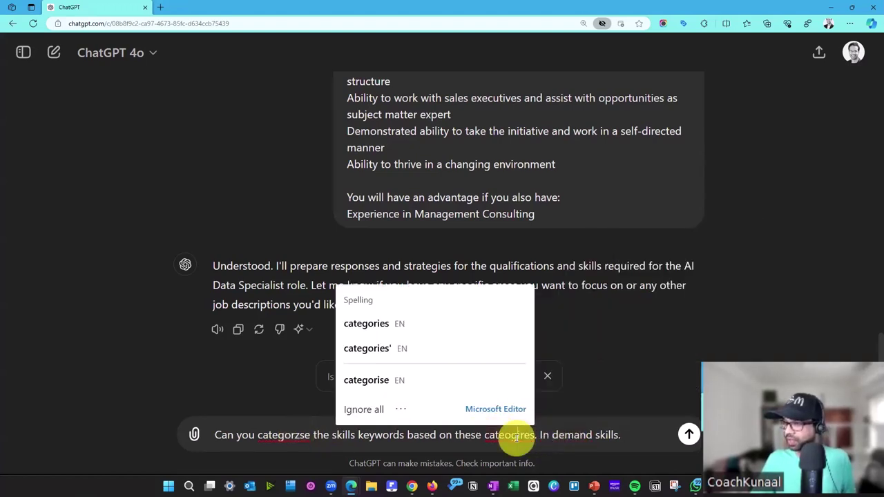
{"action": "left_click", "coordinate": [407, 336]}
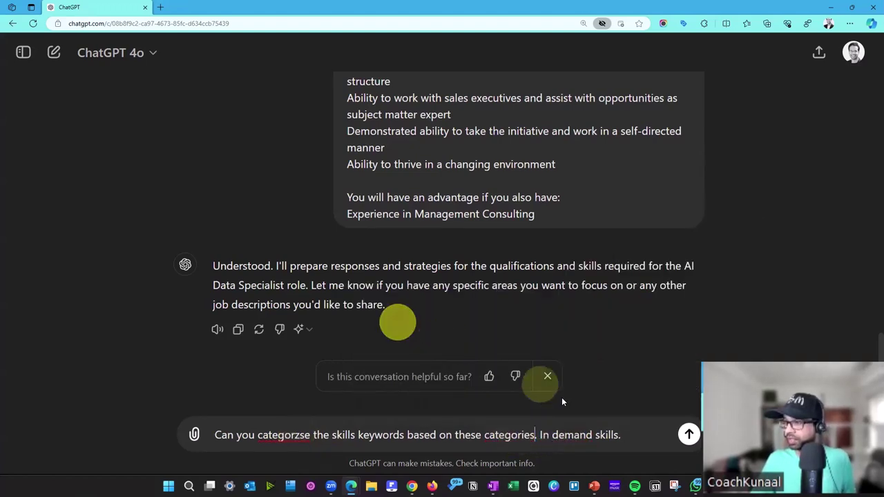
Add 'technical skills, soft skills, managerial skills,' correcting the spelling of managerial.
{"action": "left_click", "coordinate": [619, 438]}
{"action": "type", "text": "technical skills, "}
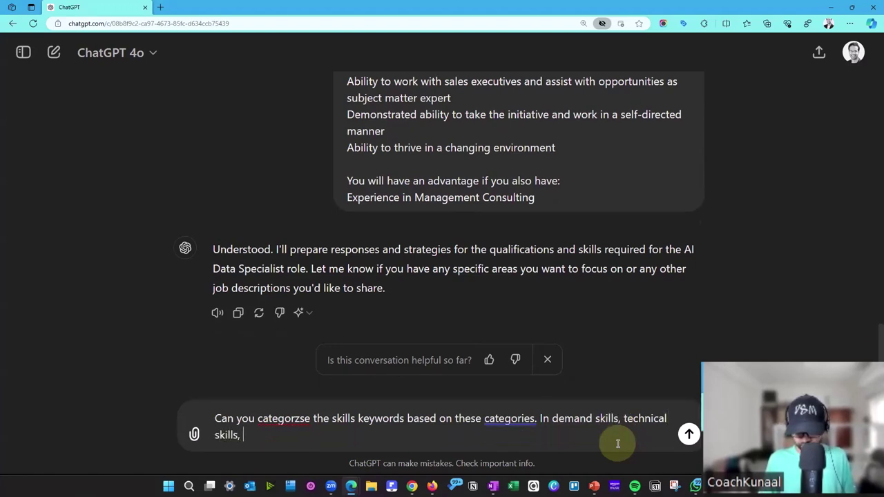
{"action": "type", "text": "soft skills"}
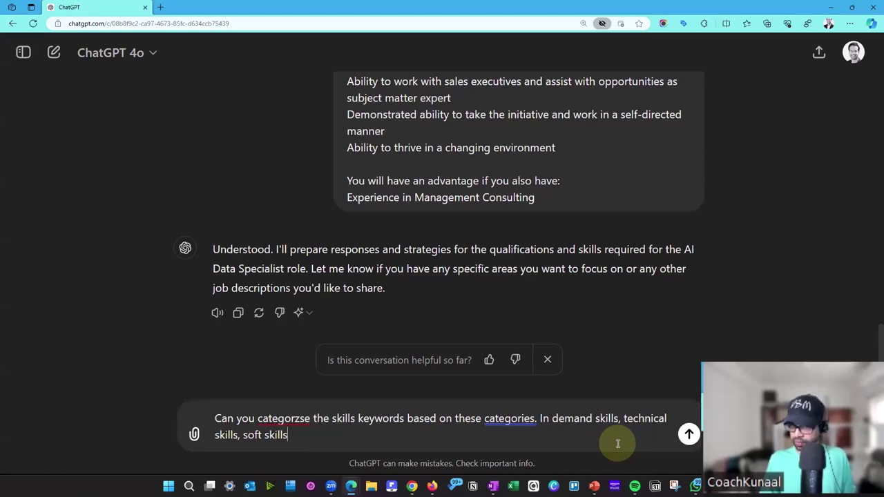
{"action": "type", "text": ", "}
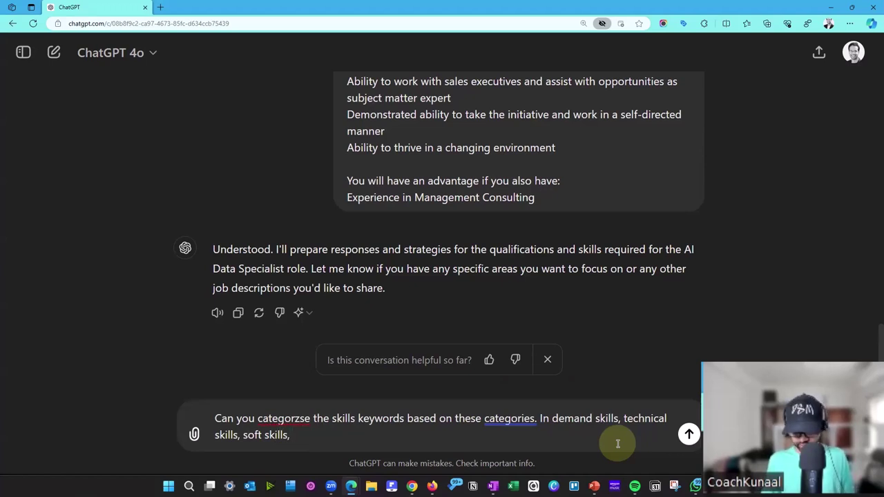
{"action": "type", "text": "managegrial "}
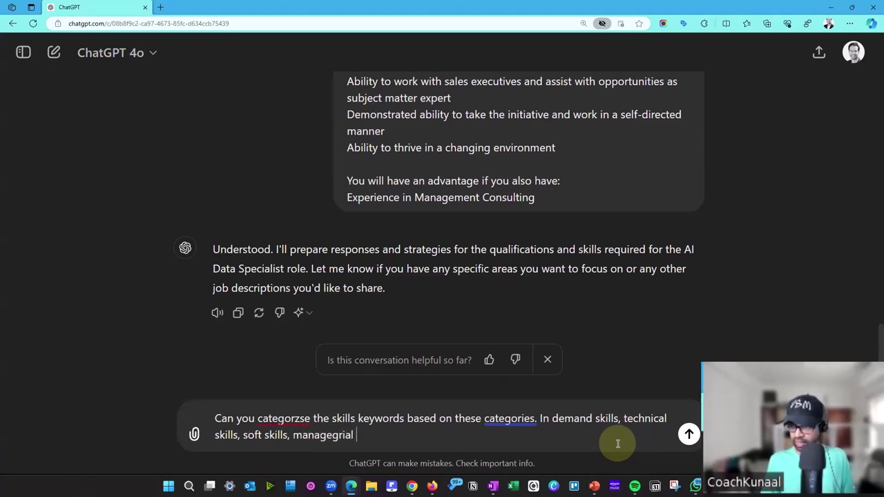
{"action": "type", "text": "skills"}
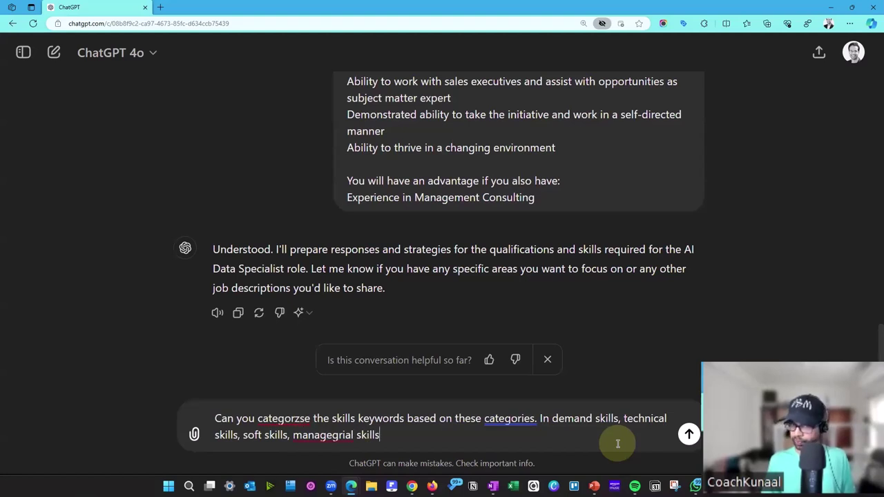
{"action": "type", "text": ","}
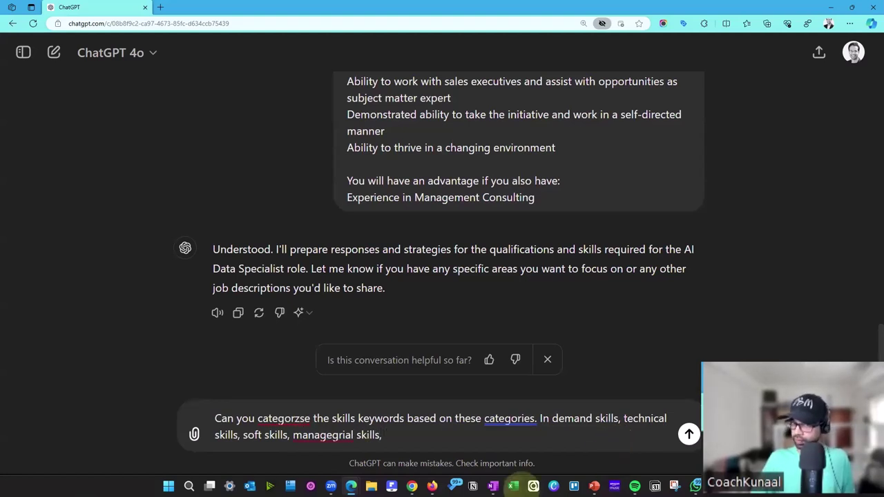
{"action": "right_click", "coordinate": [327, 431]}
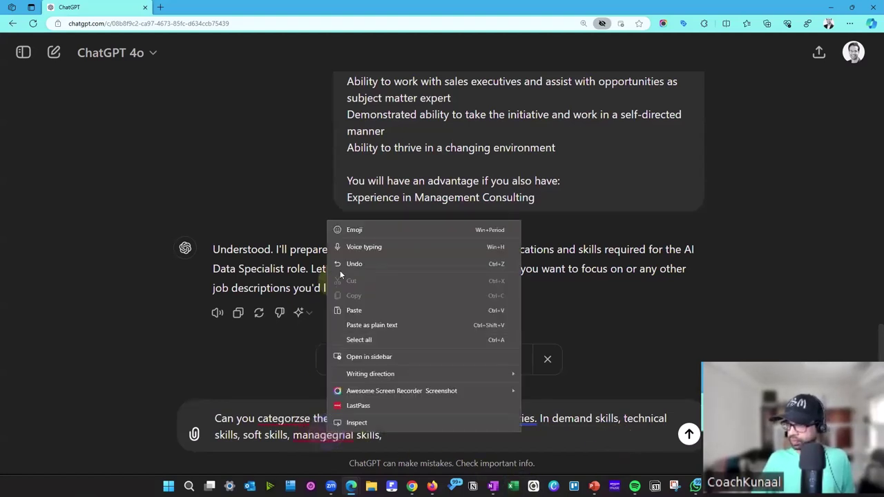
{"action": "left_click", "coordinate": [306, 436]}
{"action": "left_click", "coordinate": [307, 437]}
{"action": "left_click", "coordinate": [346, 381]}
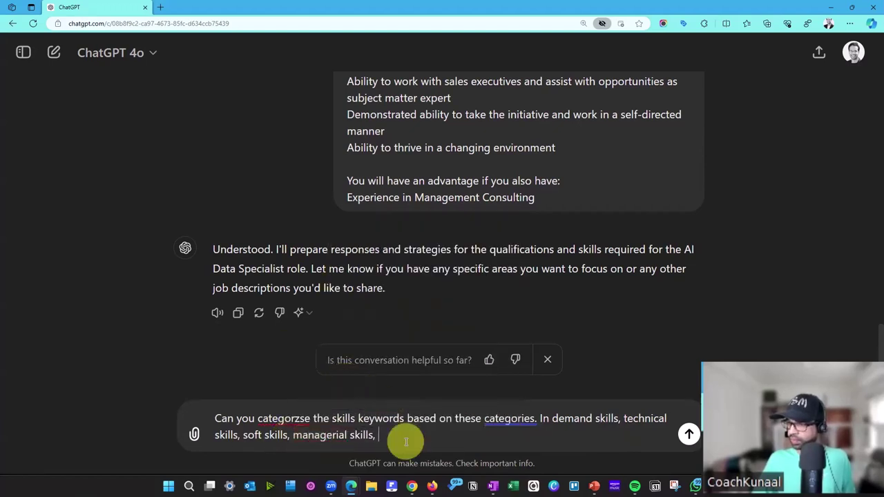
Add 'and any other', correct 'categorize', and end the prompt with a question mark.
{"action": "type", "text": "and any other."}
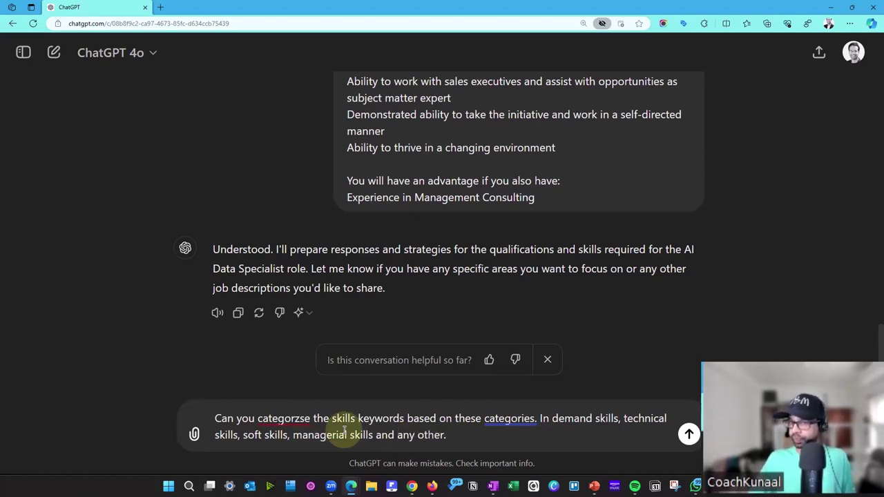
{"action": "right_click", "coordinate": [284, 420]}
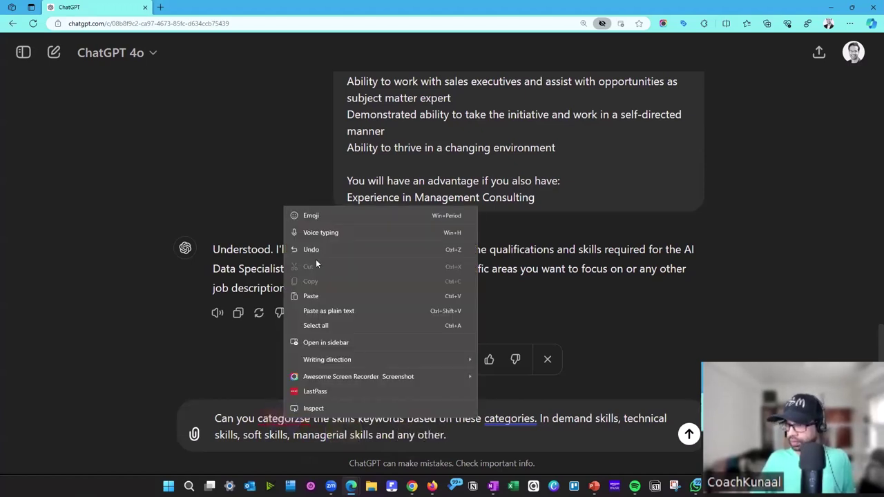
{"action": "left_click", "coordinate": [277, 420]}
{"action": "left_click", "coordinate": [304, 313]}
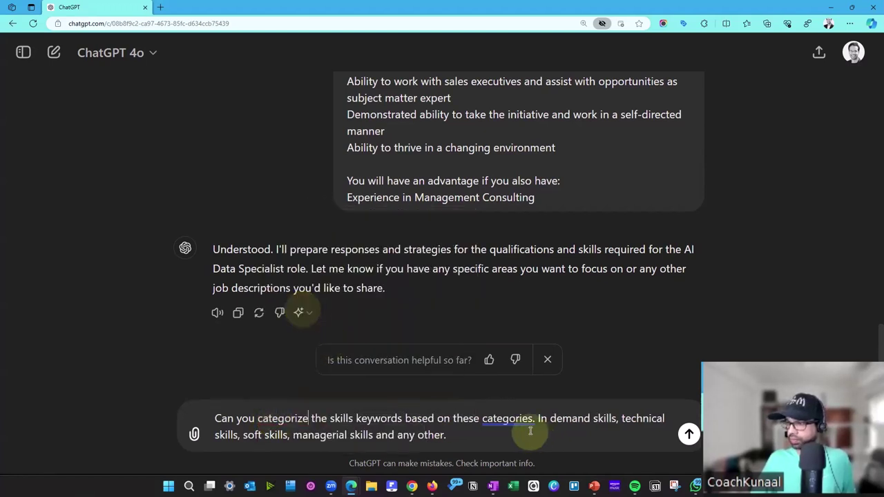
{"action": "left_click", "coordinate": [509, 418]}
{"action": "left_click", "coordinate": [433, 364]}
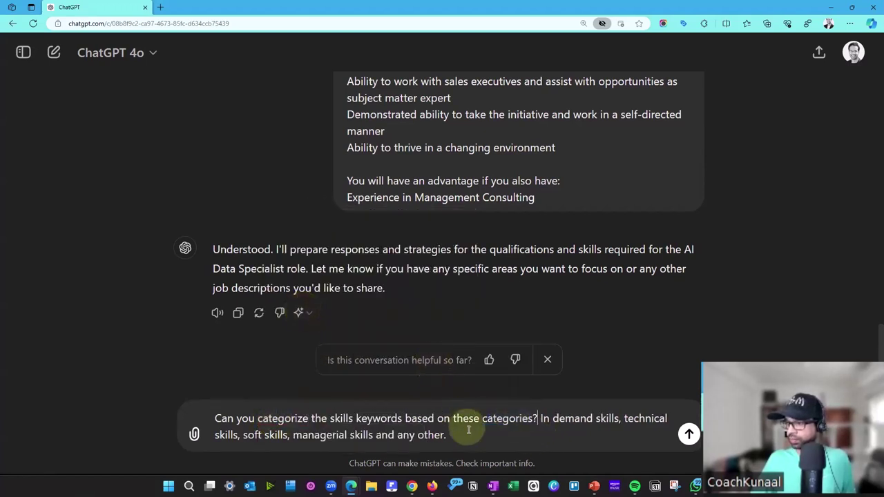
Review the finished categorization prompt, removing a stray 'Show' from its end.
{"action": "left_click_drag", "start_coordinate": [469, 435], "coordinate": [237, 405]}
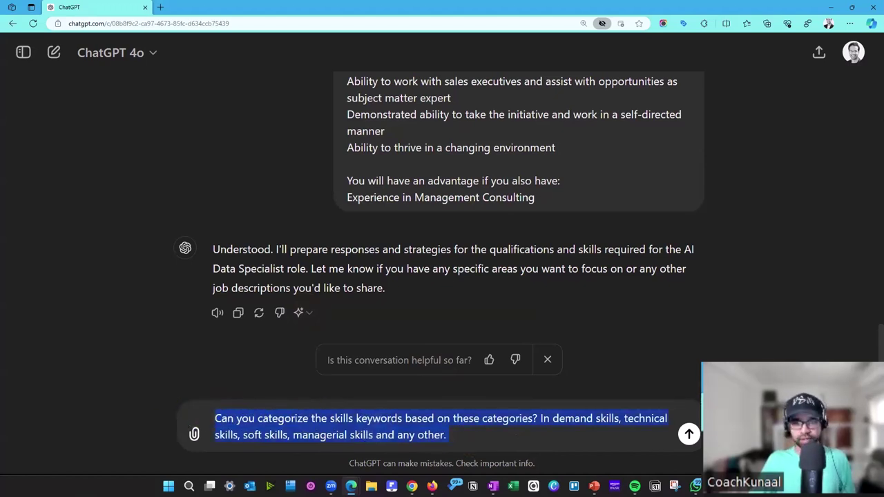
{"action": "key", "text": "alt+Tab"}
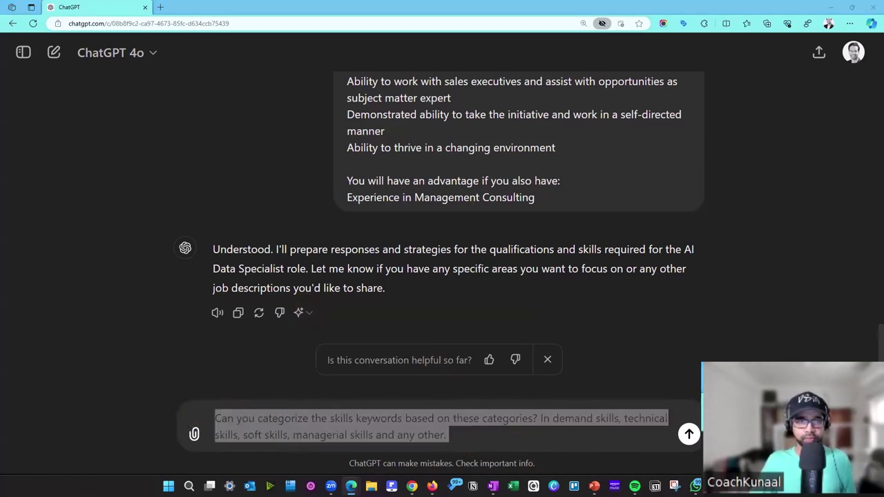
{"action": "key", "text": "alt+Tab"}
{"action": "left_click", "coordinate": [479, 437]}
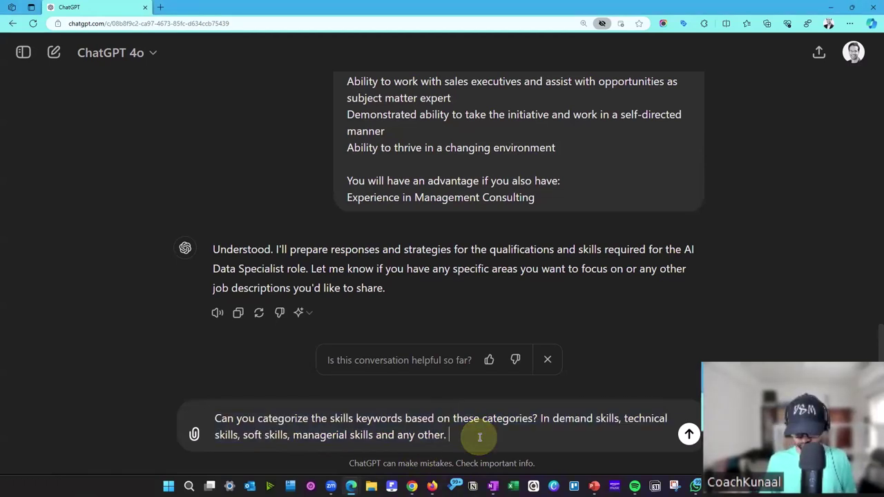
{"action": "type", "text": "Show"}
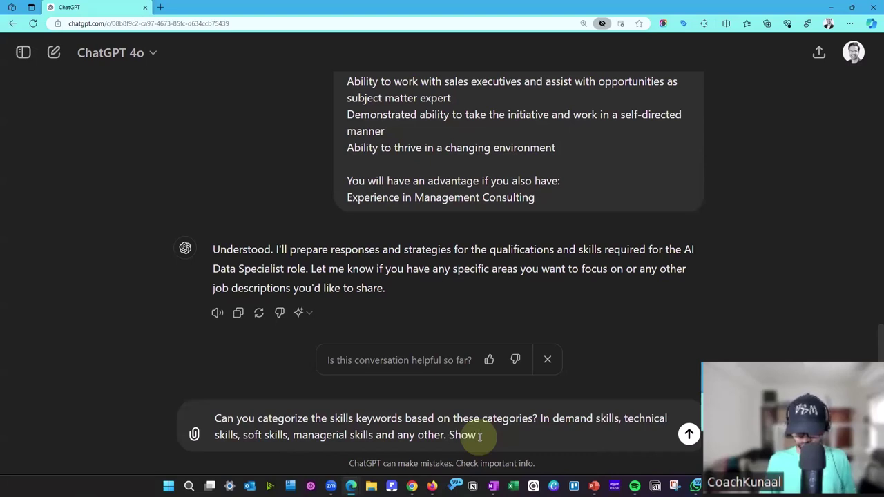
{"action": "key", "text": "BackSpace"}
{"action": "key", "text": "BackSpace"}
{"action": "key", "text": "BackSpace"}
{"action": "key", "text": "BackSpace"}
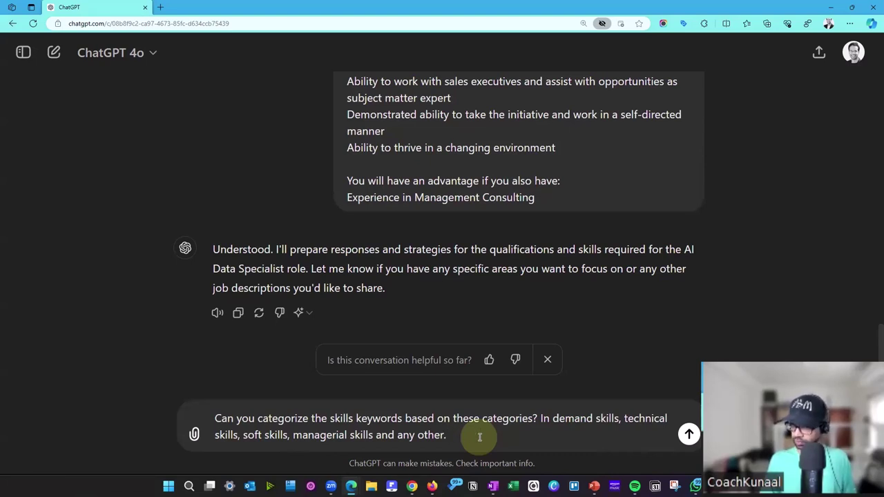
{"action": "left_click_drag", "start_coordinate": [479, 436], "coordinate": [190, 408]}
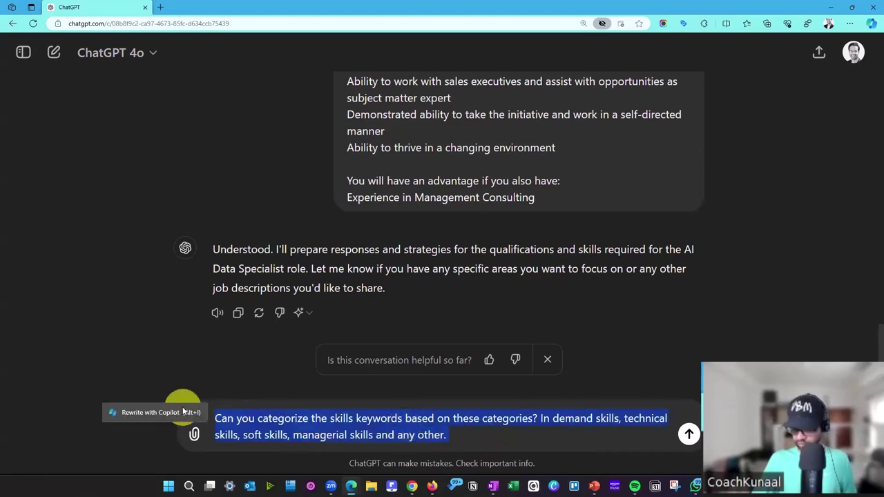
{"action": "left_click", "coordinate": [466, 433]}
Send the skills-categorization prompt, then reopen it for editing.
{"action": "key", "text": "Return"}
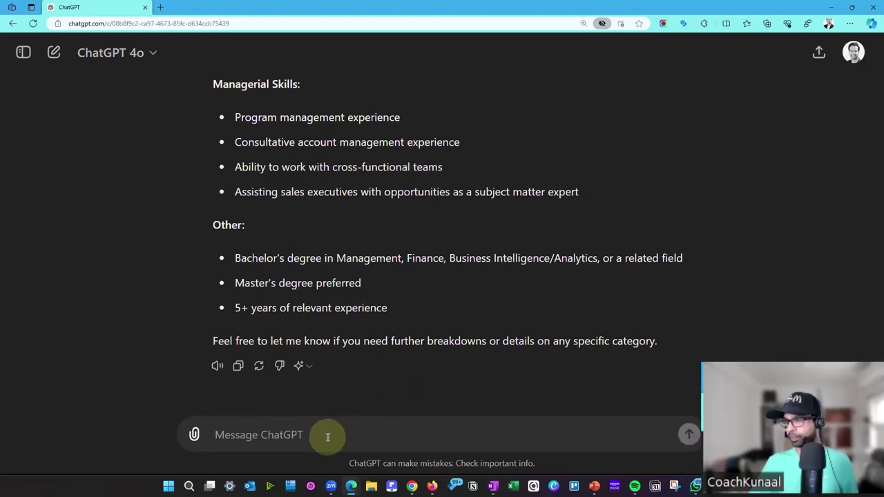
{"action": "scroll", "coordinate": [405, 325], "scroll_direction": "up", "scroll_amount": 15}
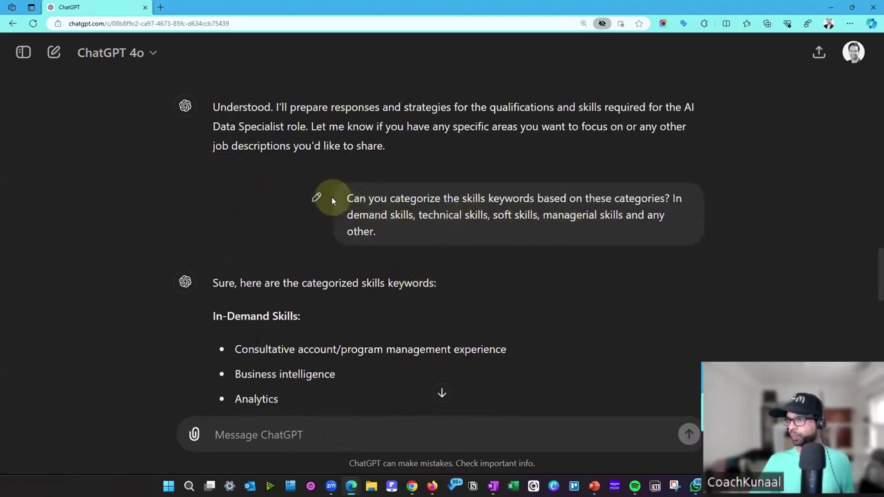
{"action": "left_click", "coordinate": [317, 198]}
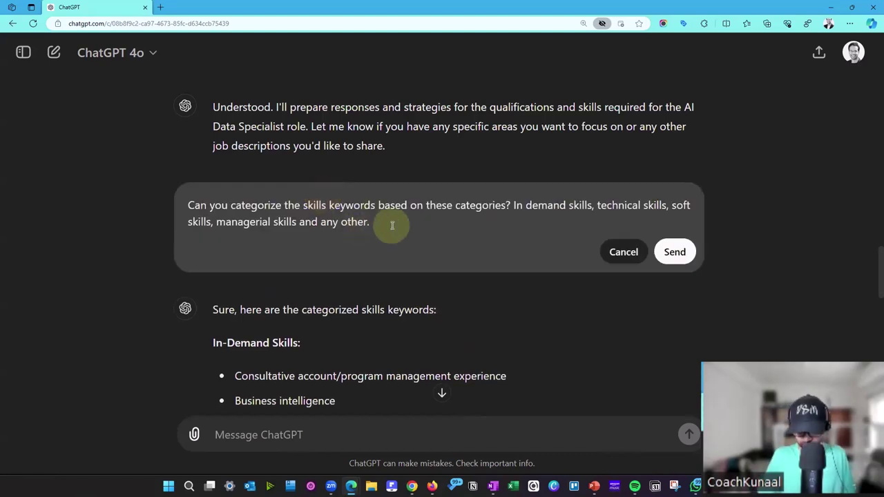
Append 'Show the keywords in comma separated keywords.' to the prompt and resend it.
{"action": "type", "text": "B"}
{"action": "key", "text": "BackSpace"}
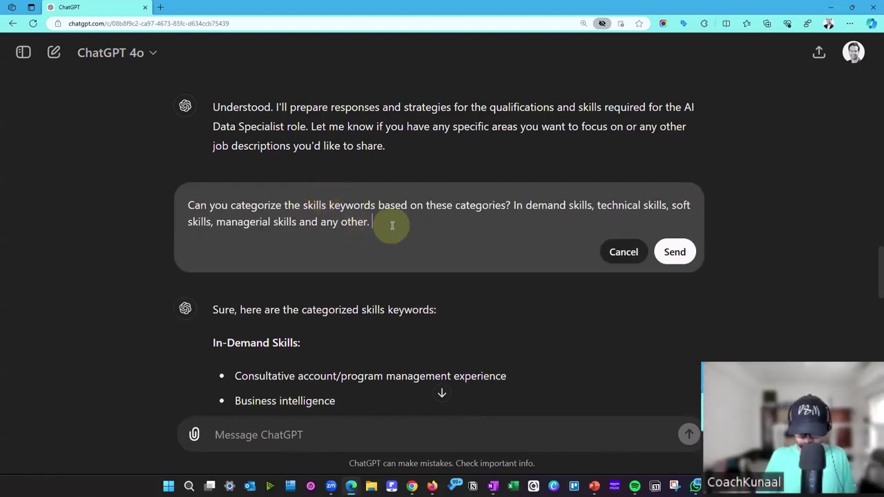
{"action": "type", "text": "Show the "}
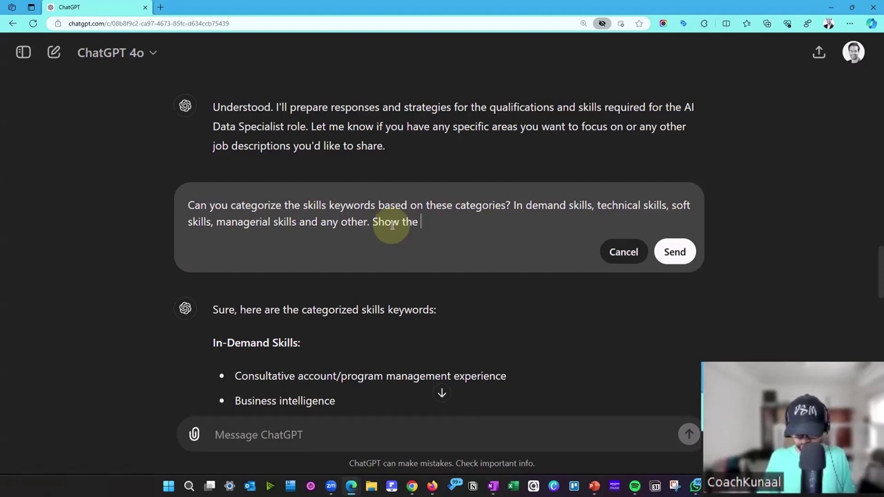
{"action": "type", "text": "keywrds in"}
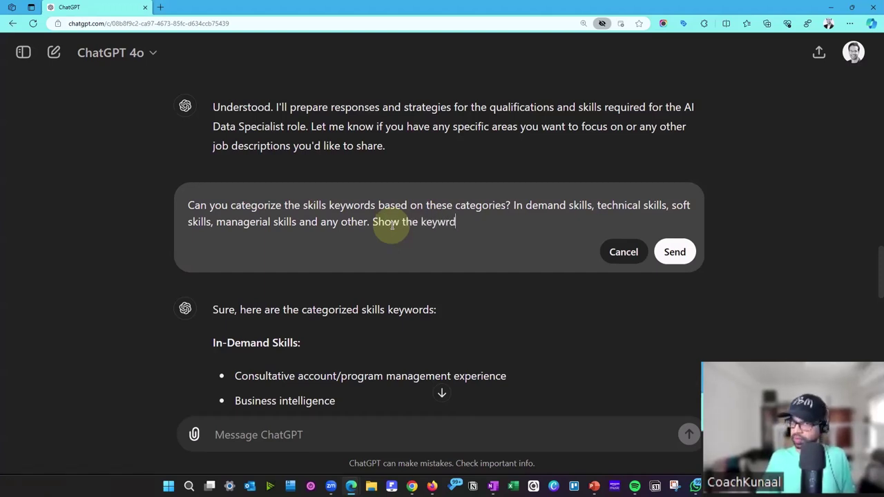
{"action": "key", "text": "BackSpace"}
{"action": "key", "text": "BackSpace"}
{"action": "key", "text": "BackSpace"}
{"action": "key", "text": "BackSpace"}
{"action": "key", "text": "BackSpace"}
{"action": "key", "text": "BackSpace"}
{"action": "key", "text": "BackSpace"}
{"action": "type", "text": "ords in comme"}
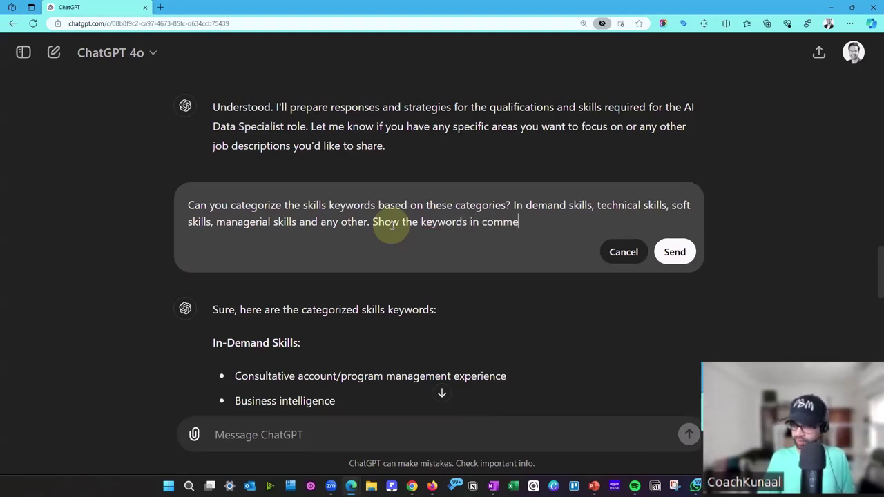
{"action": "key", "text": "BackSpace"}
{"action": "type", "text": "a seperaetd"}
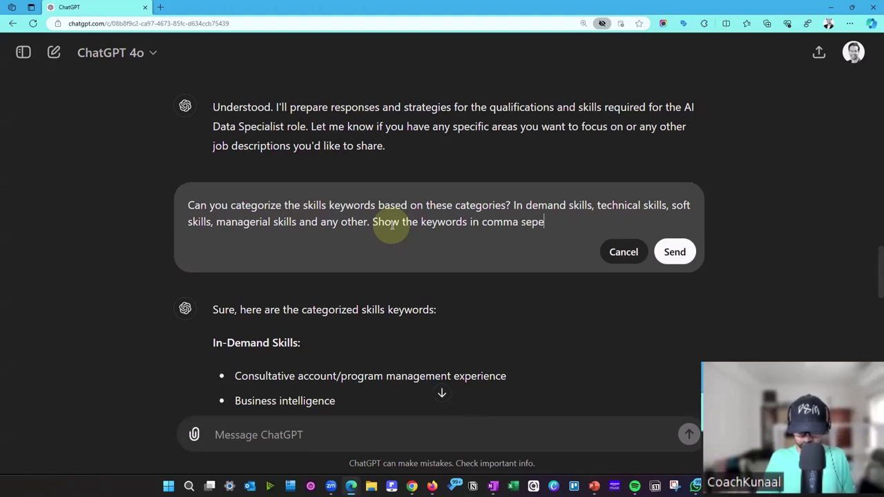
{"action": "key", "text": "BackSpace"}
{"action": "key", "text": "BackSpace"}
{"action": "key", "text": "BackSpace"}
{"action": "key", "text": "BackSpace"}
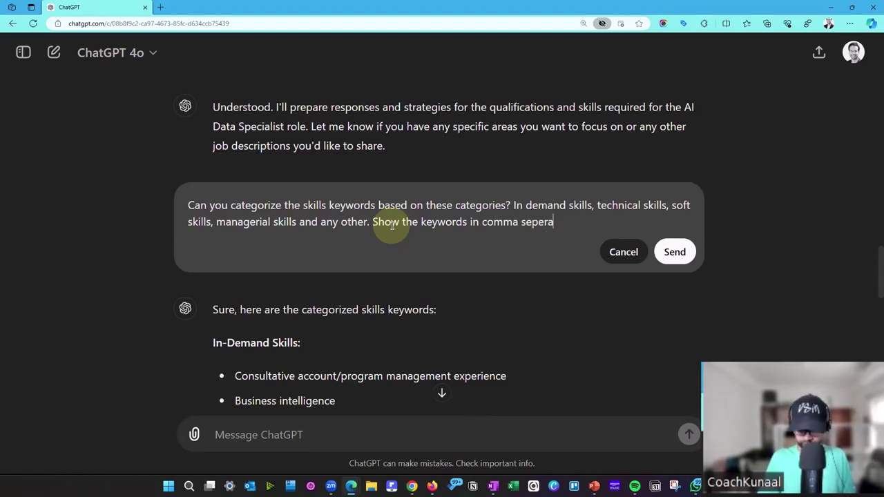
{"action": "type", "text": "ted"}
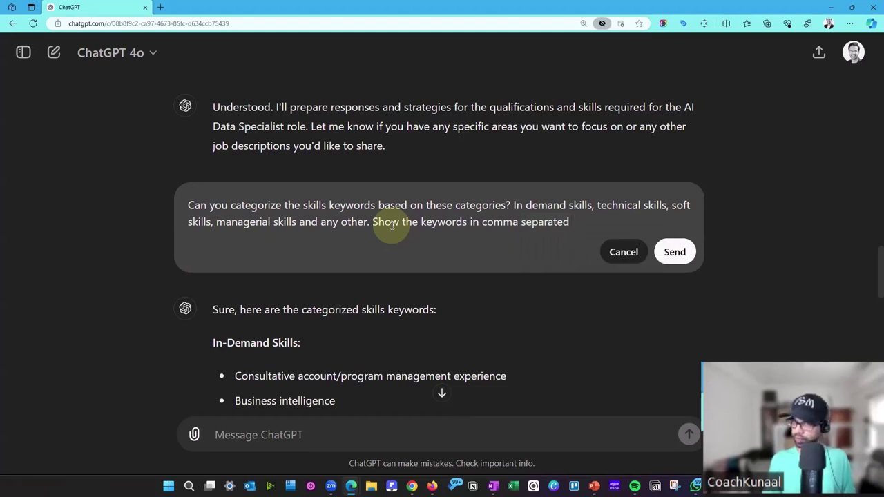
{"action": "type", "text": "keyro"}
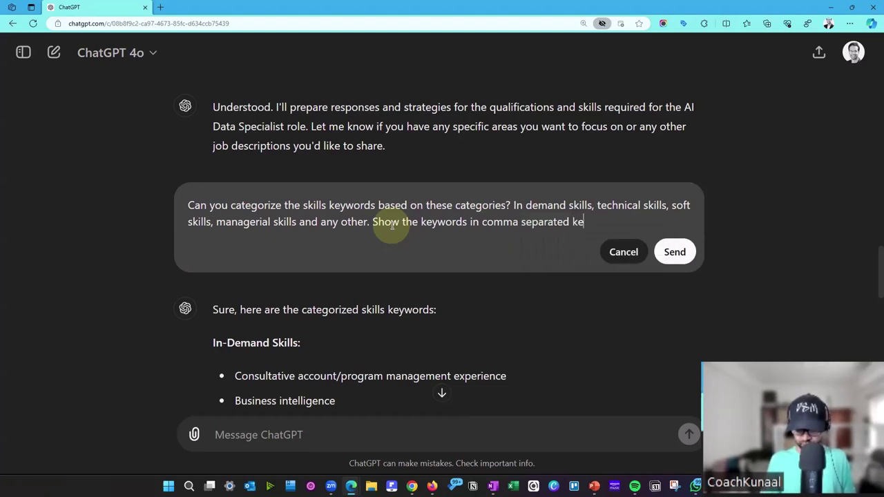
{"action": "key", "text": "BackSpace"}
{"action": "key", "text": "BackSpace"}
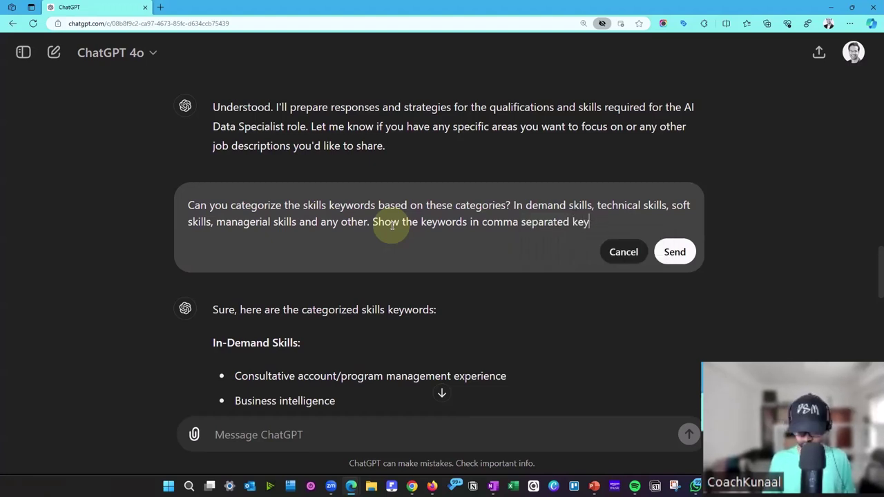
{"action": "type", "text": "words."}
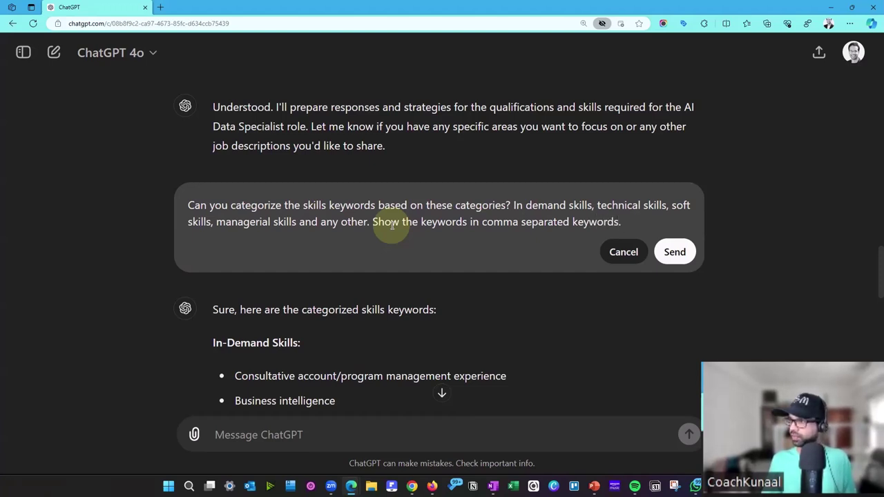
{"action": "left_click", "coordinate": [675, 252]}
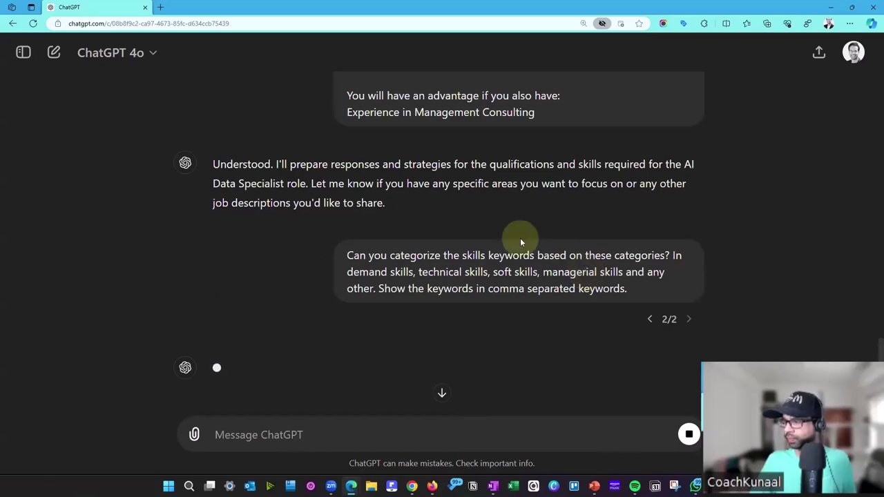
Review the comma-separated keyword reply and copy the revised prompt text for the JD Preparation document.
{"action": "scroll", "coordinate": [521, 242], "scroll_direction": "down", "scroll_amount": 3}
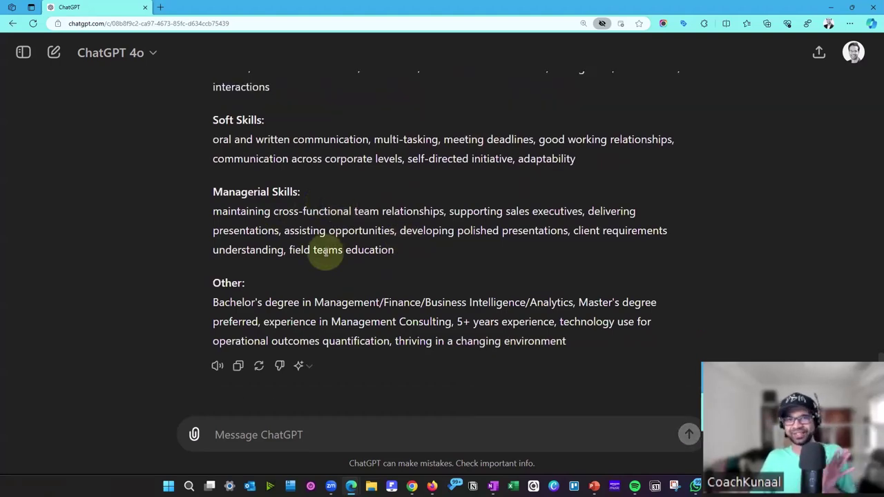
{"action": "scroll", "coordinate": [326, 252], "scroll_direction": "up", "scroll_amount": 4}
{"action": "scroll", "coordinate": [418, 189], "scroll_direction": "up", "scroll_amount": 2}
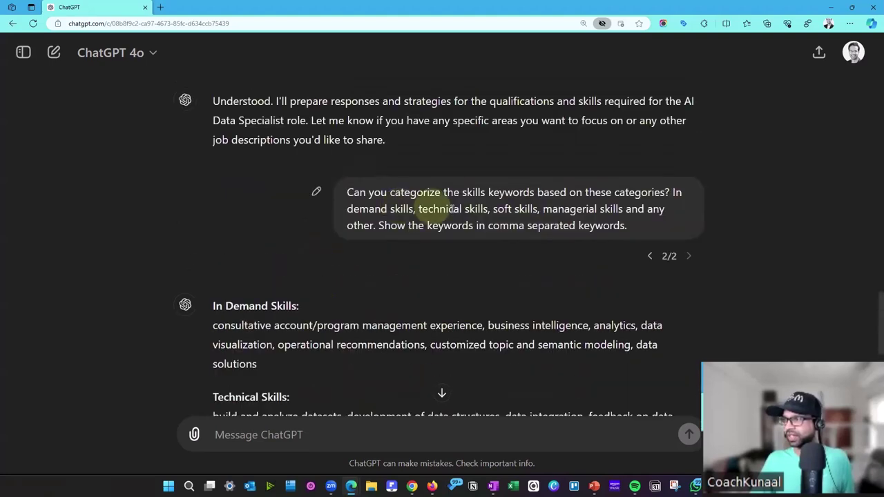
{"action": "left_click_drag", "start_coordinate": [627, 226], "coordinate": [349, 193]}
{"action": "key", "text": "ctrl+c"}
{"action": "key", "text": "alt+Tab"}
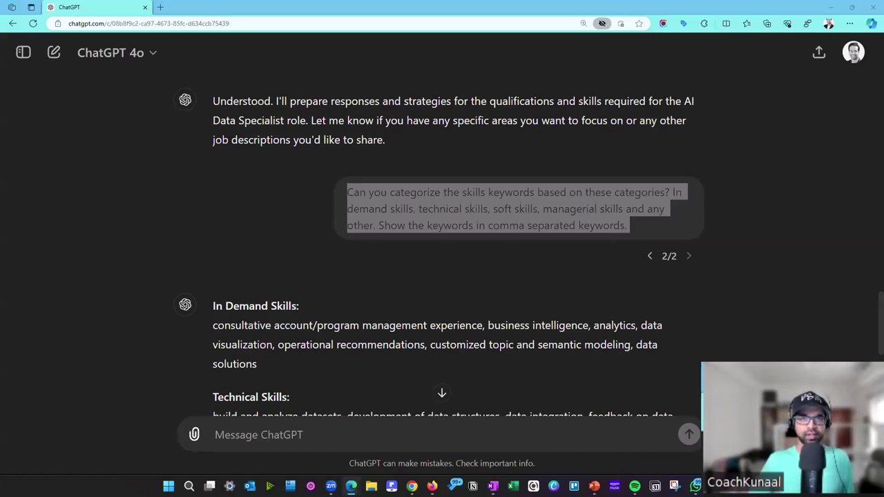
{"action": "scroll", "coordinate": [251, 231], "scroll_direction": "down", "scroll_amount": 3}
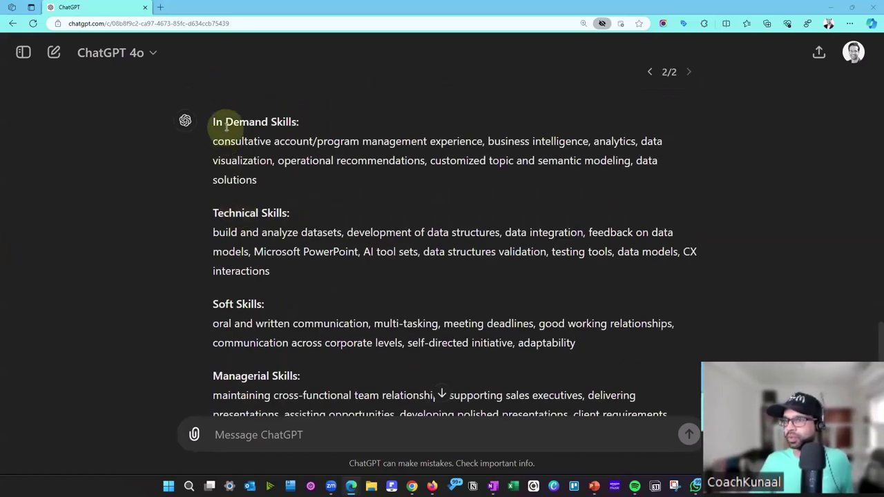
{"action": "scroll", "coordinate": [228, 159], "scroll_direction": "down", "scroll_amount": 3}
{"action": "scroll", "coordinate": [257, 288], "scroll_direction": "up", "scroll_amount": 3}
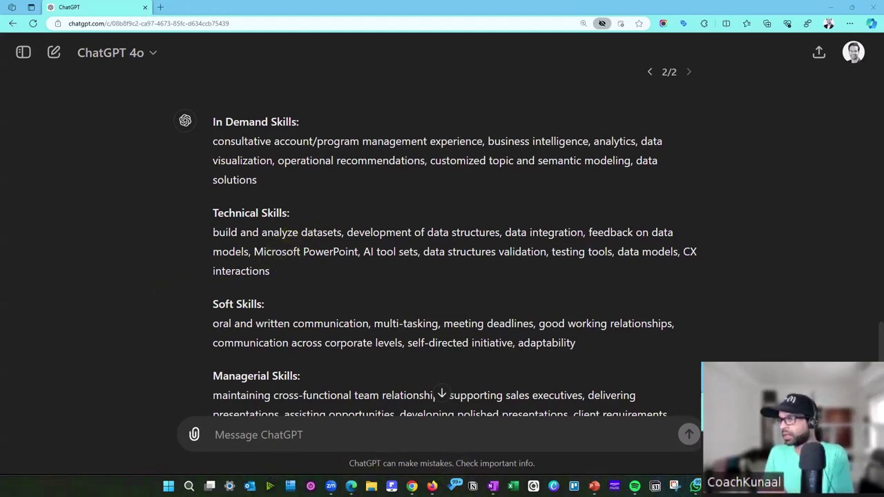
{"action": "left_click", "coordinate": [493, 486]}
Paste the prompt below Step2, label it 'Step3:' and remove the blank line above it.
{"action": "left_click", "coordinate": [398, 252]}
{"action": "key", "text": "Return"}
{"action": "key", "text": "Return"}
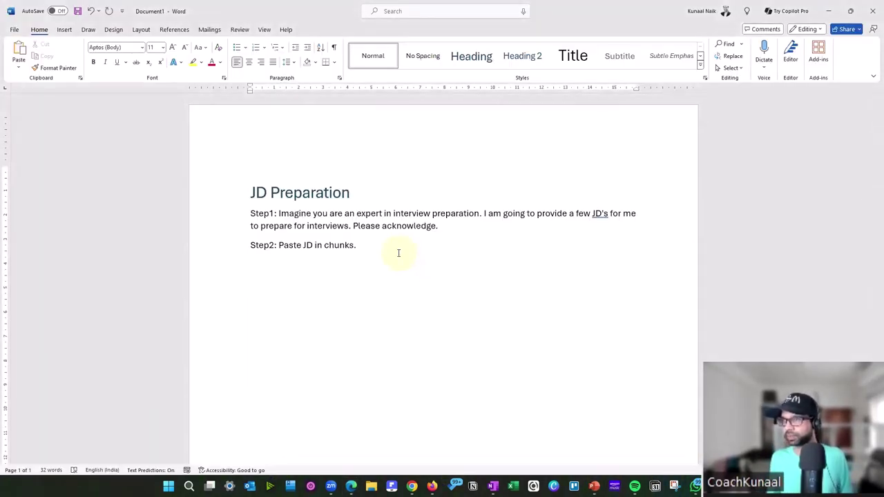
{"action": "key", "text": "ctrl+v"}
{"action": "key", "text": "Up"}
{"action": "key", "text": "Up"}
{"action": "key", "text": "Left"}
{"action": "key", "text": "Left"}
{"action": "key", "text": "Left"}
{"action": "key", "text": "Left"}
{"action": "key", "text": "Left"}
{"action": "key", "text": "Left"}
{"action": "key", "text": "Left"}
{"action": "key", "text": "Left"}
{"action": "key", "text": "Left"}
{"action": "type", "text": "Ste"}
{"action": "key", "text": "BackSpace"}
{"action": "type", "text": "p3:"}
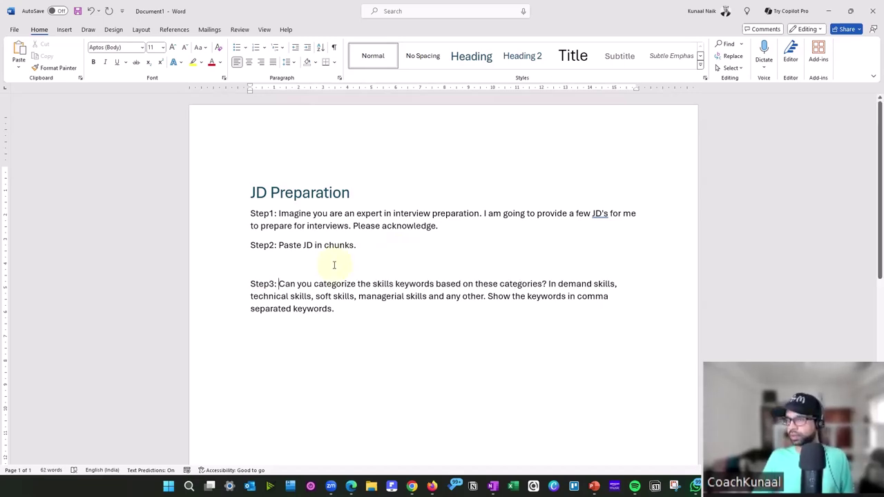
{"action": "left_click", "coordinate": [334, 264]}
{"action": "key", "text": "Delete"}
{"action": "key", "text": "ctrl+End"}
Copy ChatGPT's categorized skills reply and start a new line below the Step3 prompt.
{"action": "key", "text": "alt+Tab"}
{"action": "key", "text": "alt+Tab"}
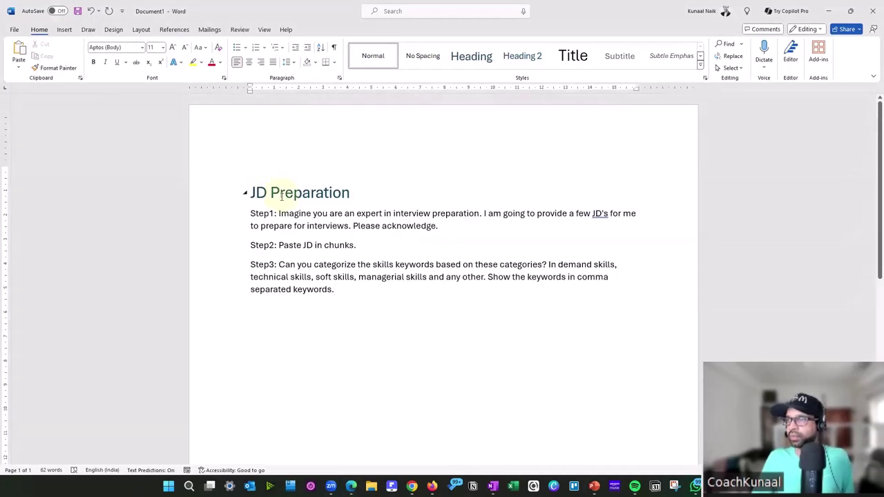
{"action": "key", "text": "alt+Tab"}
{"action": "scroll", "coordinate": [275, 369], "scroll_direction": "down", "scroll_amount": 3}
{"action": "left_click", "coordinate": [238, 365]}
{"action": "key", "text": "alt+Tab"}
{"action": "key", "text": "Return"}
{"action": "key", "text": "Return"}
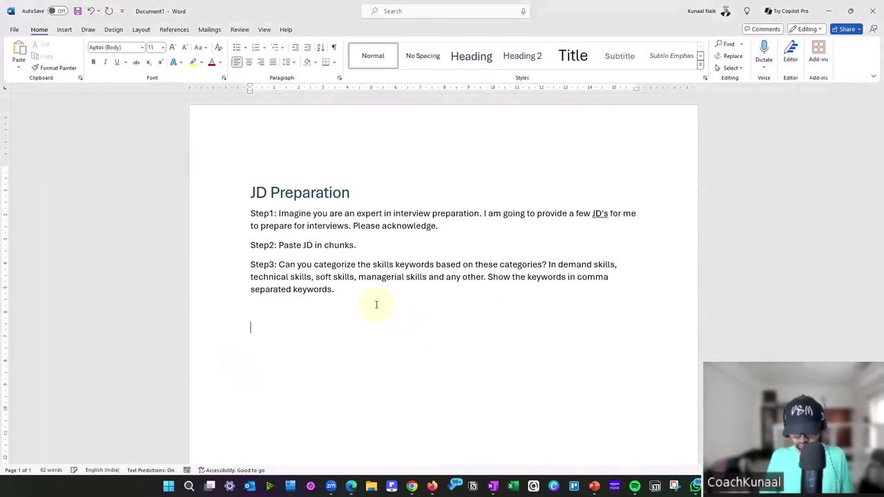
Add a 'Step3: Response' line and paste the categorized skill keywords beneath it.
{"action": "type", "text": "Step3"}
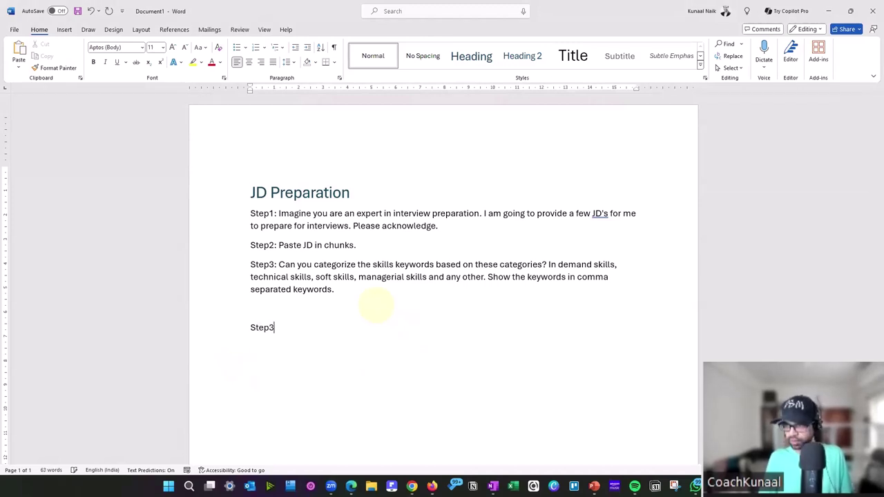
{"action": "type", "text": ": Response"}
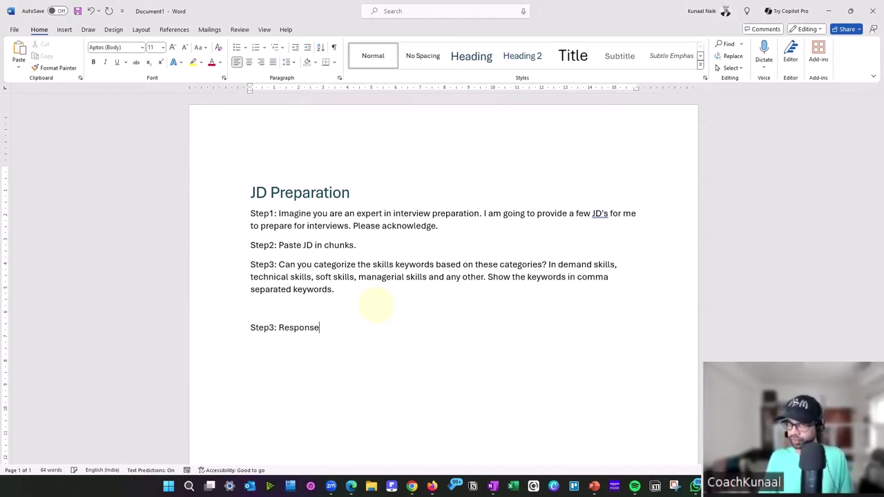
{"action": "key", "text": "Return"}
{"action": "key", "text": "ctrl+v"}
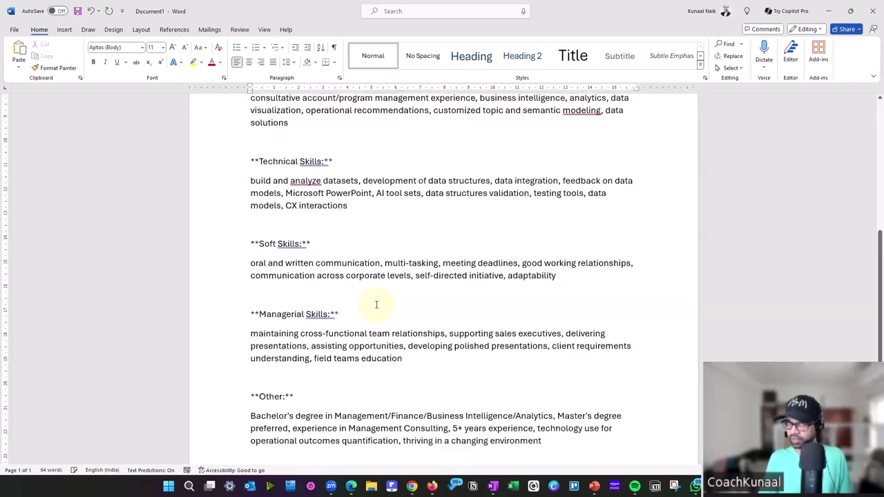
Delete the blank lines before Technical, Soft, Managerial and Other skills, then minimize Word.
{"action": "scroll", "coordinate": [383, 303], "scroll_direction": "up", "scroll_amount": 4}
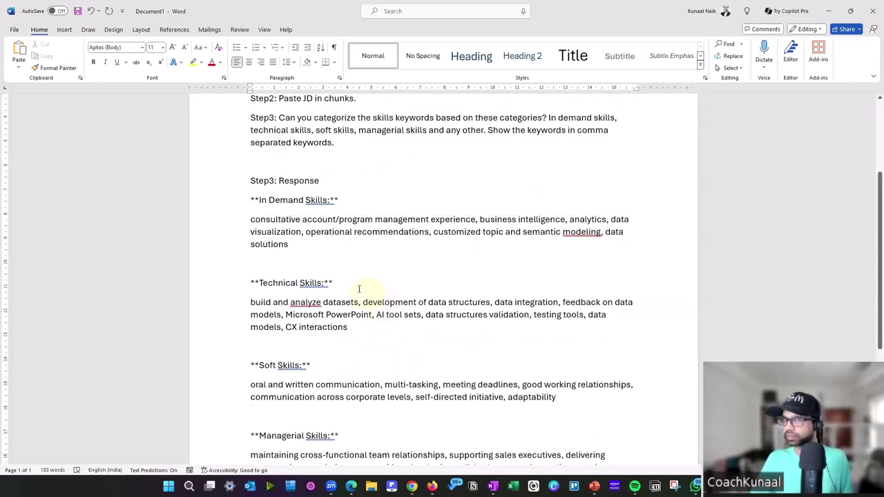
{"action": "left_click", "coordinate": [288, 258]}
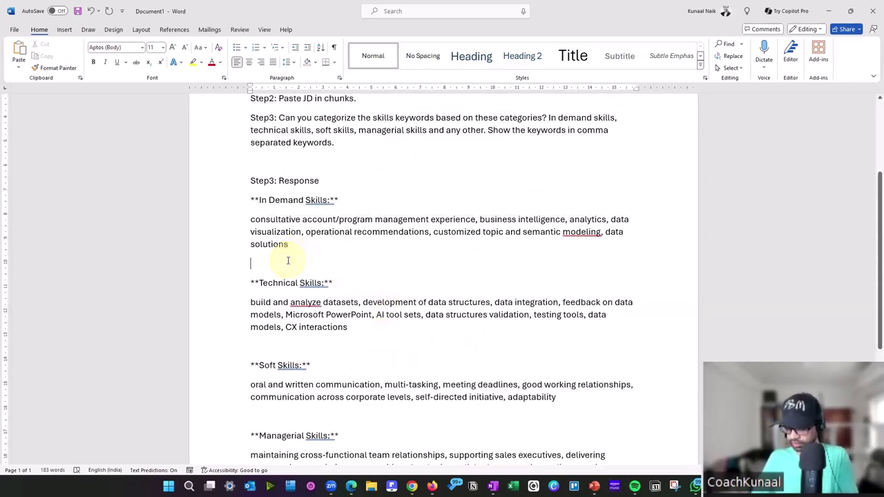
{"action": "key", "text": "Delete"}
{"action": "left_click", "coordinate": [283, 319]}
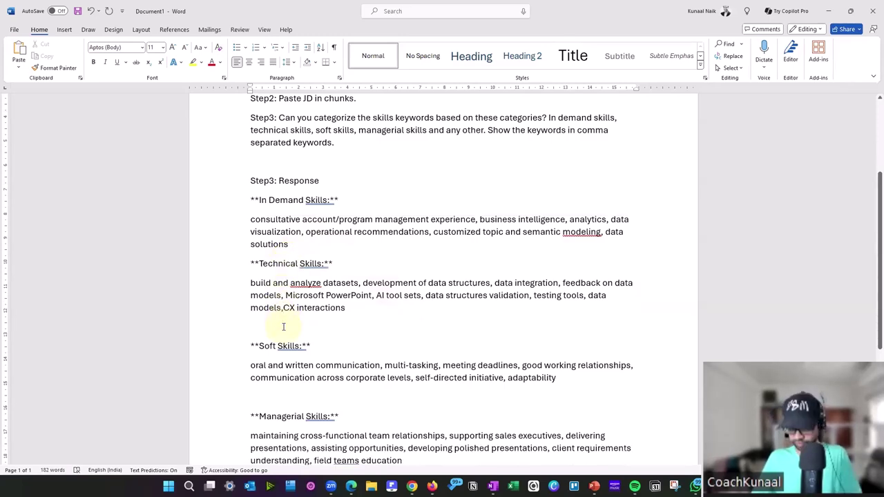
{"action": "left_click", "coordinate": [281, 330]}
{"action": "key", "text": "Delete"}
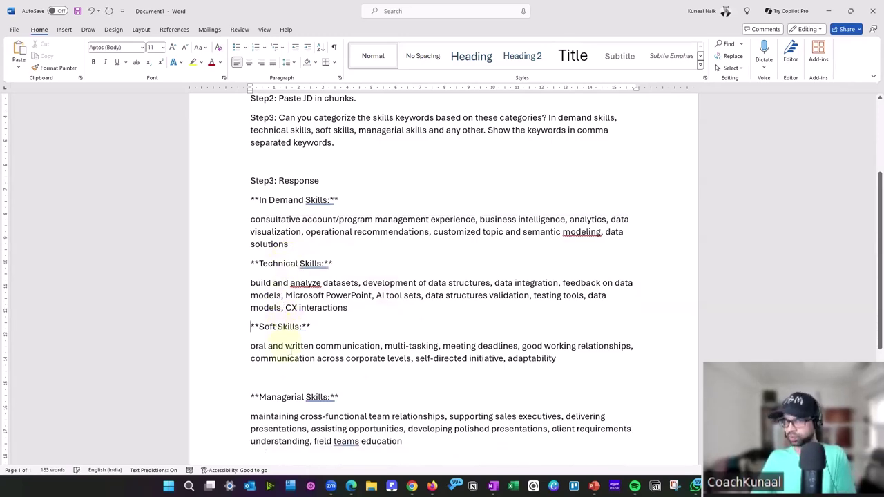
{"action": "left_click", "coordinate": [286, 380]}
{"action": "key", "text": "Delete"}
{"action": "scroll", "coordinate": [283, 366], "scroll_direction": "down", "scroll_amount": 3}
{"action": "left_click", "coordinate": [282, 349]}
{"action": "key", "text": "Delete"}
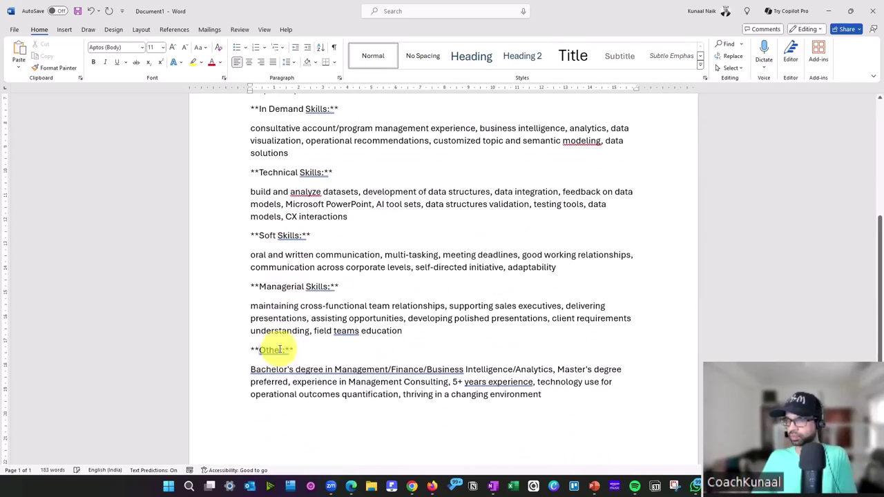
{"action": "scroll", "coordinate": [331, 291], "scroll_direction": "up", "scroll_amount": 2}
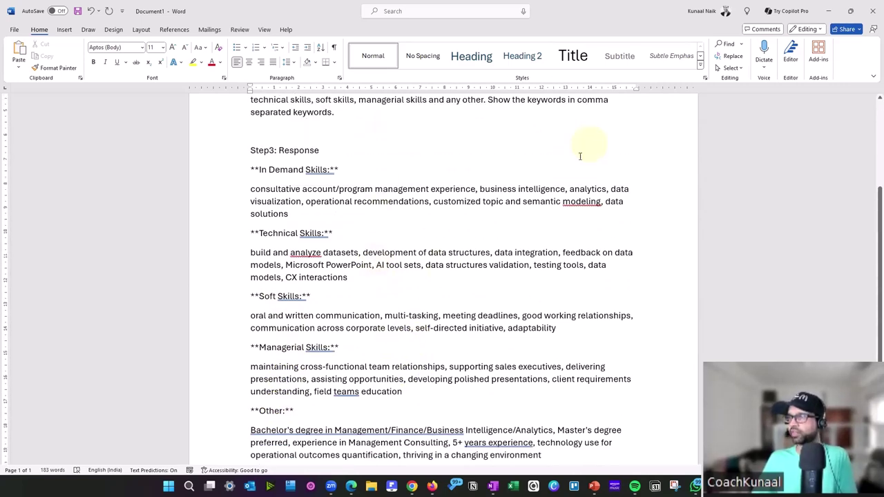
{"action": "scroll", "coordinate": [477, 280], "scroll_direction": "down", "scroll_amount": 1}
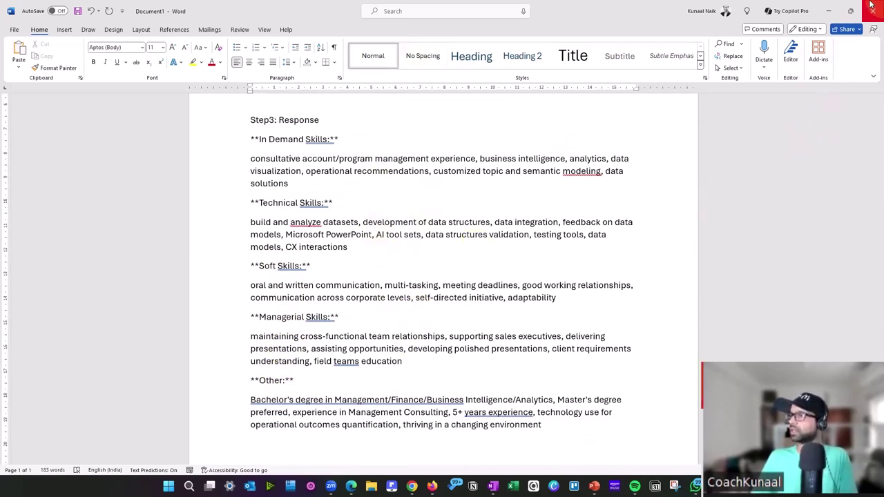
{"action": "left_click", "coordinate": [829, 11]}
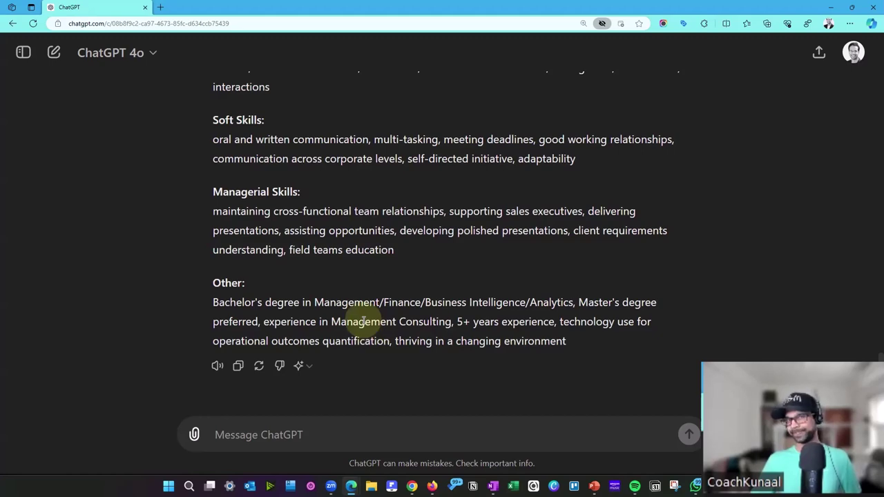
{"action": "scroll", "coordinate": [359, 325], "scroll_direction": "up", "scroll_amount": 3}
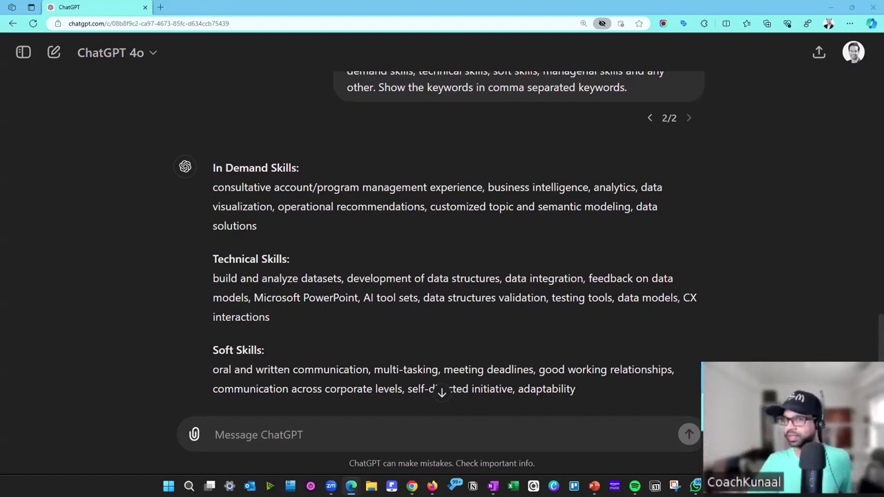
{"action": "left_click_drag", "start_coordinate": [304, 187], "coordinate": [380, 207]}
{"action": "left_click", "coordinate": [205, 173]}
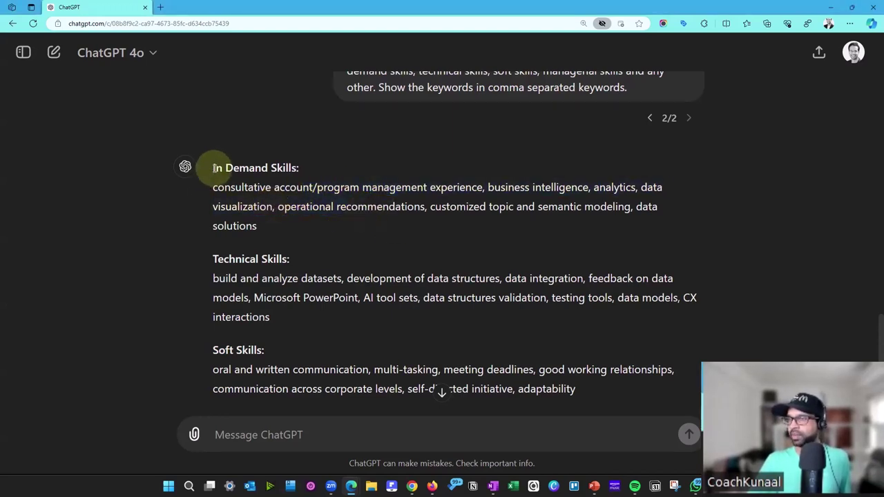
{"action": "left_click_drag", "start_coordinate": [206, 168], "coordinate": [277, 227]}
{"action": "left_click", "coordinate": [280, 223]}
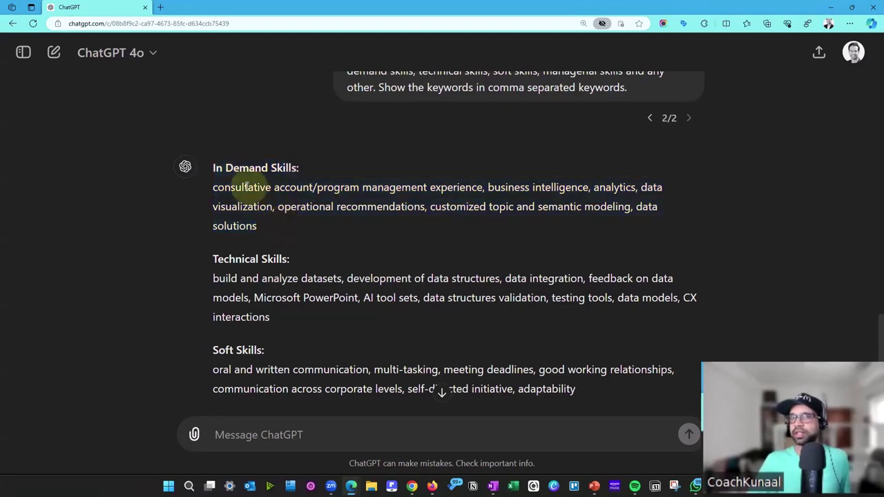
{"action": "left_click_drag", "start_coordinate": [242, 187], "coordinate": [383, 188]}
{"action": "left_click_drag", "start_coordinate": [489, 188], "coordinate": [636, 187]}
{"action": "left_click", "coordinate": [597, 190]}
{"action": "left_click_drag", "start_coordinate": [214, 206], "coordinate": [654, 208]}
{"action": "left_click", "coordinate": [307, 231]}
{"action": "left_click_drag", "start_coordinate": [307, 231], "coordinate": [197, 187]}
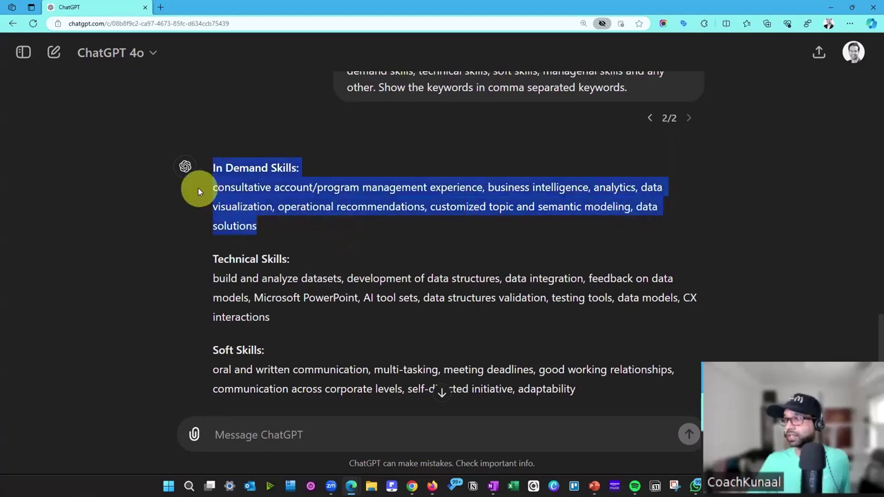
{"action": "left_click", "coordinate": [263, 218]}
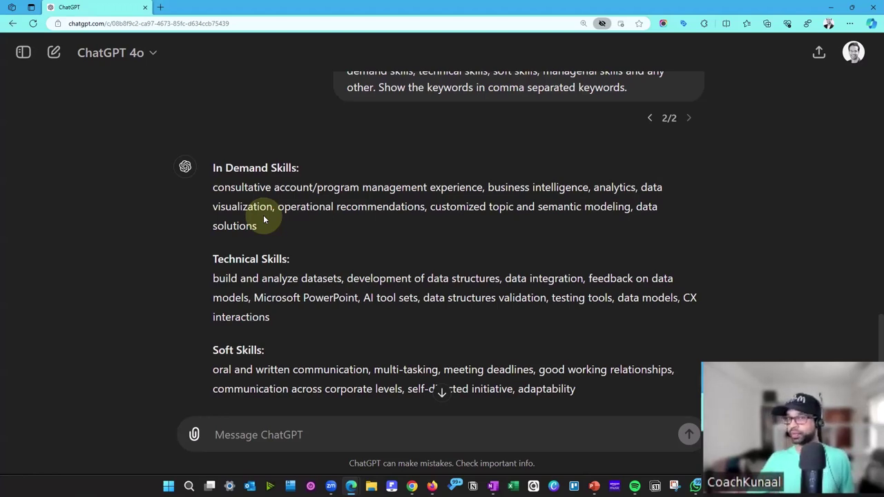
{"action": "left_click_drag", "start_coordinate": [212, 186], "coordinate": [268, 227]}
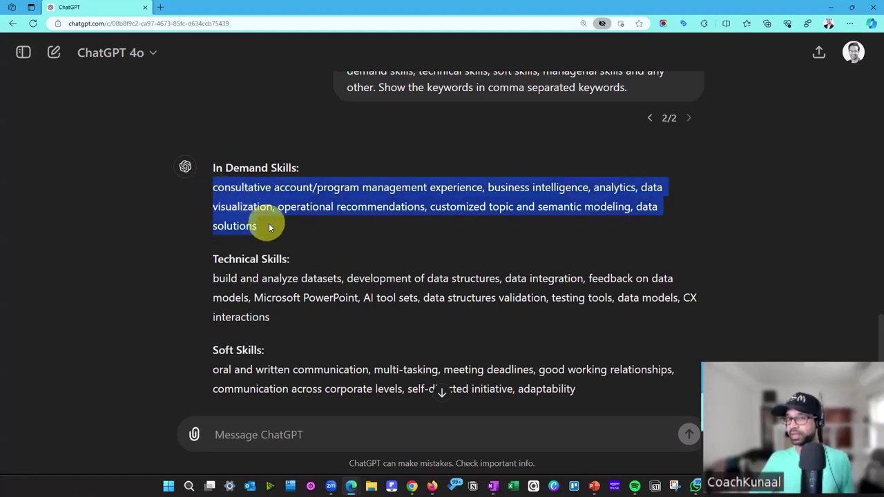
{"action": "left_click", "coordinate": [268, 228]}
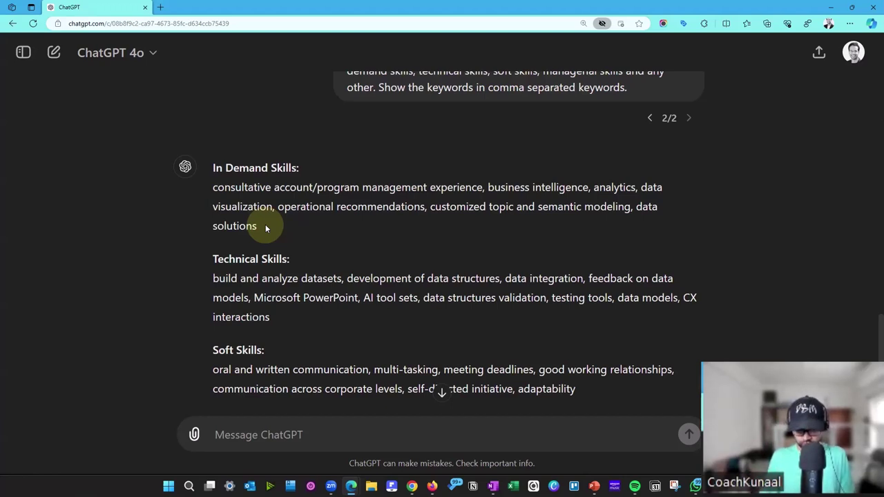
{"action": "key", "text": "ctrl+o"}
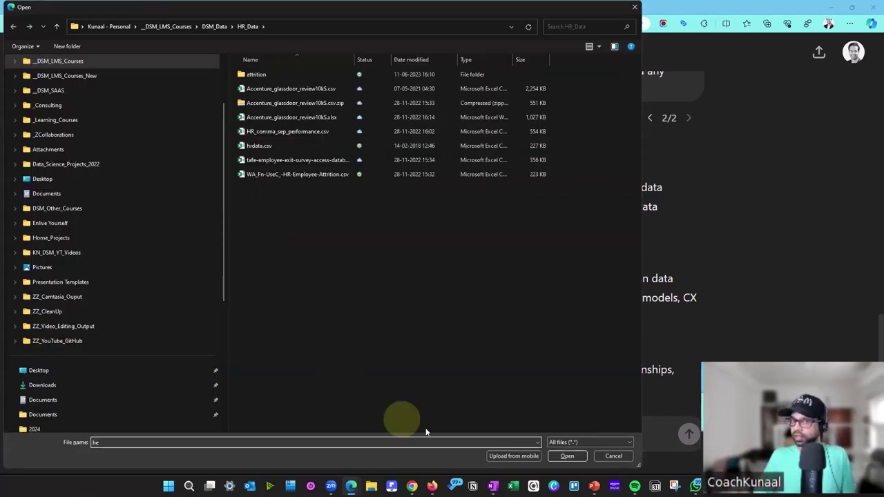
{"action": "left_click", "coordinate": [609, 457]}
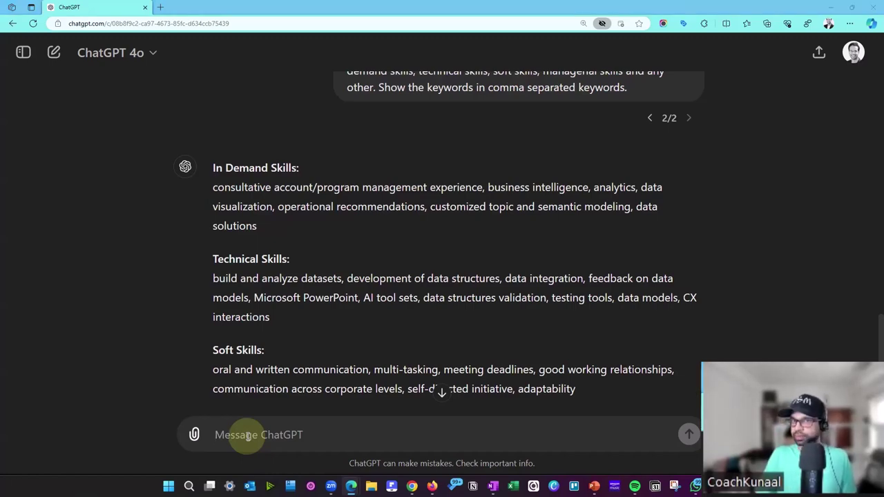
Move the Step1, Step2 and Step3 prompt texts onto their own lines below the labels.
{"action": "left_click", "coordinate": [656, 486]}
{"action": "key", "text": "ctrl+End"}
{"action": "scroll", "coordinate": [558, 273], "scroll_direction": "up", "scroll_amount": 5}
{"action": "scroll", "coordinate": [309, 158], "scroll_direction": "up", "scroll_amount": 2}
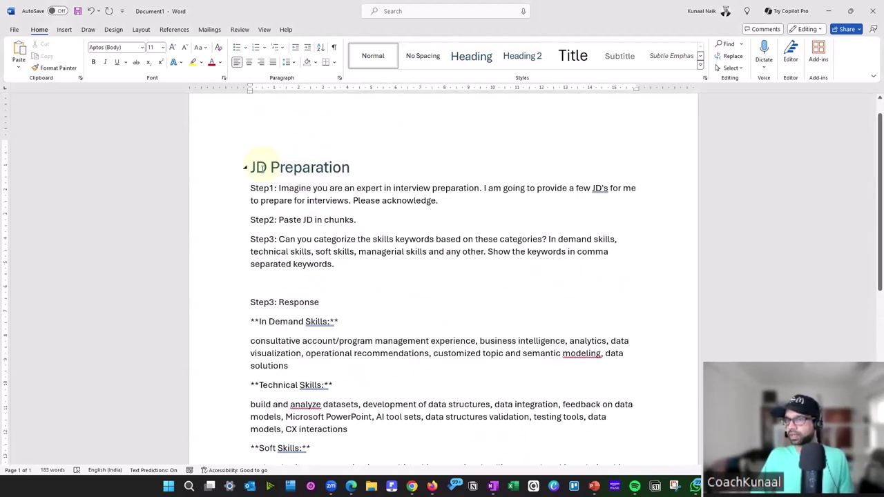
{"action": "left_click", "coordinate": [279, 187]}
{"action": "key", "text": "Return"}
{"action": "left_click", "coordinate": [278, 239]}
{"action": "key", "text": "Return"}
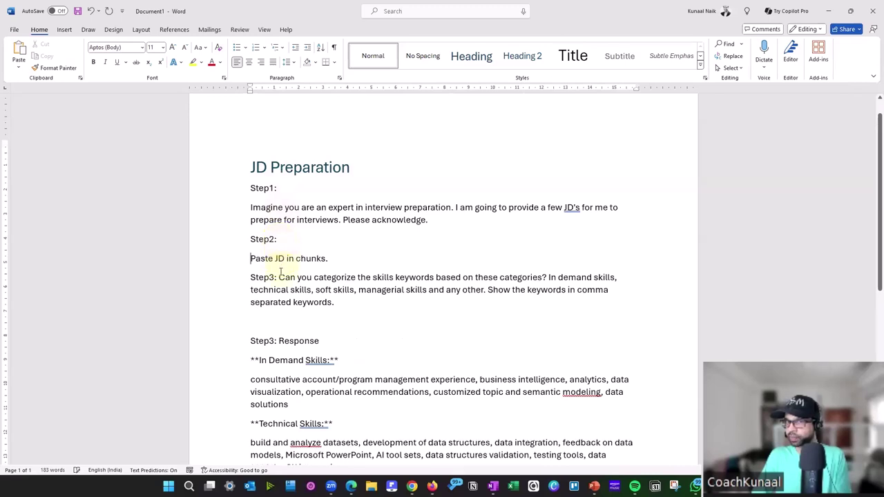
{"action": "left_click", "coordinate": [278, 277]}
{"action": "key", "text": "Return"}
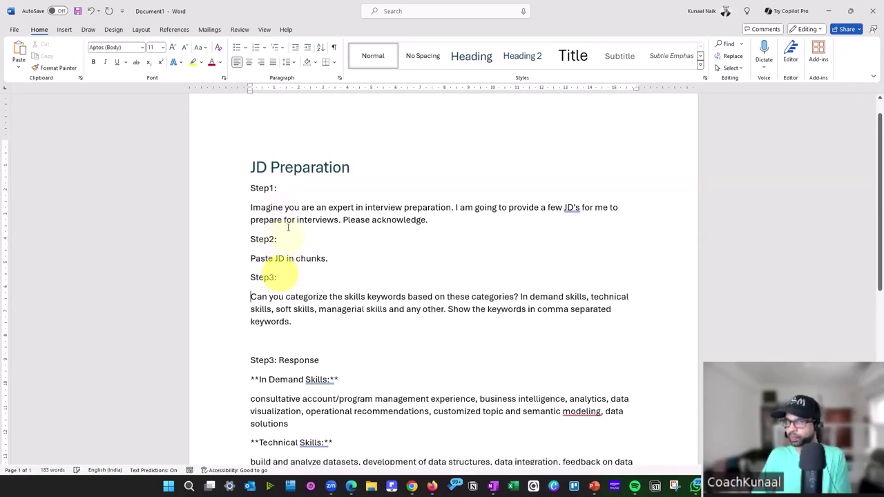
Apply Heading 2 to Step1–Step3 labels and Heading 3 to 'Step3: Response'.
{"action": "left_click", "coordinate": [523, 57]}
{"action": "left_click", "coordinate": [345, 264]}
{"action": "left_click", "coordinate": [319, 243]}
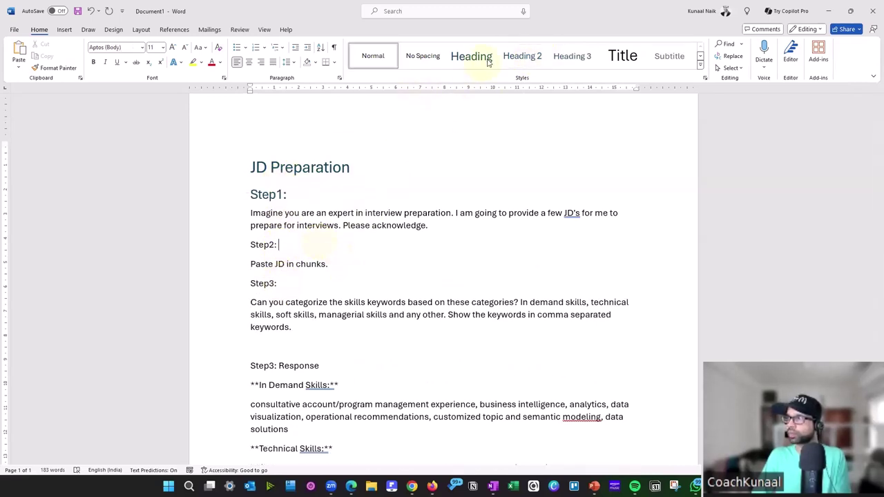
{"action": "left_click", "coordinate": [523, 57]}
{"action": "left_click", "coordinate": [345, 284]}
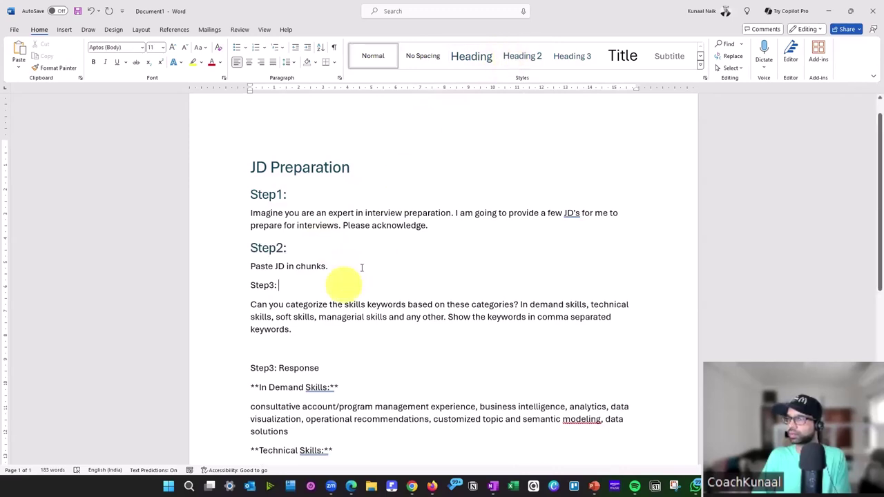
{"action": "left_click", "coordinate": [523, 57]}
{"action": "left_click", "coordinate": [326, 370]}
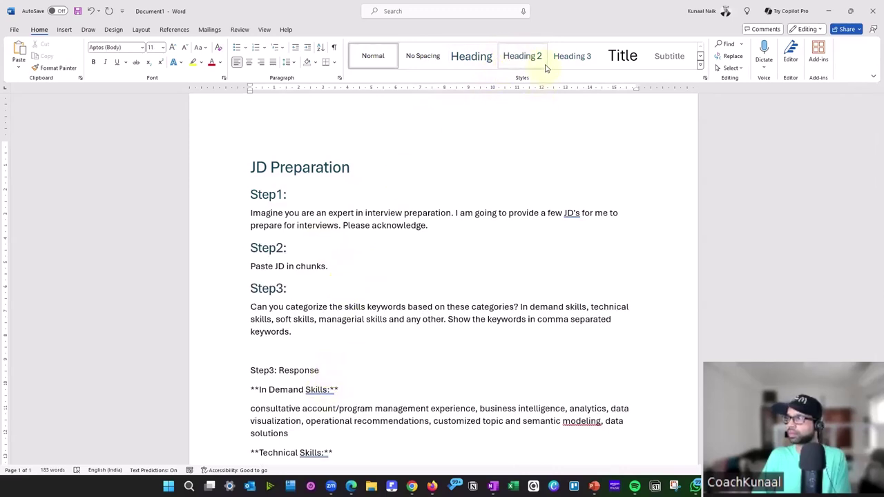
{"action": "left_click", "coordinate": [571, 57]}
{"action": "scroll", "coordinate": [415, 359], "scroll_direction": "down", "scroll_amount": 5}
{"action": "scroll", "coordinate": [370, 396], "scroll_direction": "down", "scroll_amount": 3}
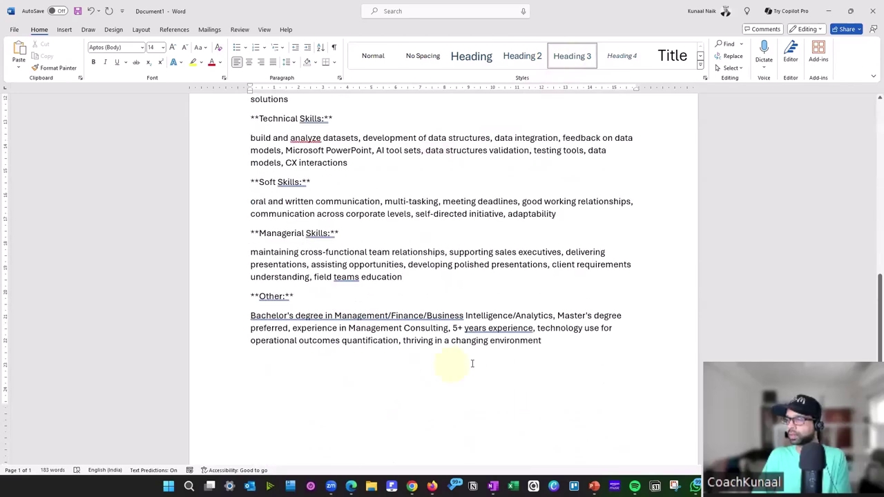
Type the line 'Step 4: For each skill - Interview prep' at the end of the notes.
{"action": "left_click", "coordinate": [351, 373]}
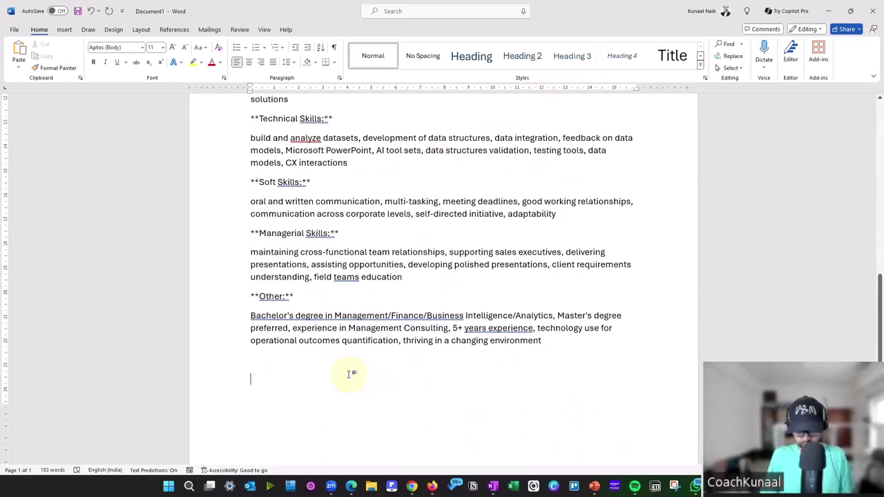
{"action": "type", "text": "Step 44"}
{"action": "key", "text": "BackSpace"}
{"action": "type", "text": ":"}
{"action": "key", "text": "Return"}
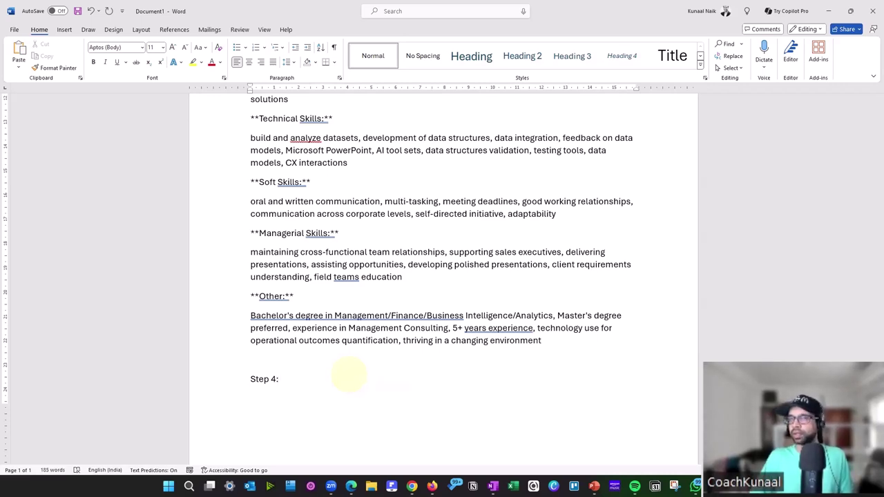
{"action": "scroll", "coordinate": [349, 374], "scroll_direction": "down", "scroll_amount": 1}
{"action": "left_click", "coordinate": [302, 367]}
{"action": "type", "text": "F"}
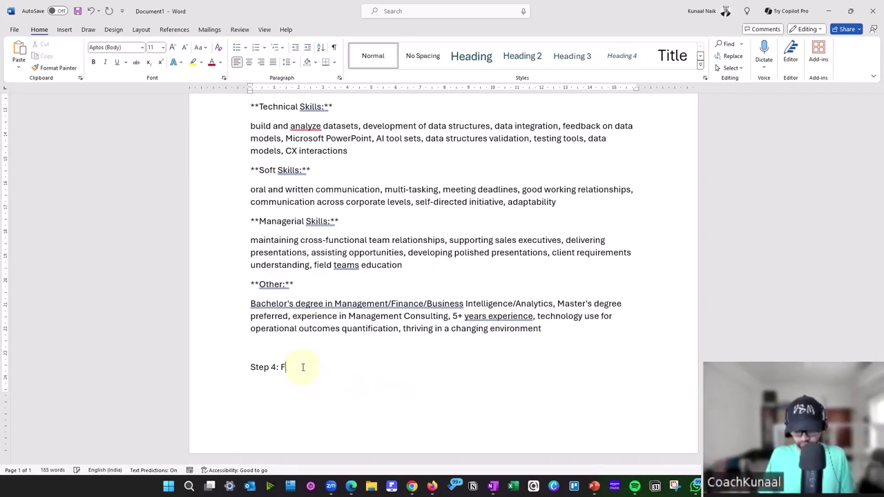
{"action": "type", "text": "or Each skill"}
{"action": "double_click", "coordinate": [304, 366]}
{"action": "type", "text": "each"}
{"action": "left_click", "coordinate": [357, 365]}
{"action": "type", "text": "- "}
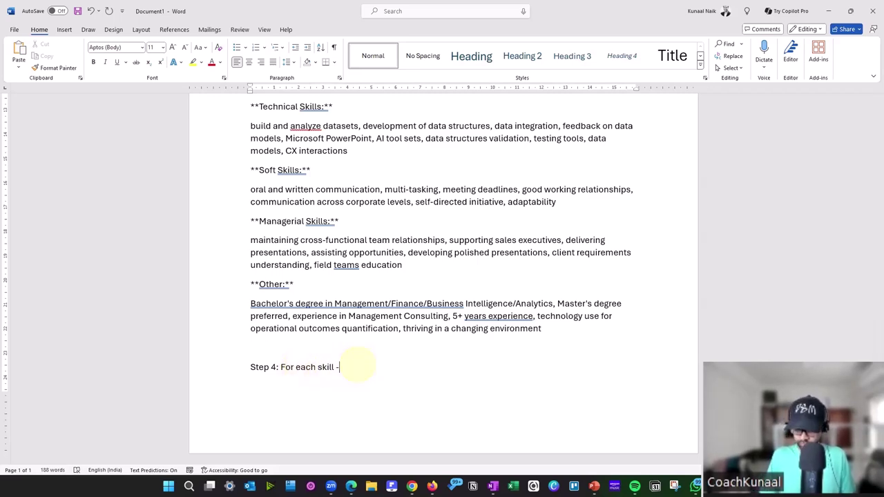
{"action": "type", "text": "Interview "}
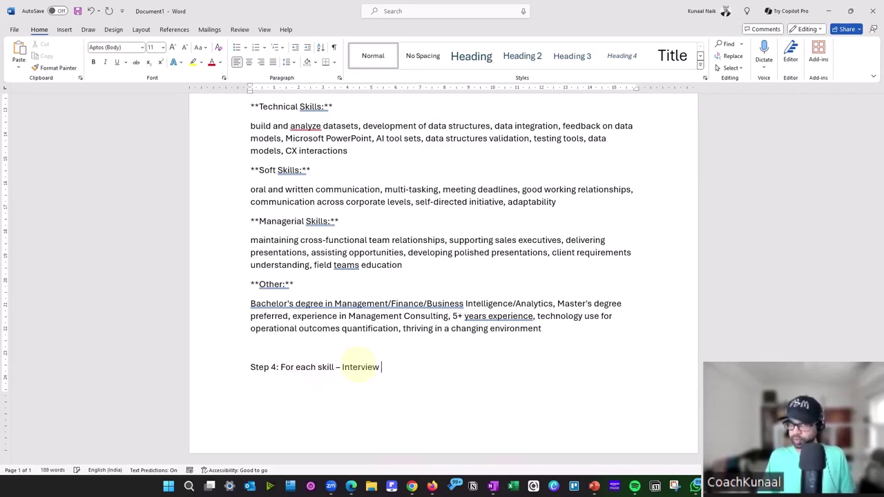
{"action": "type", "text": "prep"}
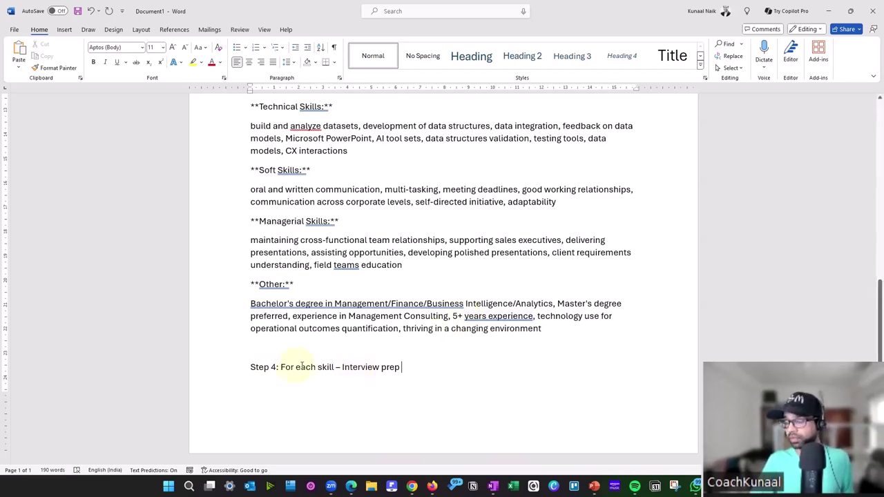
Add the item '1/ Day to day activity' below the Step 4 line.
{"action": "key", "text": "alt+Tab"}
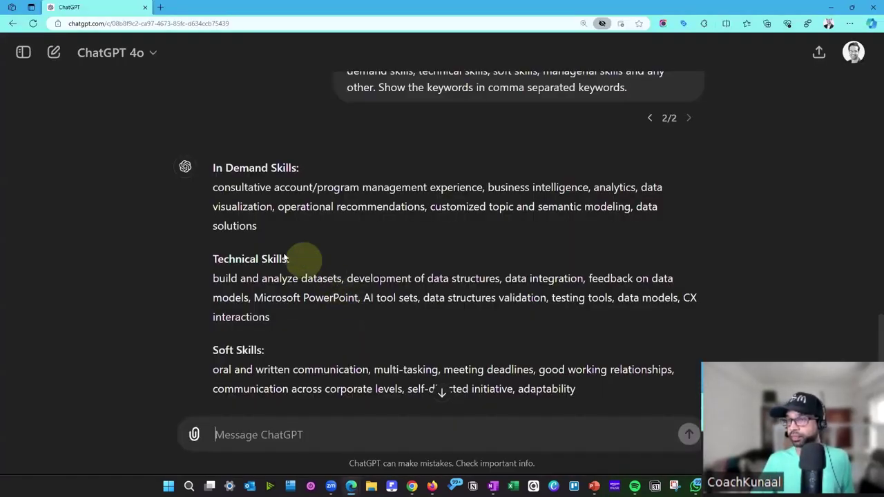
{"action": "key", "text": "alt+Tab"}
{"action": "key", "text": "Return"}
{"action": "type", "text": "1/"}
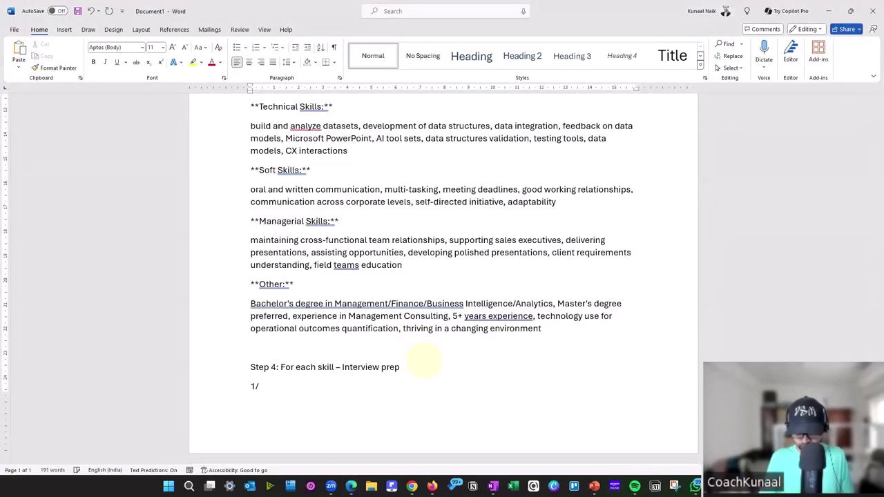
{"action": "type", "text": " Daya to exp"}
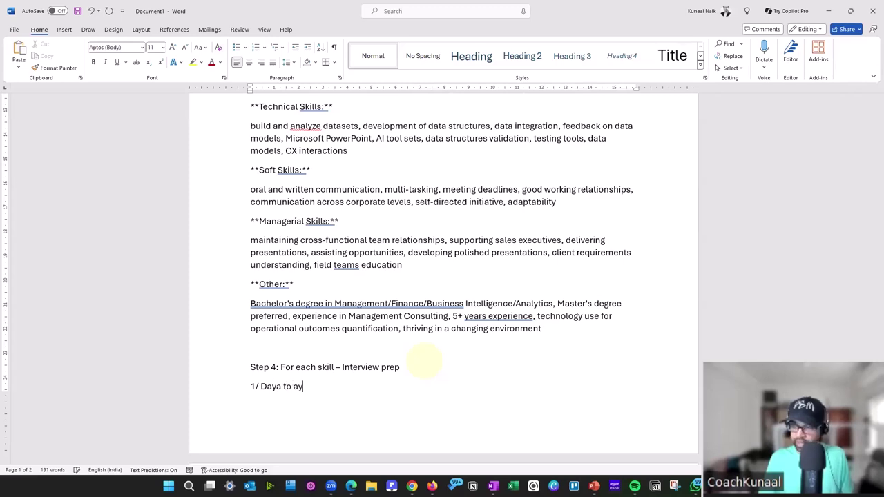
{"action": "key", "text": "BackSpace"}
{"action": "key", "text": "BackSpace"}
{"action": "key", "text": "BackSpace"}
{"action": "type", "text": "day to activ"}
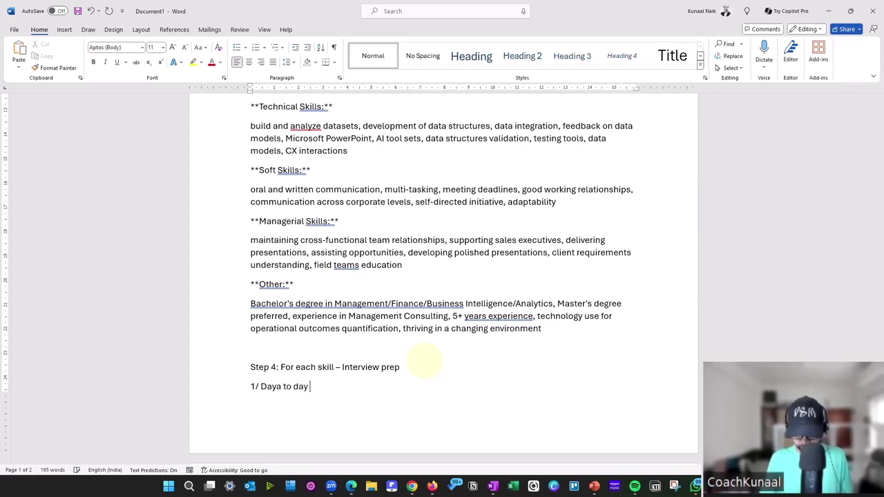
{"action": "type", "text": "ity"}
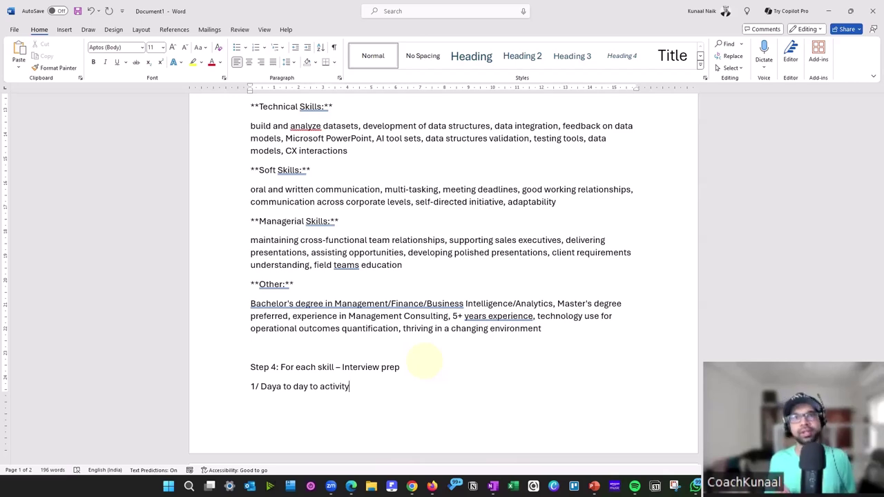
{"action": "key", "text": "alt+Tab"}
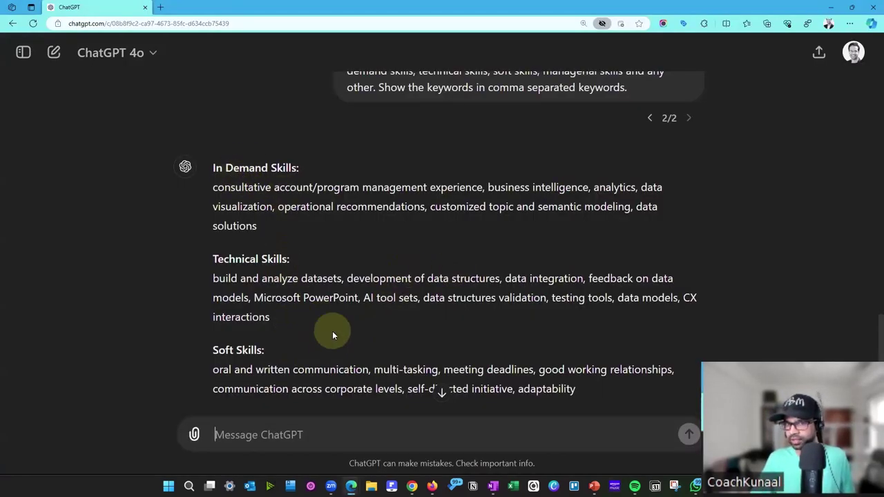
Write 'Now for the in demand skills - help me understand what I need to do on a day-to-day basis.'.
{"action": "type", "text": "Now for "}
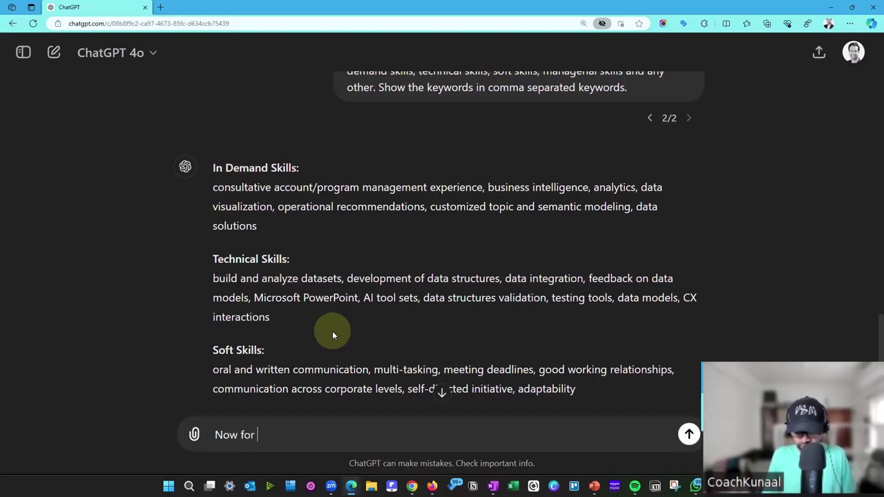
{"action": "type", "text": "the indeam"}
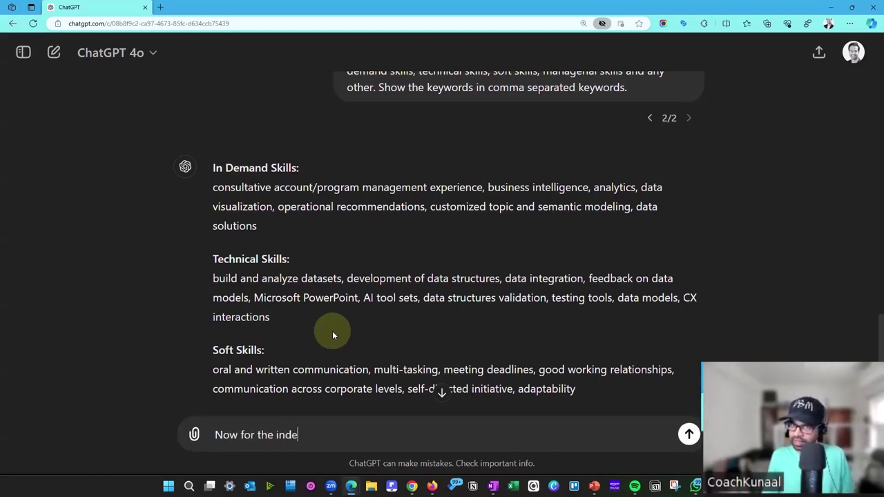
{"action": "key", "text": "BackSpace"}
{"action": "key", "text": "BackSpace"}
{"action": "key", "text": "BackSpace"}
{"action": "type", "text": "eman "}
{"action": "type", "text": "sk"}
{"action": "key", "text": "BackSpace"}
{"action": "key", "text": "BackSpace"}
{"action": "key", "text": "BackSpace"}
{"action": "type", "text": "d skills"}
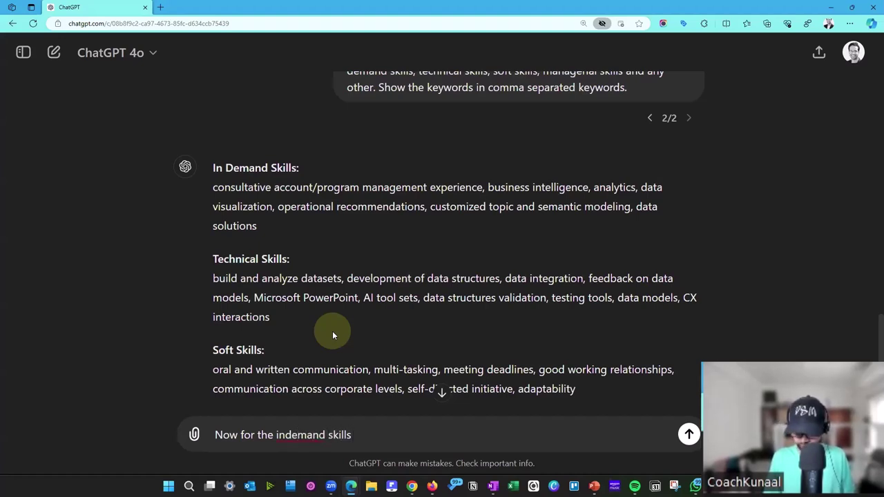
{"action": "type", "text": " - help me"}
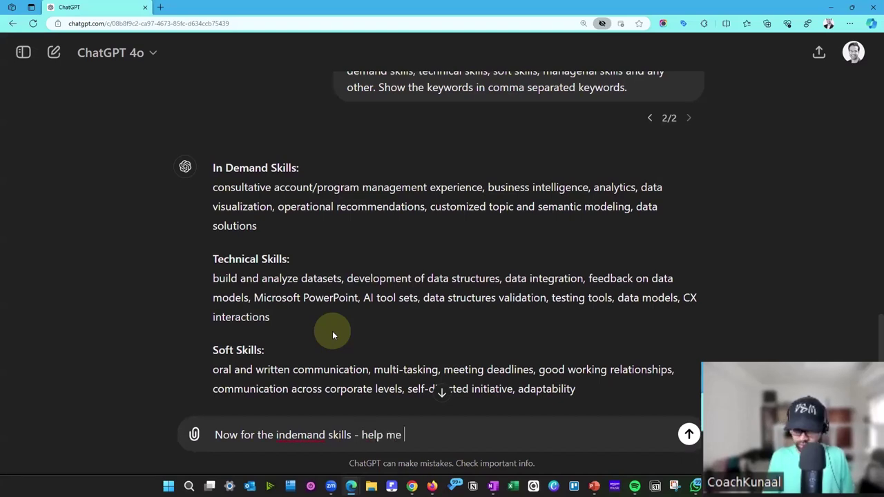
{"action": "type", "text": " undertand what "}
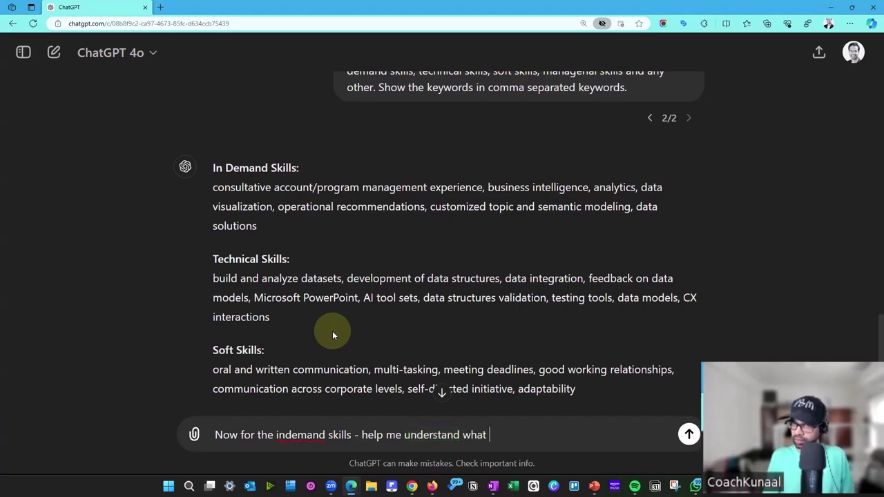
{"action": "type", "text": "I needt o"}
{"action": "key", "text": "BackSpace"}
{"action": "key", "text": "BackSpace"}
{"action": "key", "text": "BackSpace"}
{"action": "type", "text": "to do"}
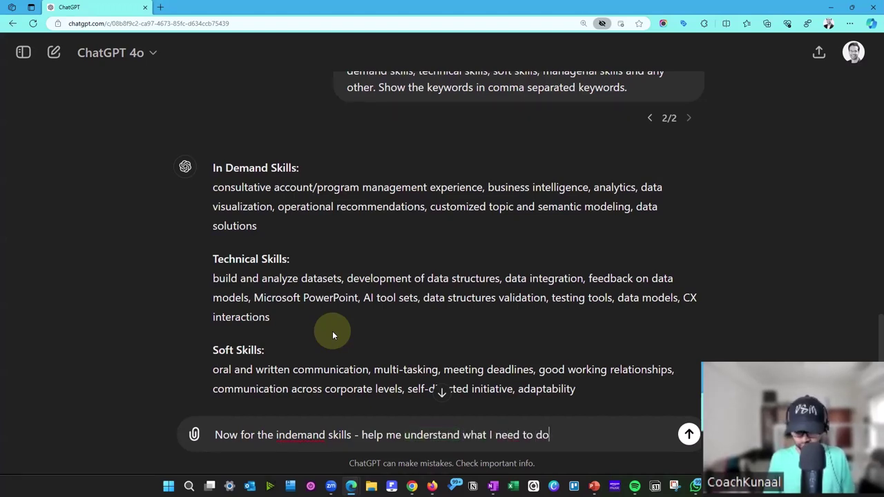
{"action": "type", "text": " on a day to day bas"}
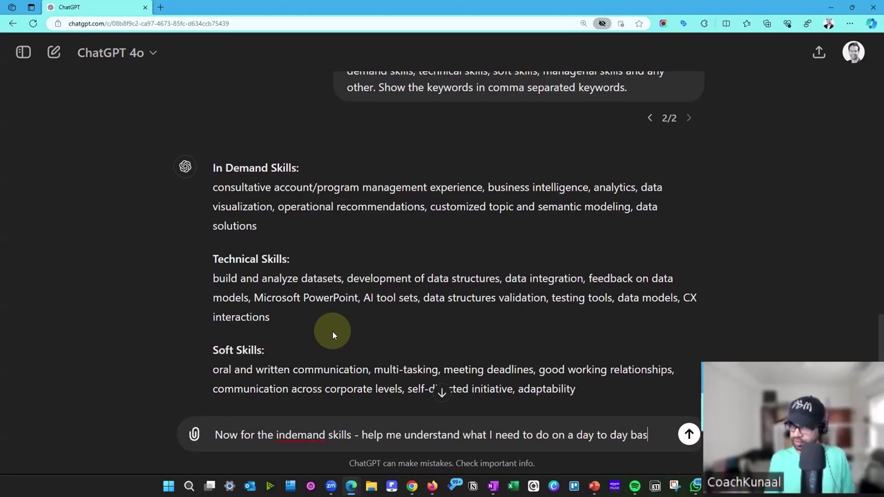
{"action": "type", "text": "is."}
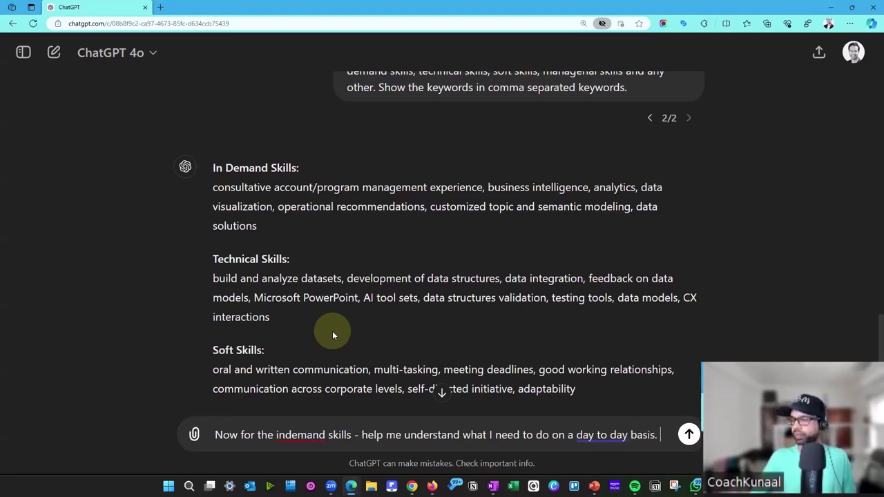
{"action": "right_click", "coordinate": [307, 435]}
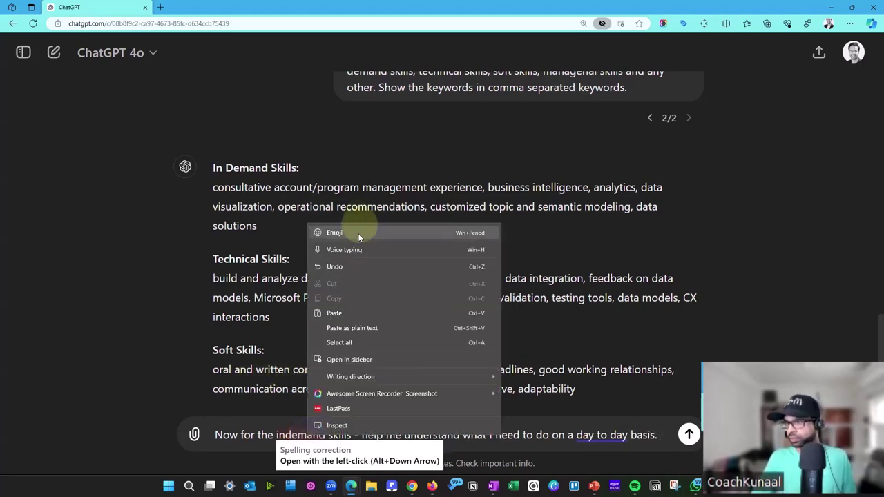
{"action": "left_click", "coordinate": [285, 435]}
{"action": "left_click", "coordinate": [299, 329]}
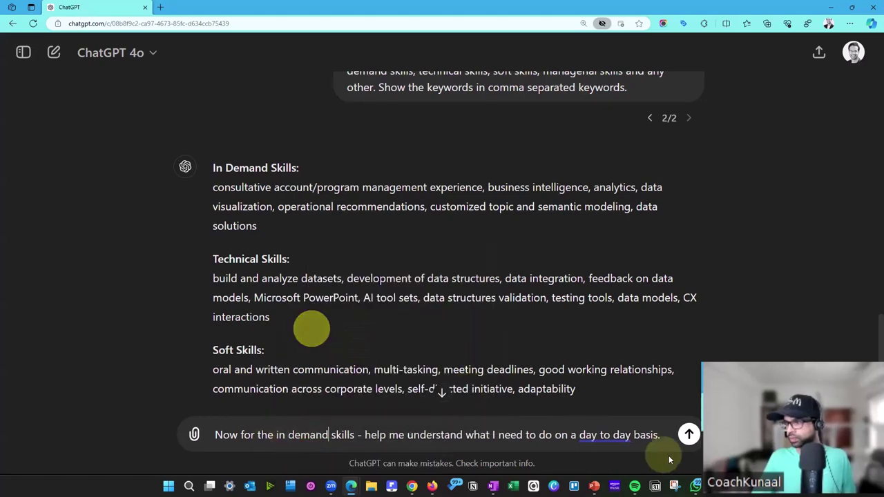
{"action": "left_click", "coordinate": [632, 437]}
{"action": "left_click", "coordinate": [526, 381]}
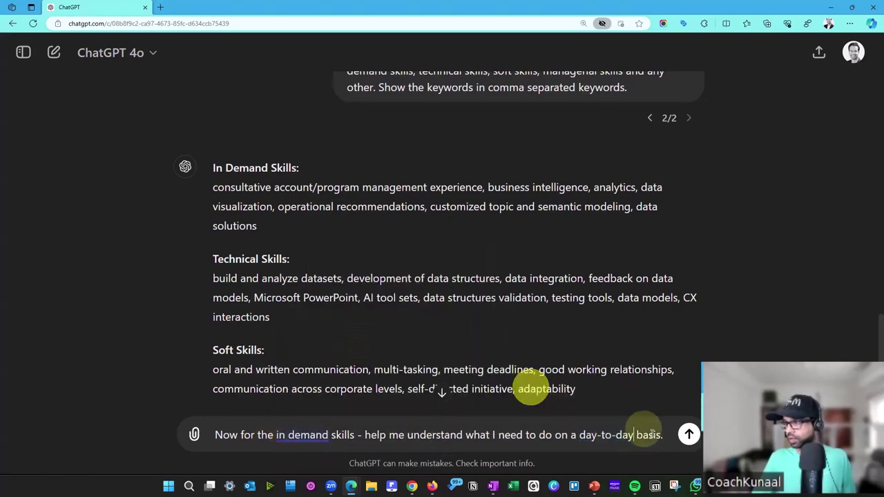
Add a second line asking what stakeholders would find extremely valuable, fixing valuable, in-demand and find.
{"action": "key", "text": "shift+Return"}
{"action": "type", "text": "A"}
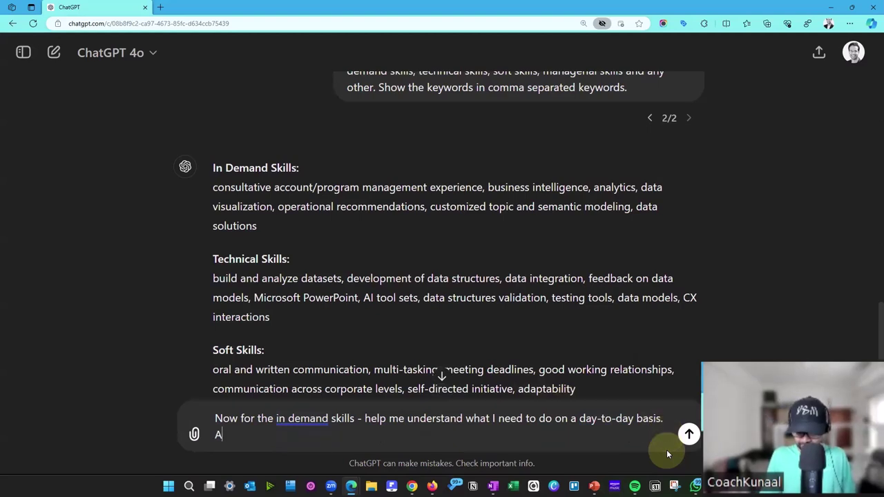
{"action": "type", "text": "dn what my "}
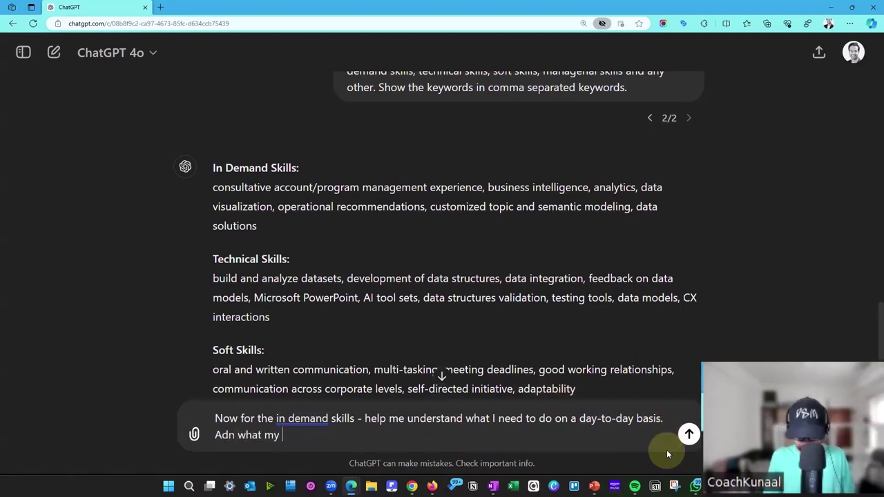
{"action": "type", "text": "stakehodlers"}
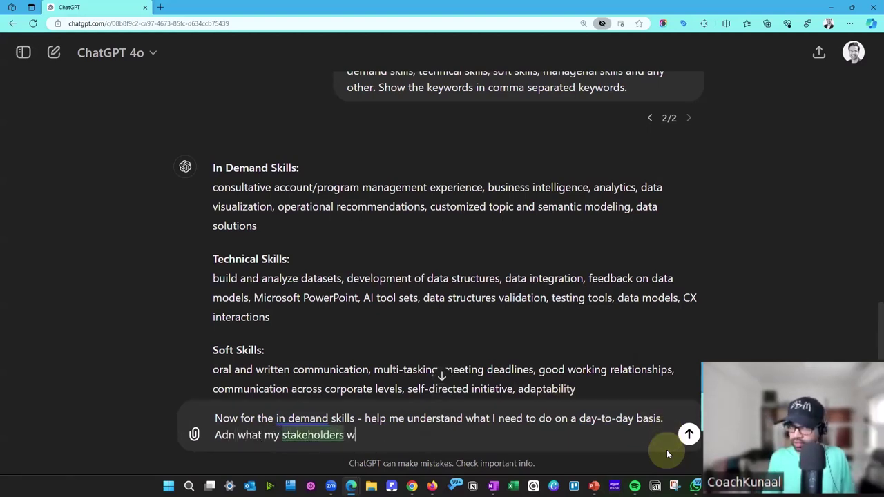
{"action": "type", "text": "ould find "}
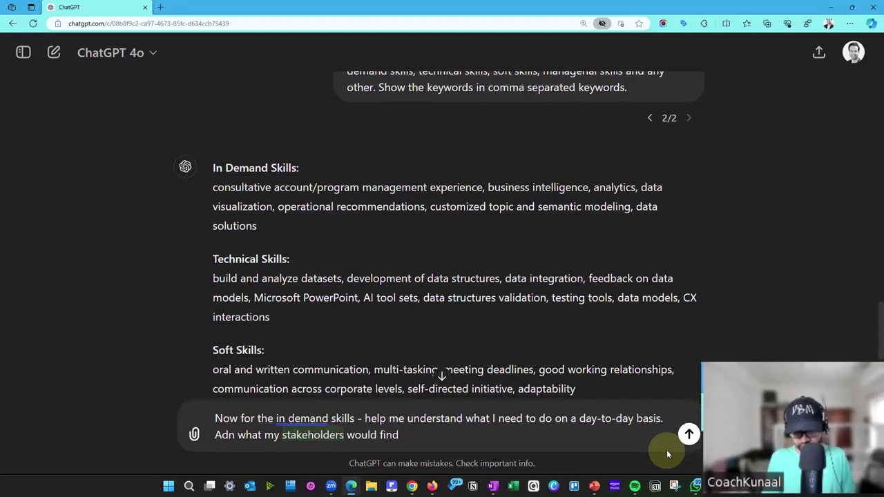
{"action": "type", "text": "it "}
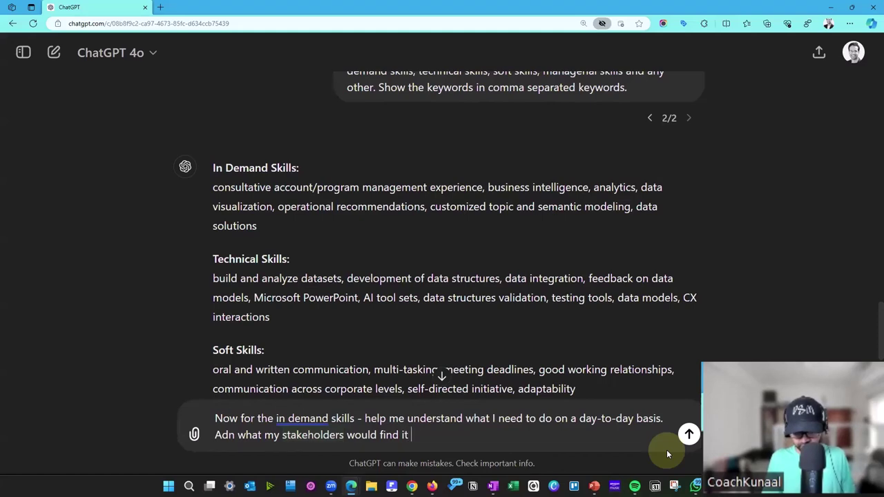
{"action": "type", "text": "extreme"}
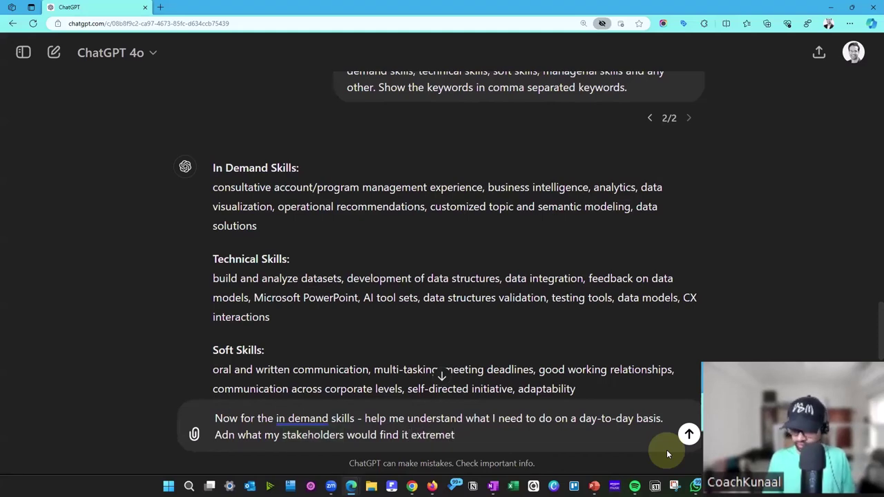
{"action": "type", "text": "ly valiu"}
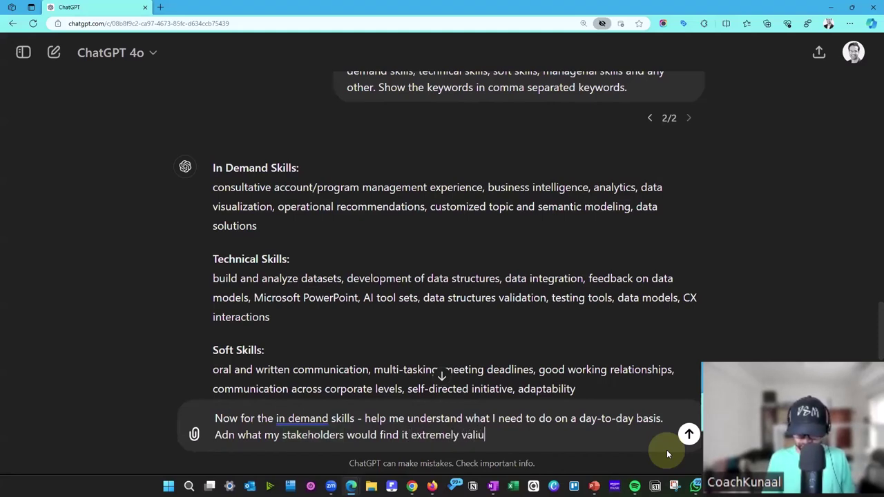
{"action": "type", "text": "able."}
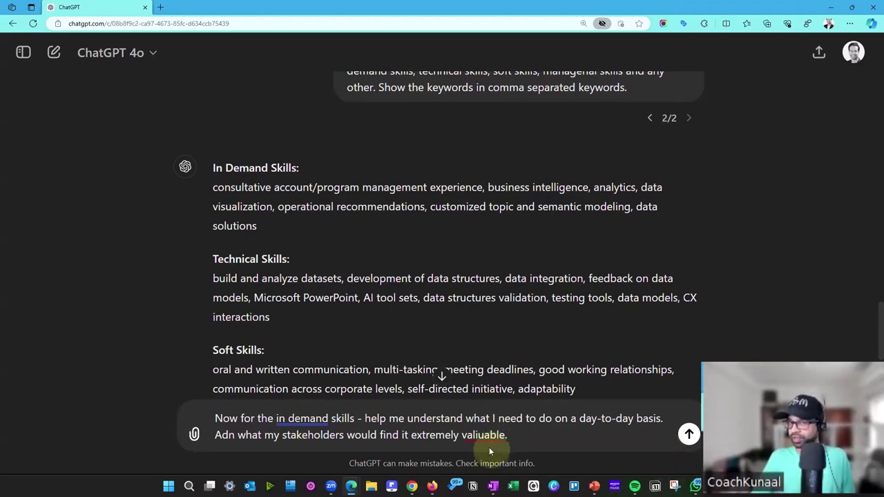
{"action": "right_click", "coordinate": [491, 436]}
{"action": "left_click", "coordinate": [476, 435]}
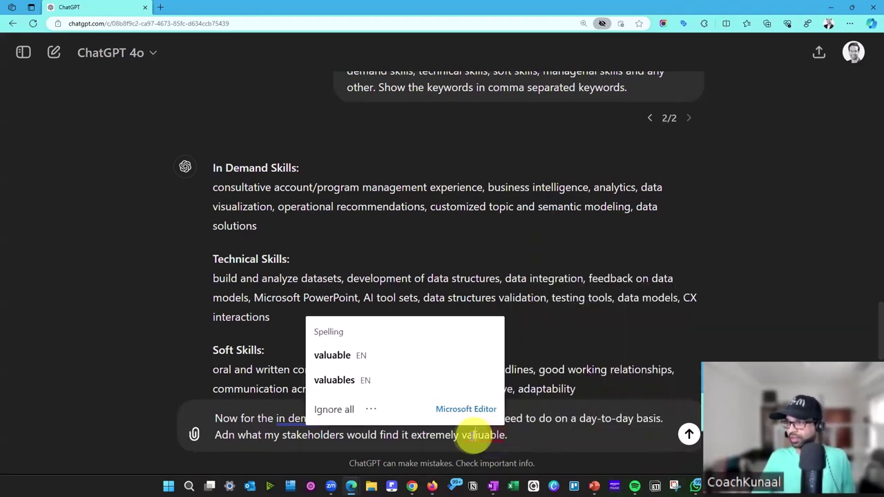
{"action": "left_click", "coordinate": [394, 356]}
{"action": "right_click", "coordinate": [290, 422]}
{"action": "left_click", "coordinate": [291, 421]}
{"action": "left_click", "coordinate": [296, 359]}
{"action": "left_click_drag", "start_coordinate": [520, 435], "coordinate": [175, 422]}
{"action": "key", "text": "ctrl+c"}
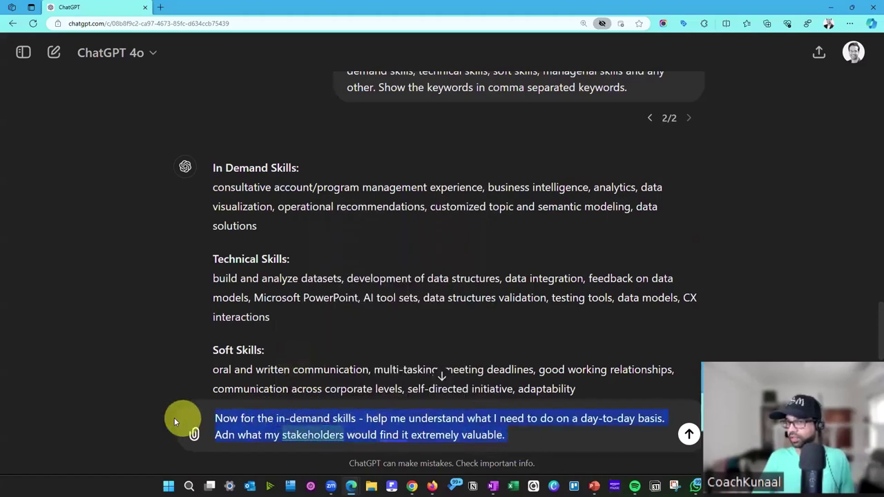
{"action": "left_click", "coordinate": [391, 435]}
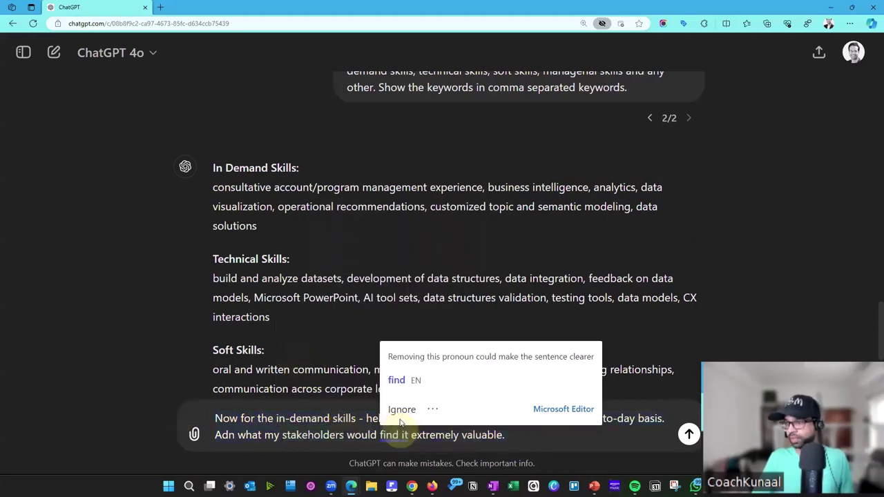
{"action": "left_click", "coordinate": [396, 379]}
{"action": "left_click_drag", "start_coordinate": [503, 435], "coordinate": [199, 415]}
{"action": "left_click", "coordinate": [283, 421]}
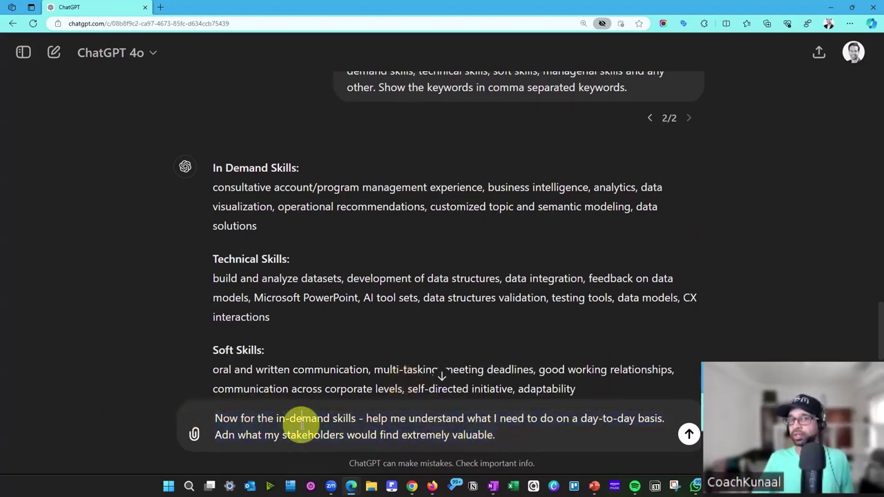
Send the in-demand skills prompt and review the daily tasks and stakeholder value reply, zoomed out.
{"action": "key", "text": "Return"}
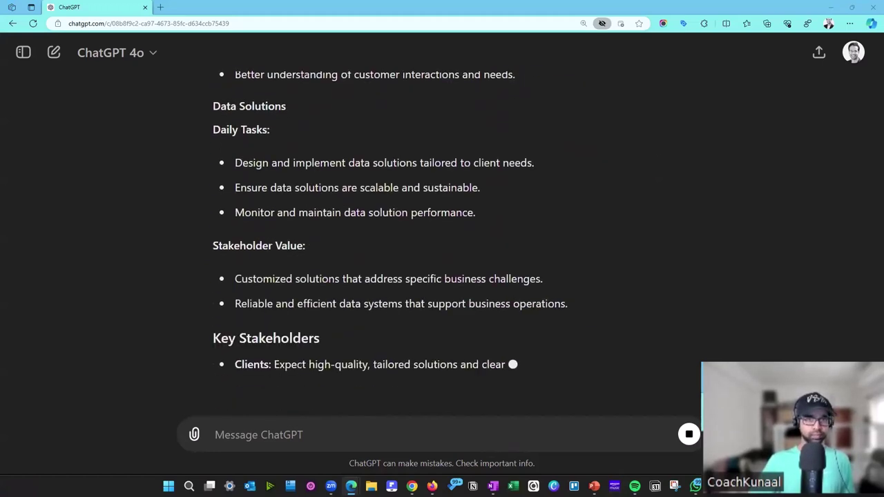
{"action": "key", "text": "ctrl+v"}
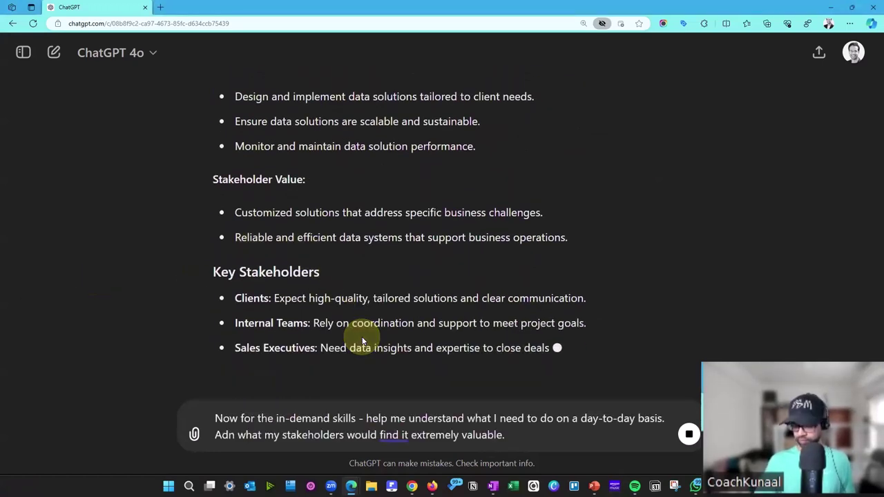
{"action": "key", "text": "ctrl+minus"}
{"action": "scroll", "coordinate": [362, 339], "scroll_direction": "up", "scroll_amount": 3}
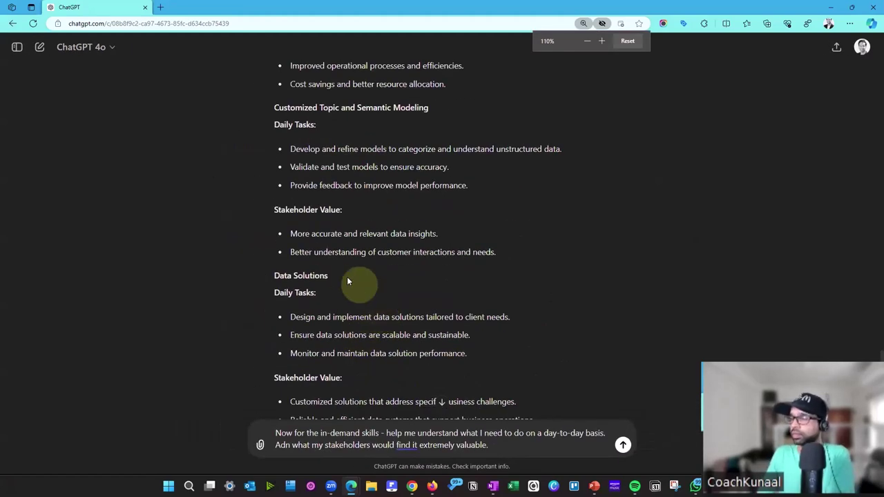
{"action": "scroll", "coordinate": [348, 281], "scroll_direction": "up", "scroll_amount": 5}
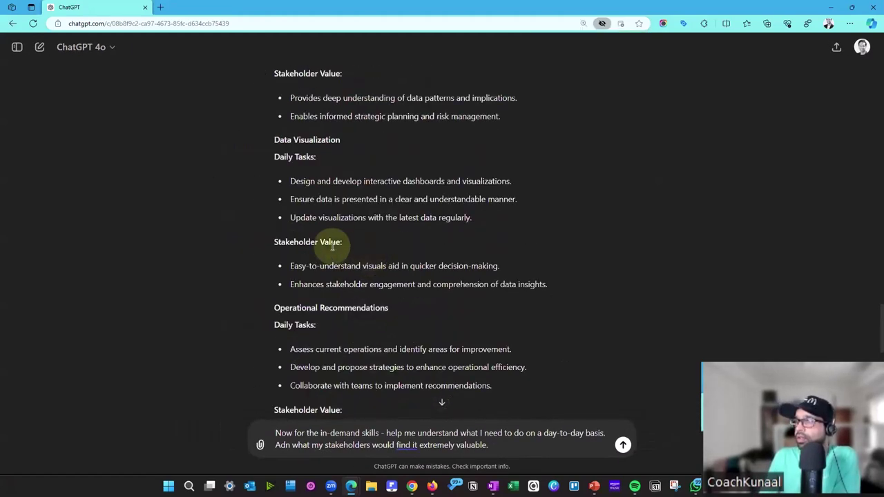
{"action": "scroll", "coordinate": [335, 249], "scroll_direction": "up", "scroll_amount": 8}
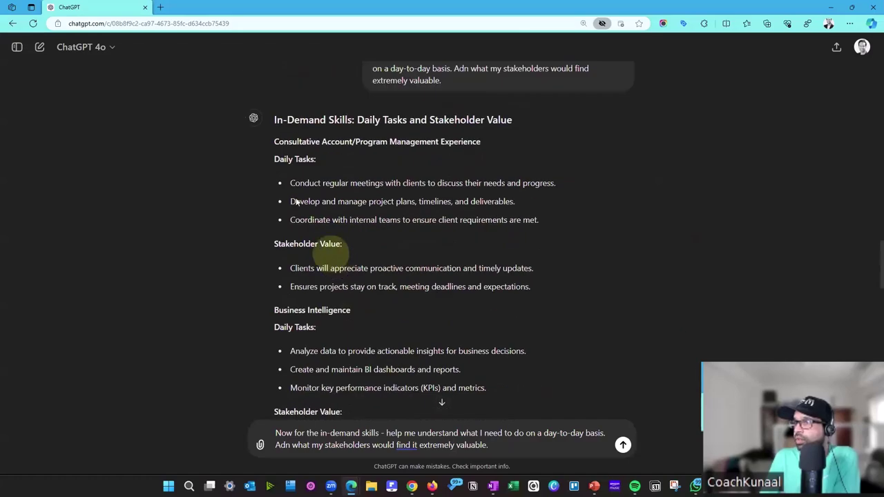
{"action": "scroll", "coordinate": [306, 282], "scroll_direction": "down", "scroll_amount": 15}
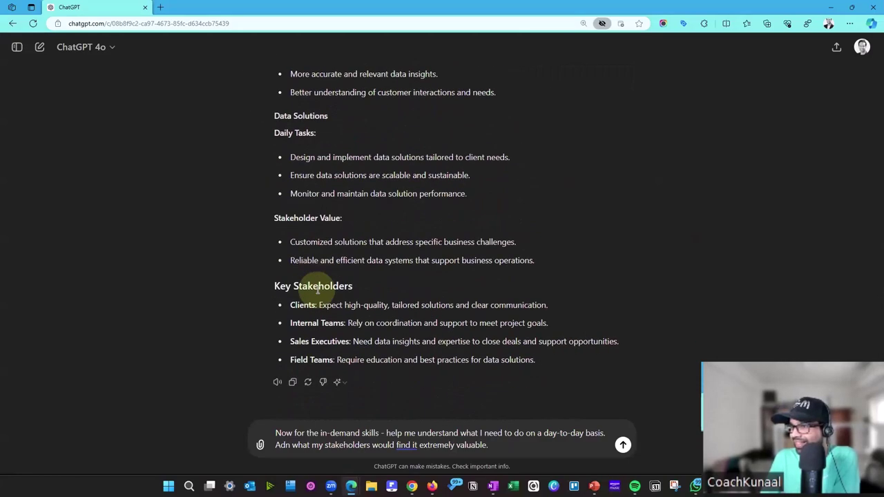
{"action": "scroll", "coordinate": [317, 290], "scroll_direction": "up", "scroll_amount": 15}
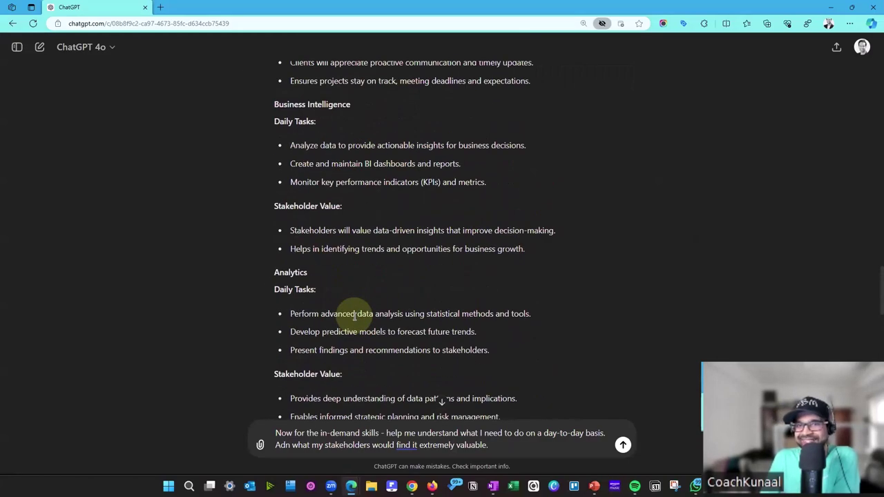
{"action": "scroll", "coordinate": [354, 317], "scroll_direction": "up", "scroll_amount": 2}
{"action": "scroll", "coordinate": [326, 256], "scroll_direction": "down", "scroll_amount": 2}
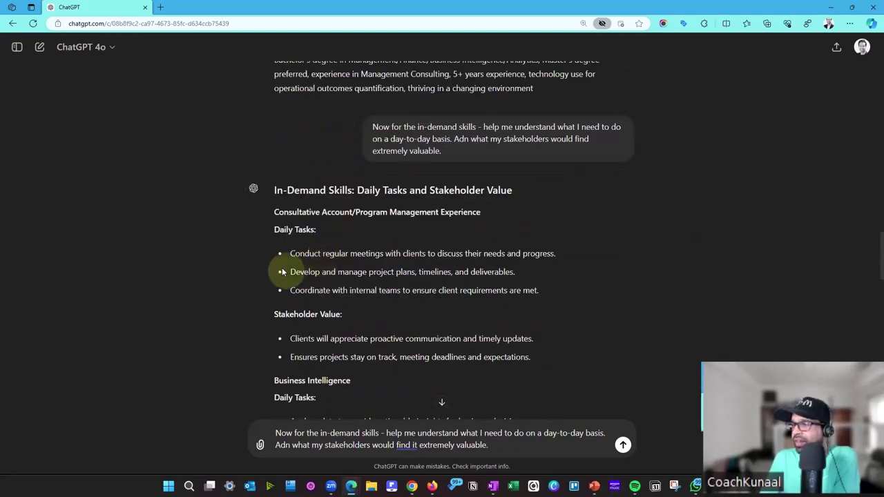
{"action": "left_click_drag", "start_coordinate": [293, 215], "coordinate": [421, 214]}
{"action": "scroll", "coordinate": [402, 265], "scroll_direction": "up", "scroll_amount": 3}
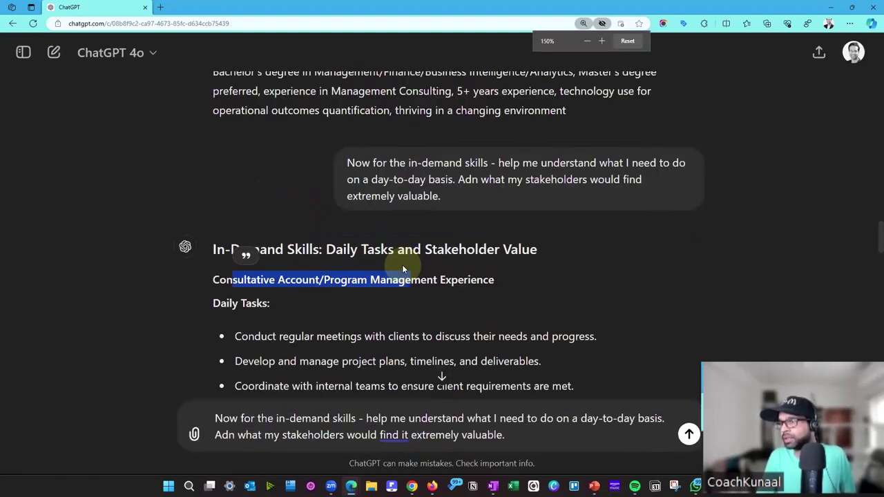
{"action": "scroll", "coordinate": [402, 264], "scroll_direction": "down", "scroll_amount": 2}
{"action": "left_click_drag", "start_coordinate": [261, 198], "coordinate": [583, 200]}
{"action": "left_click_drag", "start_coordinate": [262, 223], "coordinate": [532, 223]}
{"action": "left_click_drag", "start_coordinate": [280, 248], "coordinate": [221, 199]}
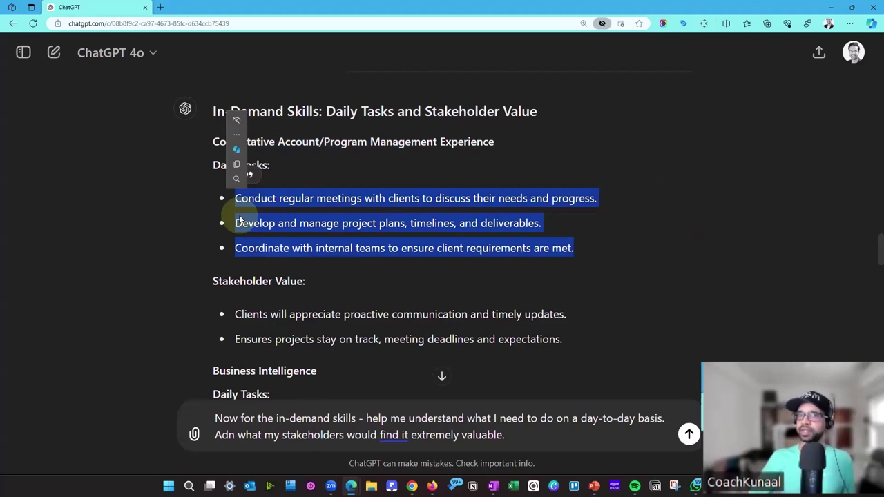
{"action": "left_click", "coordinate": [310, 199]}
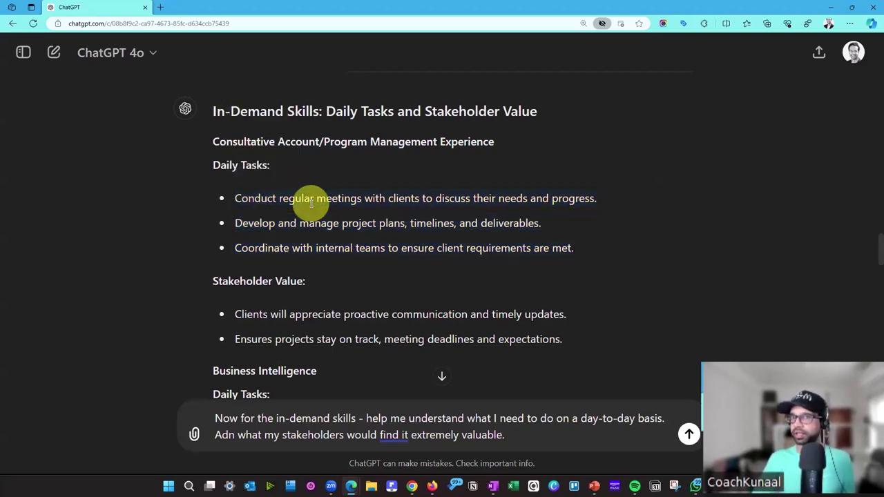
{"action": "left_click_drag", "start_coordinate": [314, 199], "coordinate": [536, 239]}
{"action": "left_click", "coordinate": [456, 258]}
{"action": "scroll", "coordinate": [347, 258], "scroll_direction": "down", "scroll_amount": 1}
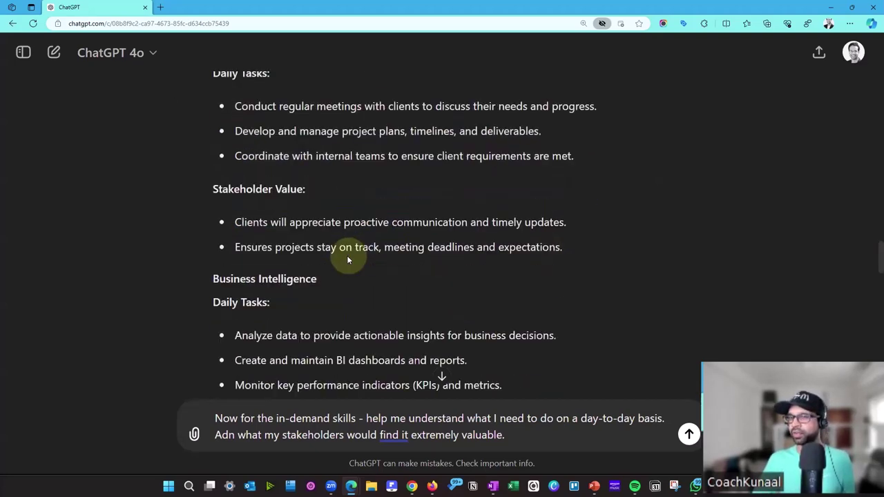
{"action": "left_click_drag", "start_coordinate": [253, 188], "coordinate": [290, 189]}
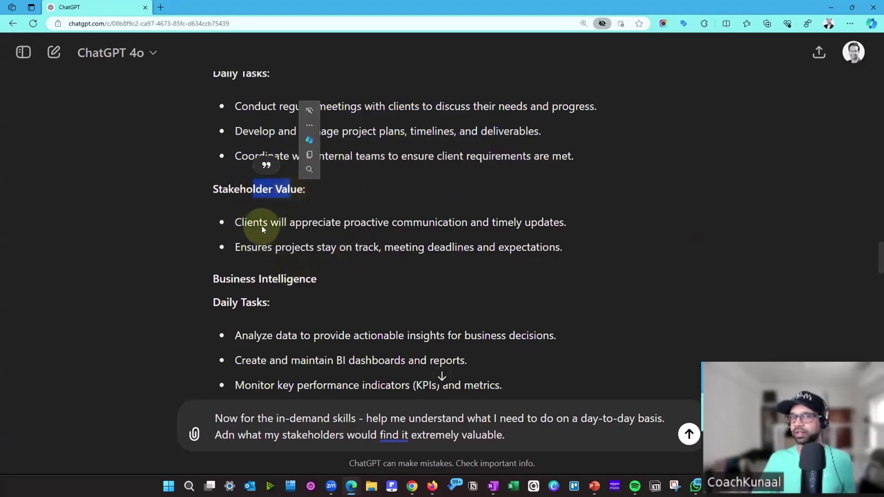
{"action": "left_click_drag", "start_coordinate": [263, 230], "coordinate": [533, 221]}
{"action": "left_click", "coordinate": [504, 223]}
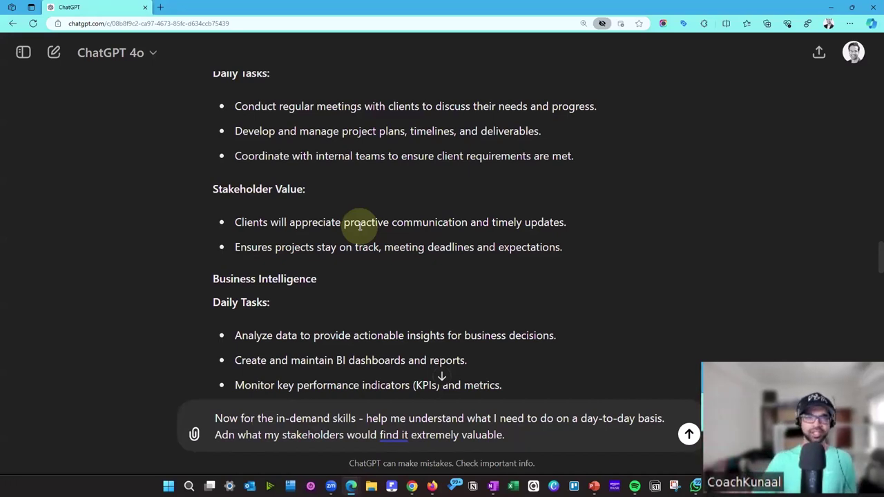
{"action": "triple_click", "coordinate": [262, 433]}
Delete the old in-demand skills prompt from the message box.
{"action": "key", "text": "BackSpace"}
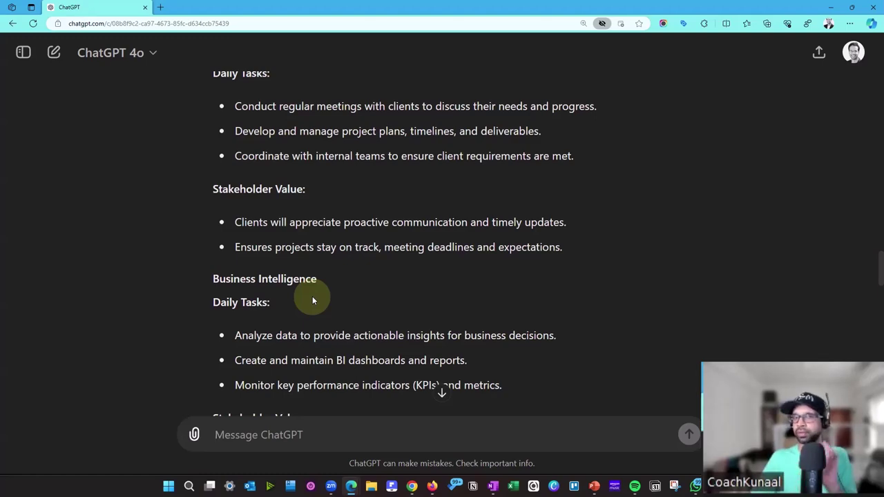
Scroll to the Business Intelligence daily tasks and stakeholder value, then the Analytics section.
{"action": "scroll", "coordinate": [312, 297], "scroll_direction": "down", "scroll_amount": 3}
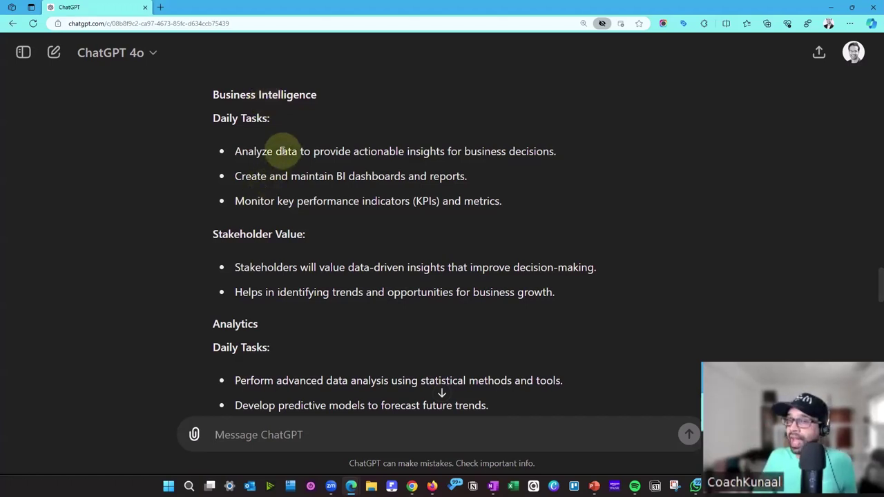
{"action": "left_click_drag", "start_coordinate": [282, 152], "coordinate": [532, 153]}
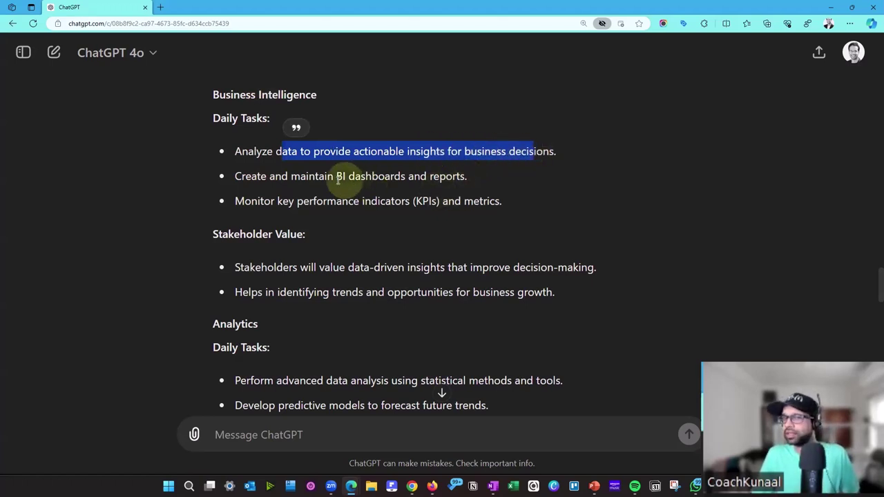
{"action": "left_click_drag", "start_coordinate": [301, 176], "coordinate": [441, 177]}
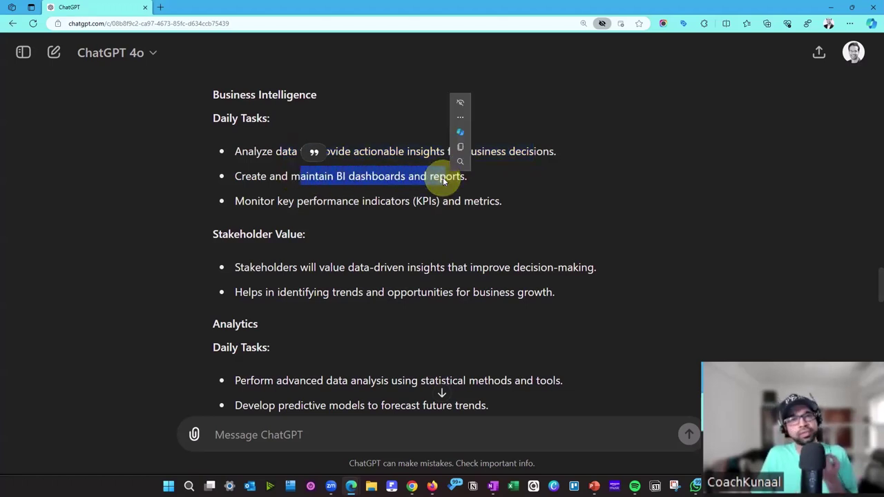
{"action": "left_click", "coordinate": [260, 202]}
{"action": "left_click_drag", "start_coordinate": [260, 202], "coordinate": [235, 150]}
{"action": "left_click", "coordinate": [481, 206]}
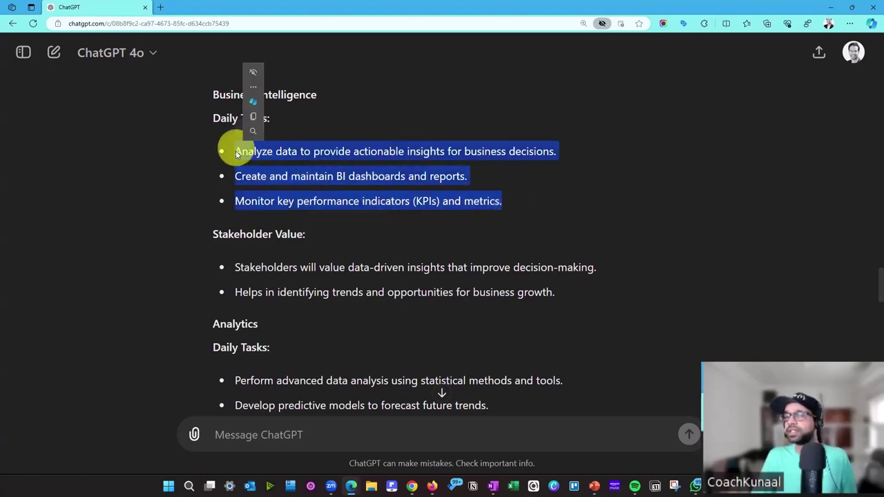
{"action": "left_click", "coordinate": [256, 184]}
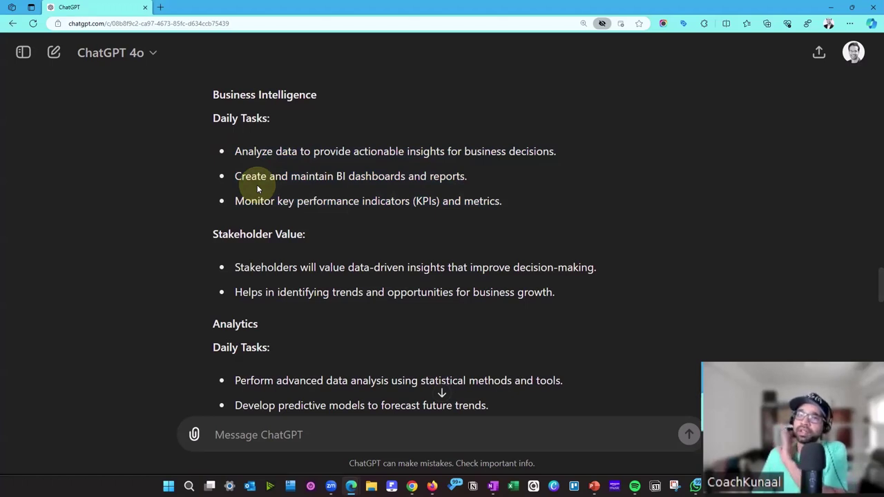
{"action": "left_click_drag", "start_coordinate": [528, 199], "coordinate": [240, 146]}
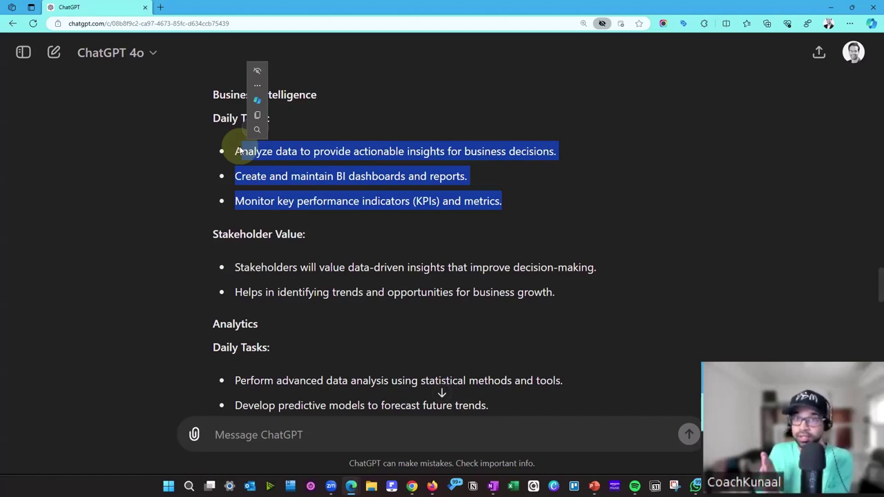
{"action": "left_click", "coordinate": [376, 212]}
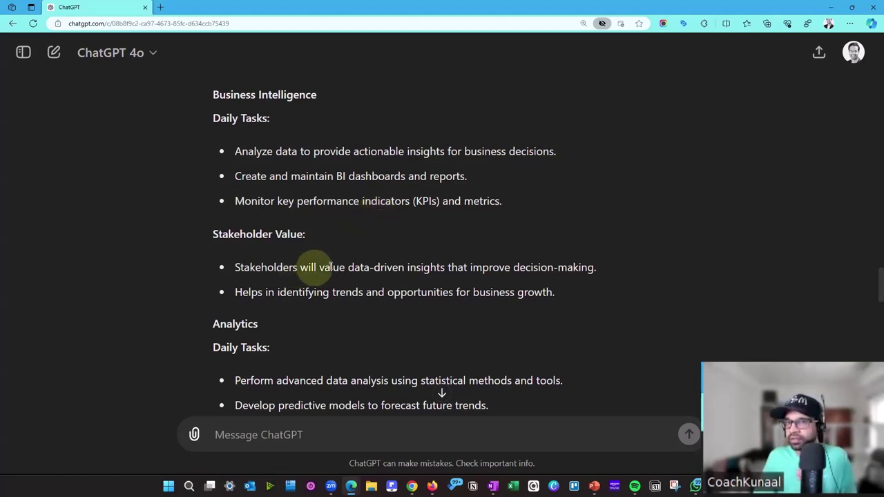
{"action": "left_click_drag", "start_coordinate": [445, 268], "coordinate": [556, 269]}
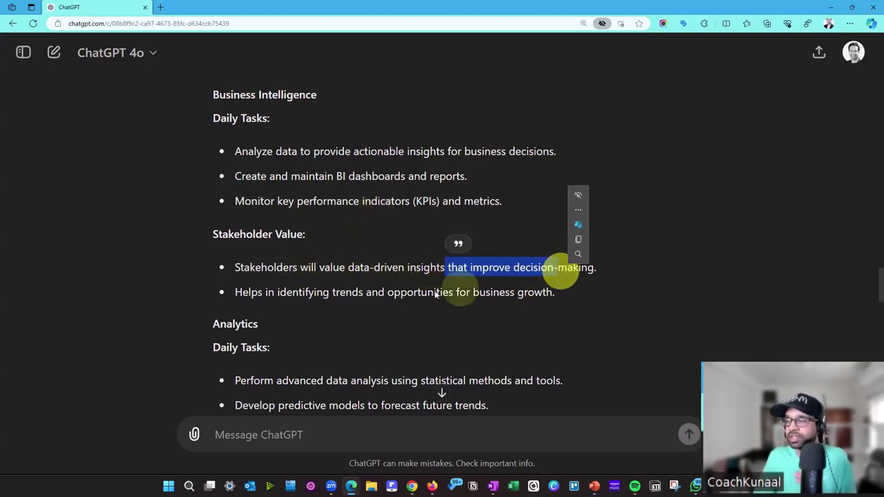
{"action": "left_click_drag", "start_coordinate": [265, 293], "coordinate": [203, 123]}
{"action": "left_click", "coordinate": [540, 292]}
{"action": "left_click", "coordinate": [282, 176]}
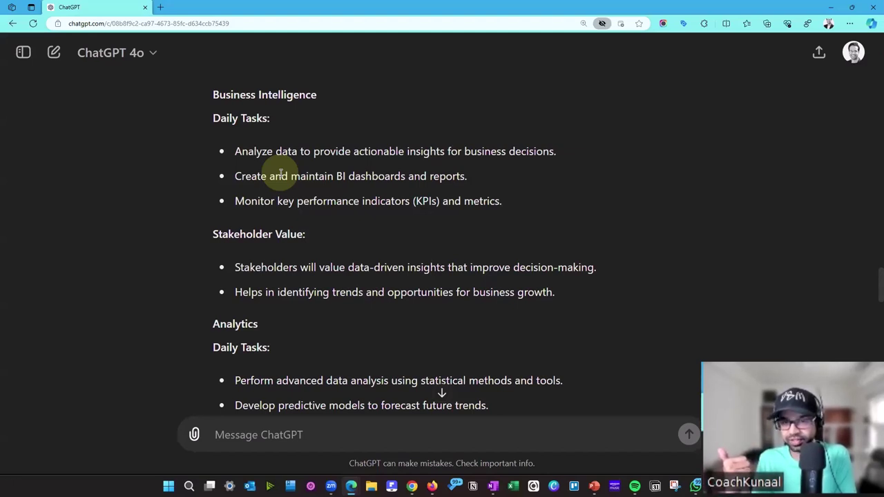
{"action": "scroll", "coordinate": [253, 282], "scroll_direction": "down", "scroll_amount": 2}
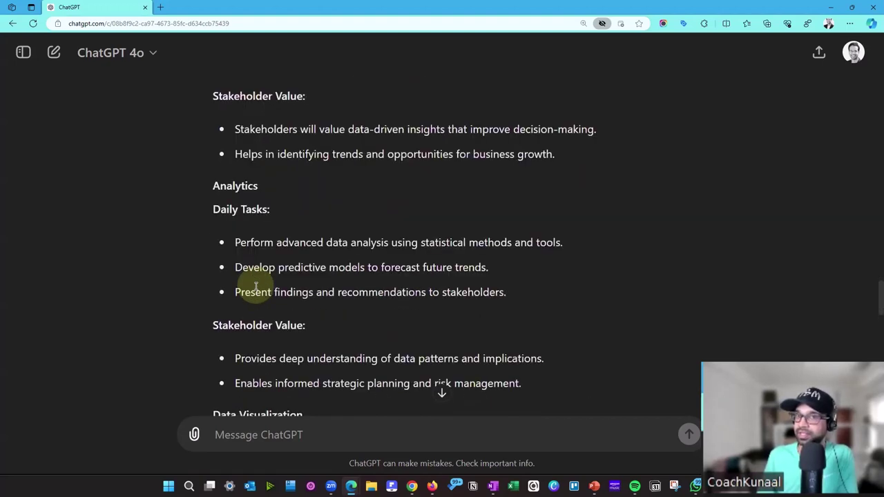
{"action": "scroll", "coordinate": [263, 223], "scroll_direction": "down", "scroll_amount": 1}
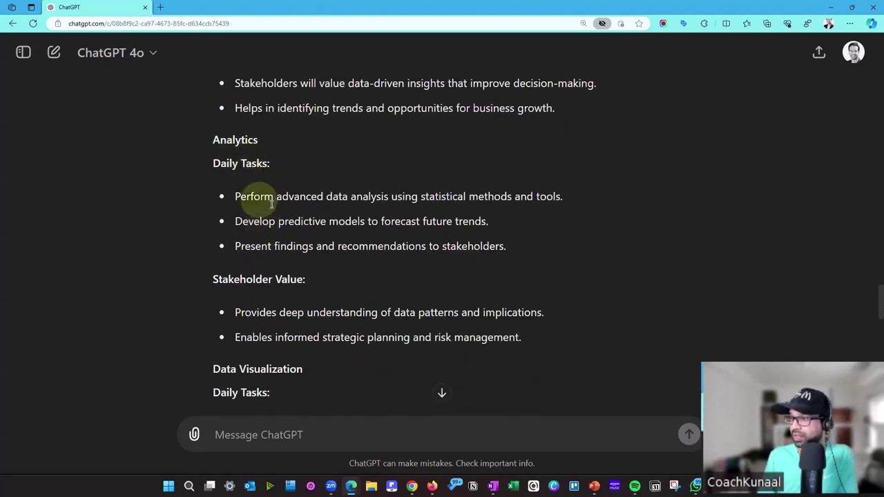
{"action": "left_click_drag", "start_coordinate": [250, 196], "coordinate": [473, 268]}
{"action": "scroll", "coordinate": [276, 228], "scroll_direction": "down", "scroll_amount": 2}
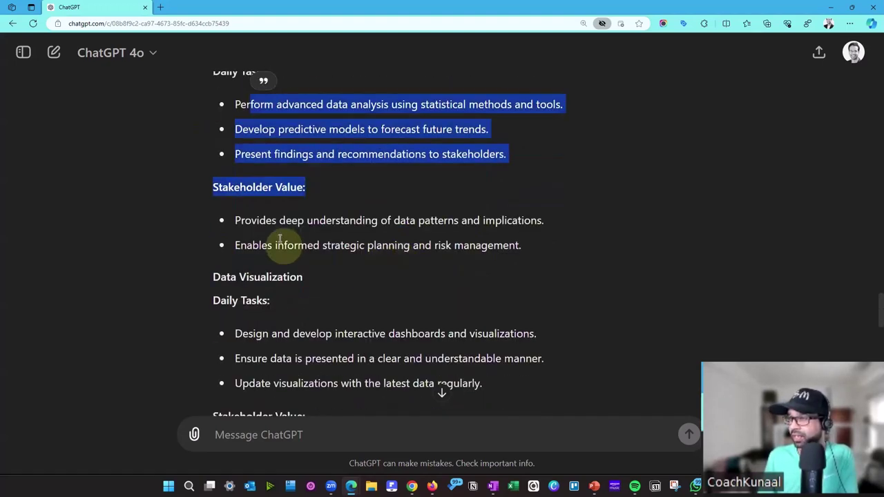
{"action": "left_click_drag", "start_coordinate": [265, 219], "coordinate": [373, 246]}
{"action": "scroll", "coordinate": [374, 247], "scroll_direction": "down", "scroll_amount": 2}
{"action": "scroll", "coordinate": [275, 248], "scroll_direction": "down", "scroll_amount": 4}
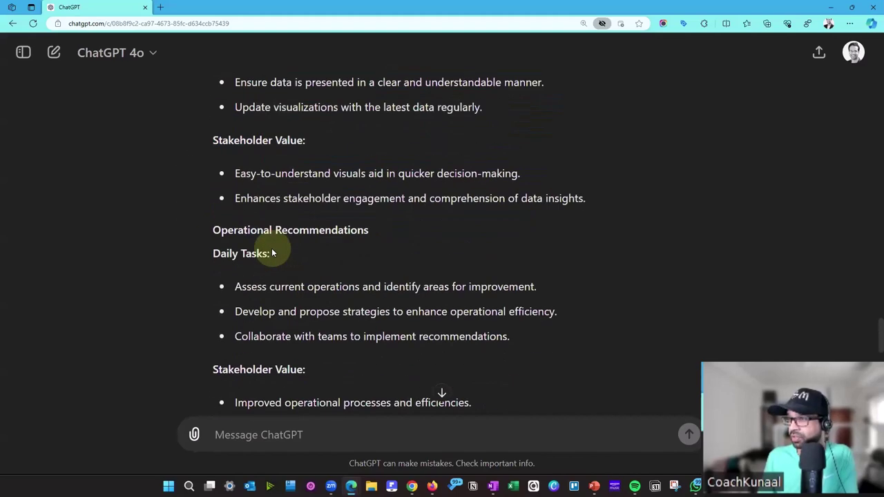
{"action": "scroll", "coordinate": [259, 232], "scroll_direction": "down", "scroll_amount": 1}
{"action": "scroll", "coordinate": [256, 233], "scroll_direction": "down", "scroll_amount": 1}
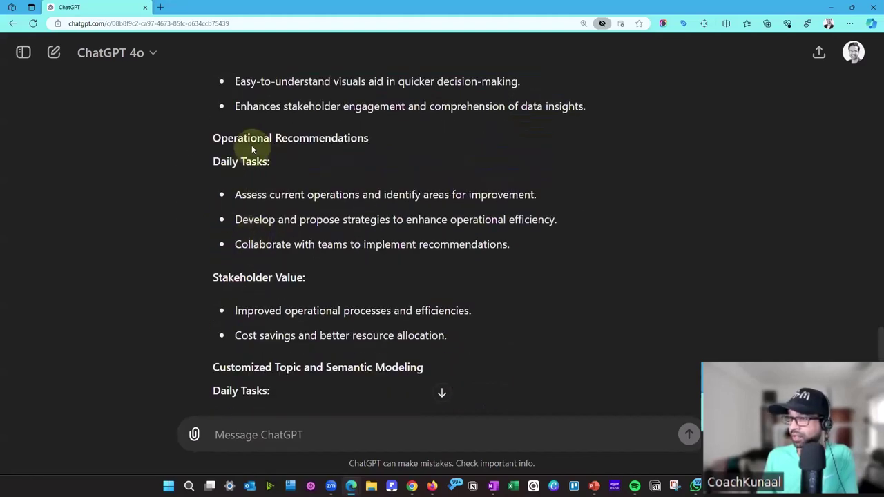
{"action": "left_click_drag", "start_coordinate": [250, 138], "coordinate": [555, 200]}
{"action": "scroll", "coordinate": [406, 264], "scroll_direction": "down", "scroll_amount": 1}
{"action": "left_click_drag", "start_coordinate": [264, 265], "coordinate": [420, 265]}
{"action": "left_click_drag", "start_coordinate": [260, 289], "coordinate": [197, 88]}
{"action": "left_click", "coordinate": [468, 292]}
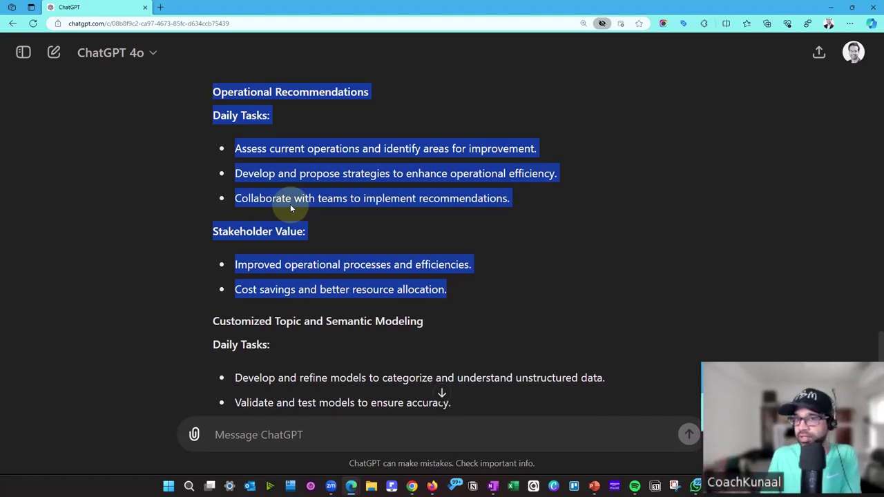
{"action": "scroll", "coordinate": [290, 204], "scroll_direction": "down", "scroll_amount": 3}
{"action": "left_click_drag", "start_coordinate": [242, 137], "coordinate": [507, 138]}
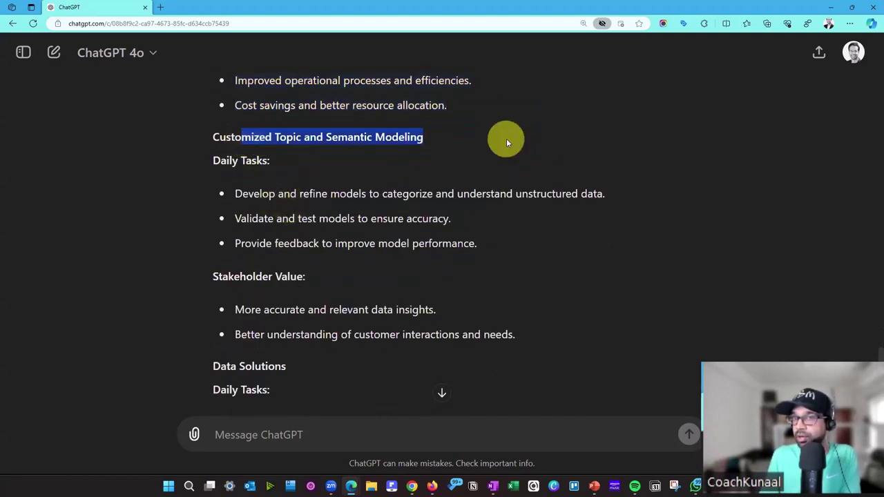
{"action": "scroll", "coordinate": [290, 221], "scroll_direction": "down", "scroll_amount": 2}
{"action": "scroll", "coordinate": [351, 250], "scroll_direction": "down", "scroll_amount": 2}
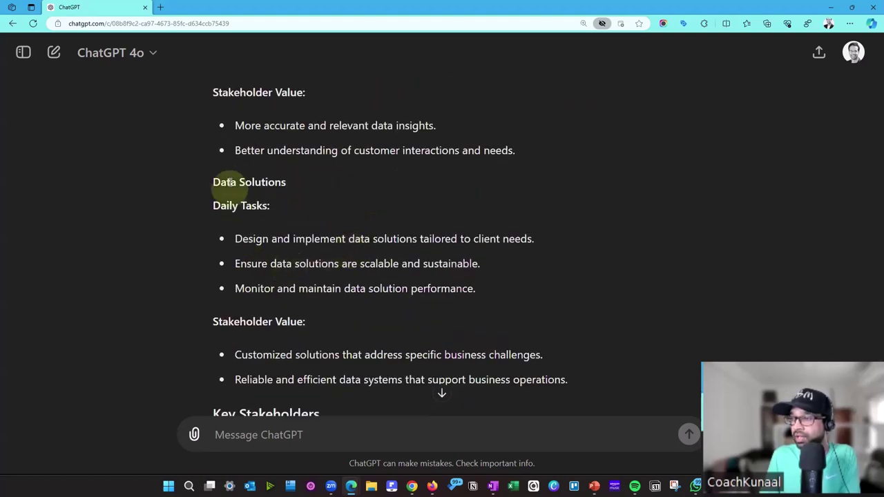
{"action": "scroll", "coordinate": [350, 263], "scroll_direction": "down", "scroll_amount": 3}
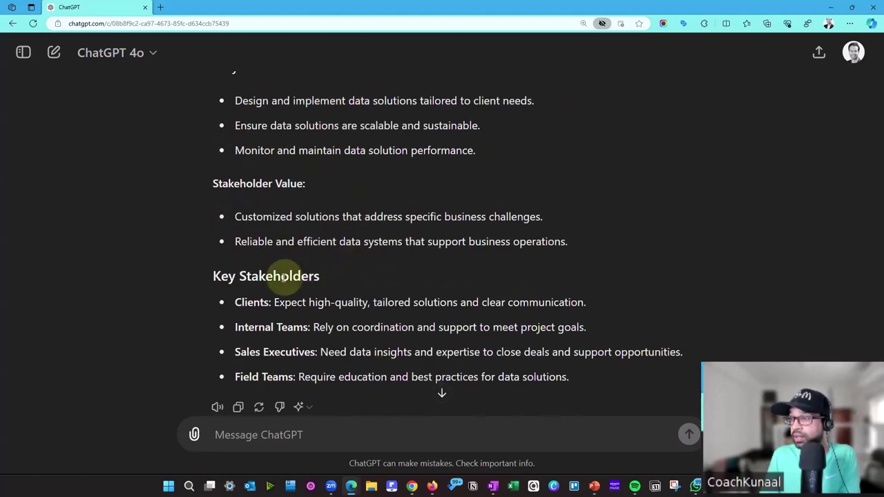
{"action": "scroll", "coordinate": [286, 276], "scroll_direction": "down", "scroll_amount": 1}
{"action": "left_click_drag", "start_coordinate": [252, 261], "coordinate": [596, 257]}
{"action": "left_click", "coordinate": [250, 331]}
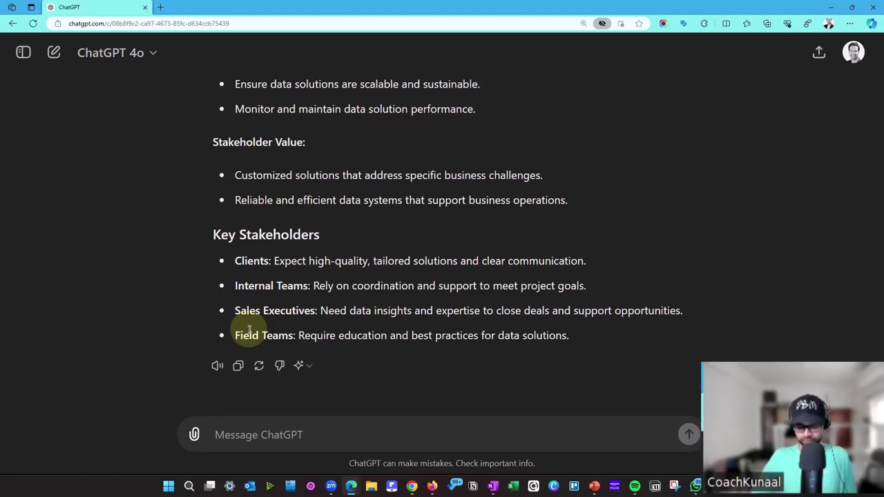
Send the prompt 'now for each skill, make up a story to show that I have done this work. keep it short and crisp.'.
{"action": "left_click", "coordinate": [258, 444]}
{"action": "type", "text": "now for each "}
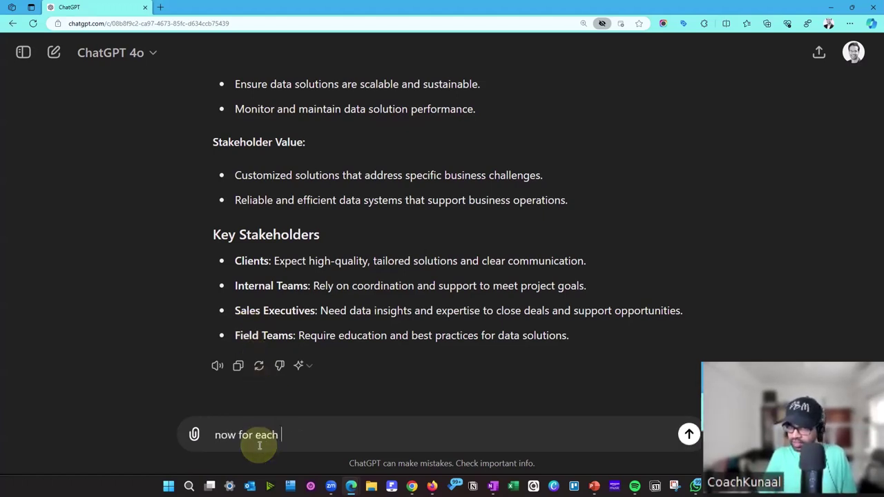
{"action": "type", "text": "skill, "}
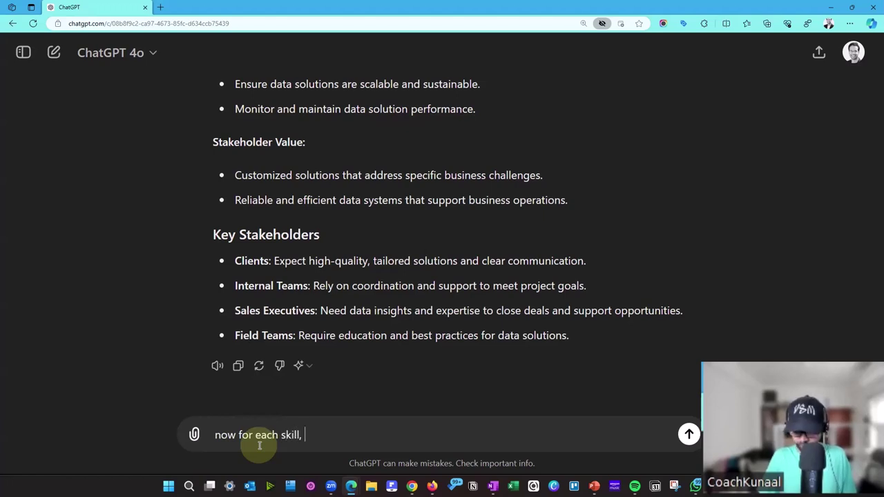
{"action": "type", "text": "make up a "}
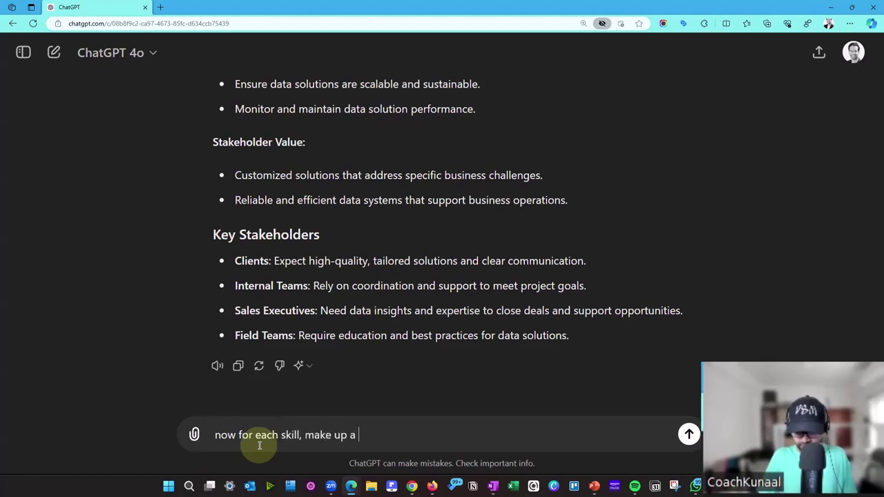
{"action": "type", "text": "story to "}
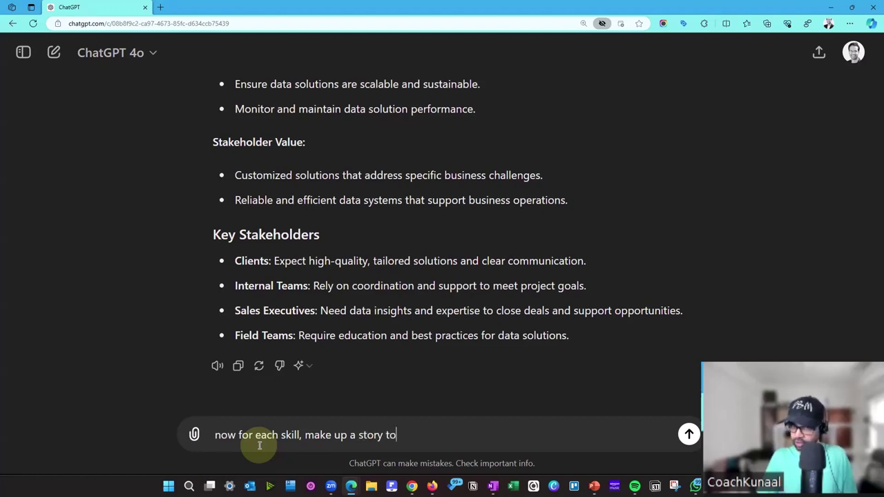
{"action": "type", "text": "show that I "}
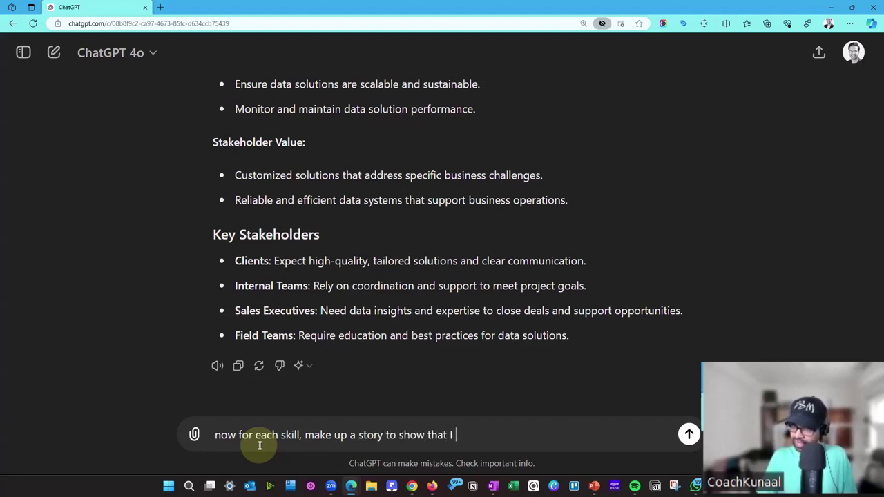
{"action": "type", "text": "have done this work"}
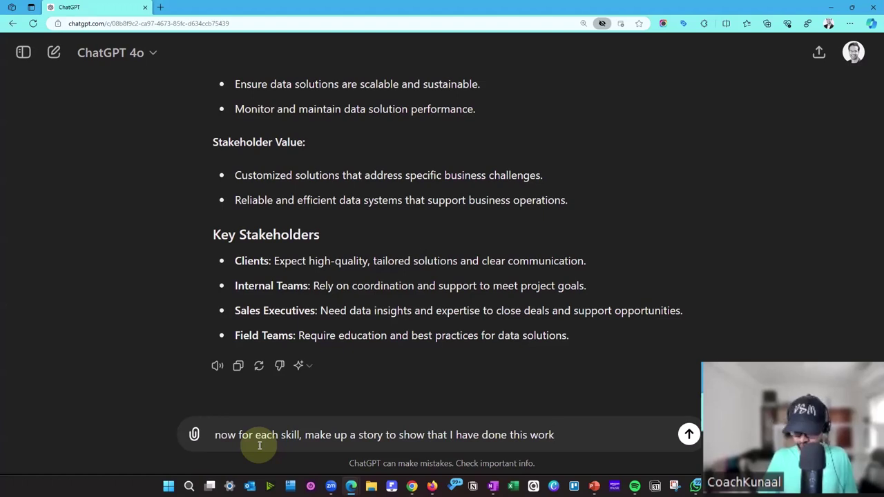
{"action": "type", "text": ". keep ot short"}
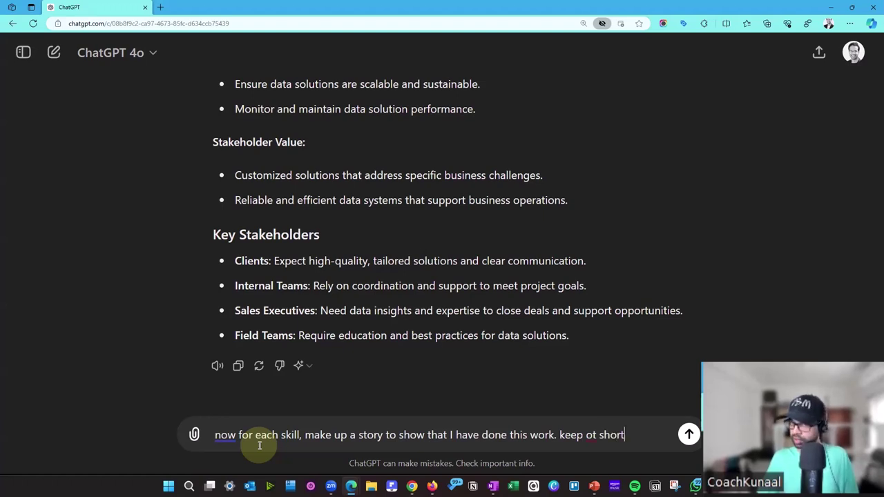
{"action": "key", "text": "BackSpace"}
{"action": "key", "text": "BackSpace"}
{"action": "key", "text": "BackSpace"}
{"action": "key", "text": "BackSpace"}
{"action": "key", "text": "BackSpace"}
{"action": "key", "text": "BackSpace"}
{"action": "key", "text": "BackSpace"}
{"action": "key", "text": "BackSpace"}
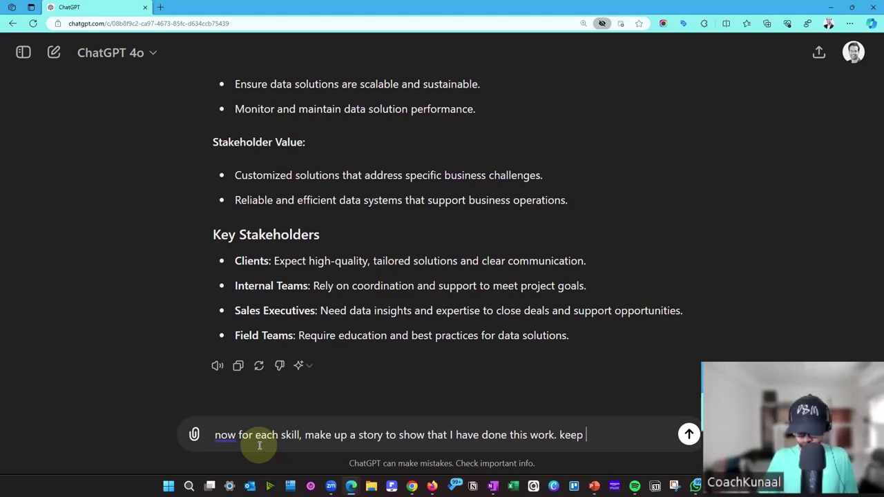
{"action": "type", "text": "it sjo"}
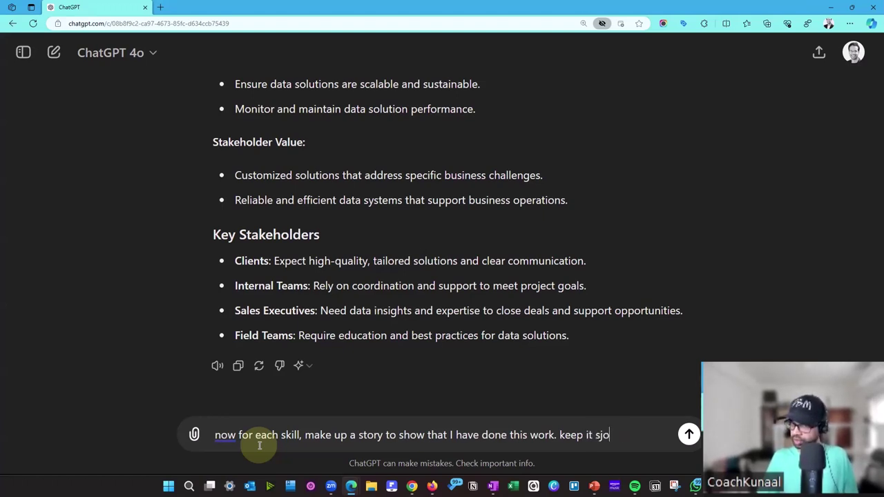
{"action": "key", "text": "BackSpace"}
{"action": "key", "text": "BackSpace"}
{"action": "type", "text": "hort and "}
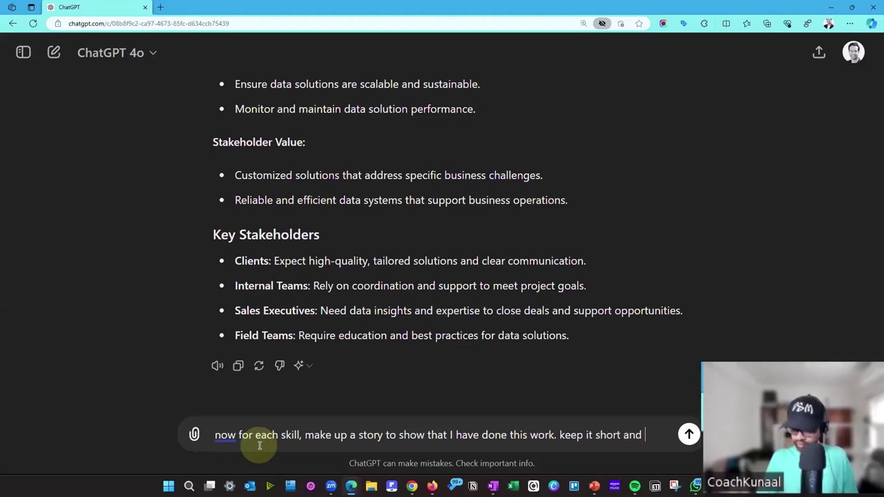
{"action": "type", "text": "crips"}
{"action": "key", "text": "BackSpace"}
{"action": "key", "text": "BackSpace"}
{"action": "type", "text": "sp."}
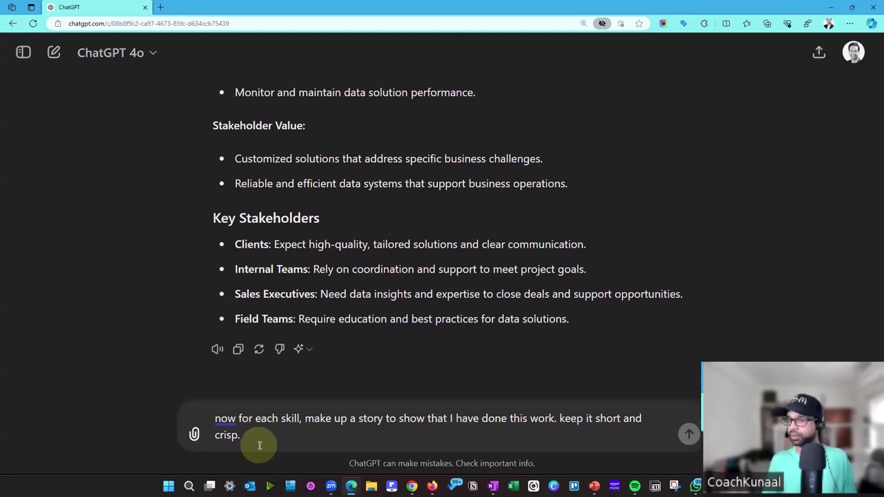
{"action": "key", "text": "Return"}
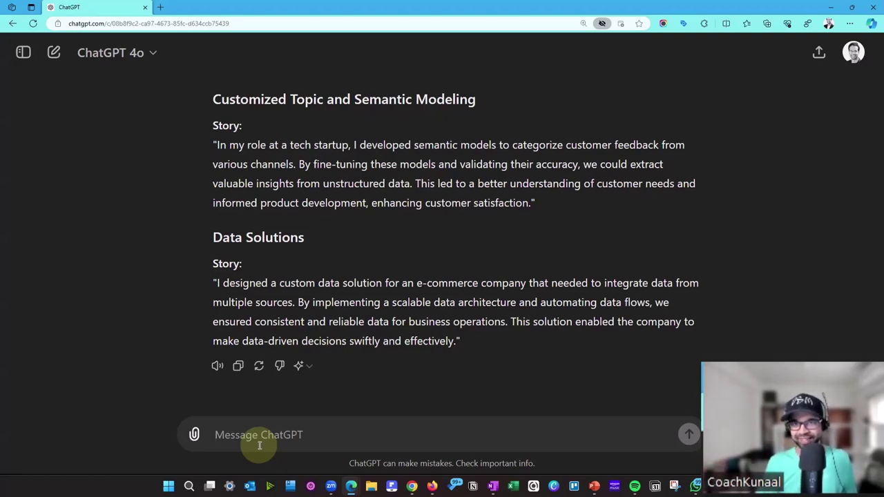
Review the stories, highlighting the consultative story's client reaction and long-term partnership outcome.
{"action": "scroll", "coordinate": [352, 286], "scroll_direction": "up", "scroll_amount": 10}
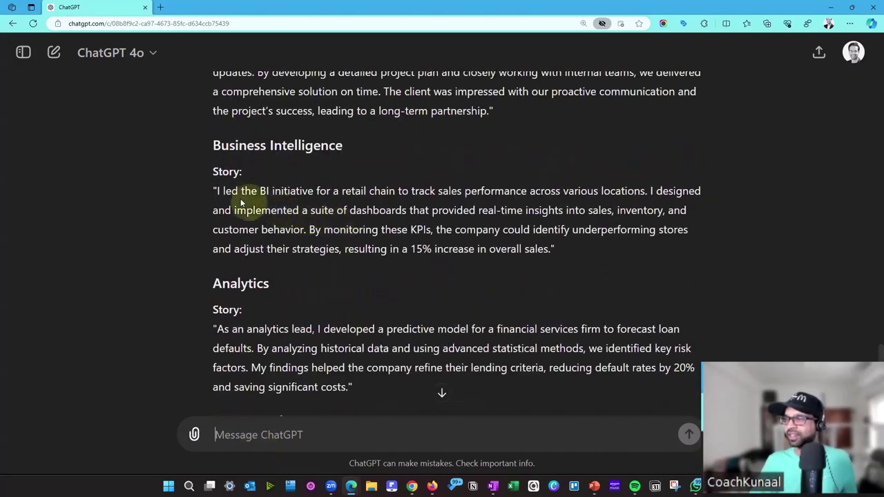
{"action": "scroll", "coordinate": [241, 203], "scroll_direction": "up", "scroll_amount": 4}
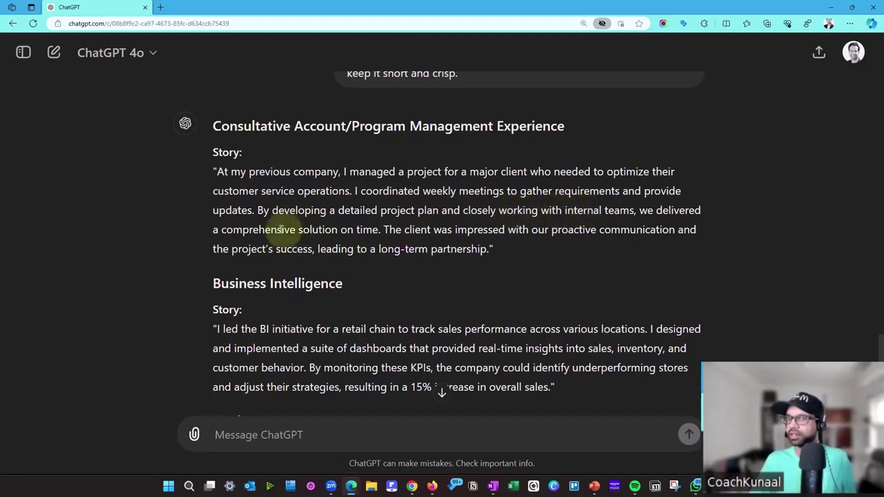
{"action": "left_click_drag", "start_coordinate": [271, 230], "coordinate": [338, 231]}
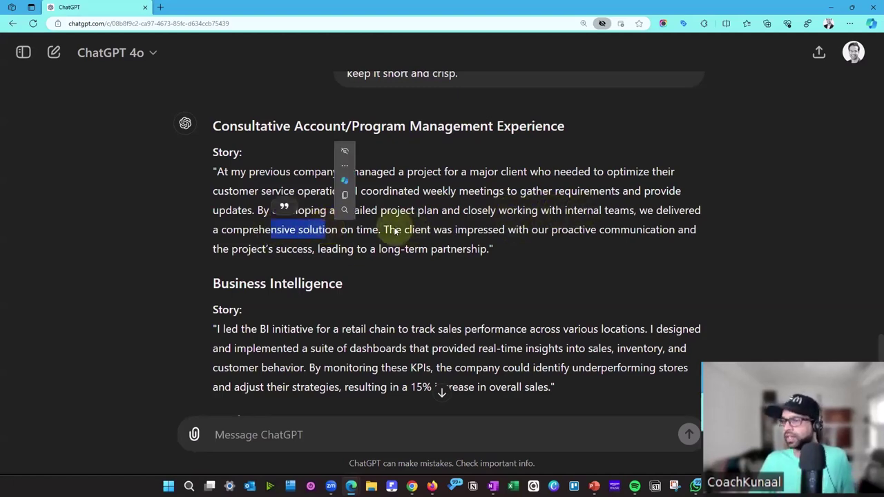
{"action": "left_click_drag", "start_coordinate": [395, 231], "coordinate": [559, 236]}
{"action": "left_click_drag", "start_coordinate": [629, 232], "coordinate": [675, 232]}
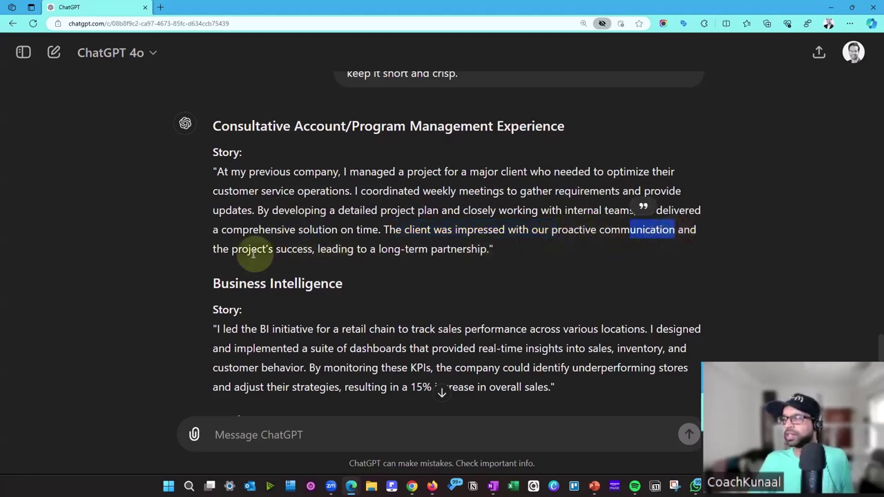
{"action": "left_click_drag", "start_coordinate": [278, 252], "coordinate": [473, 250]}
{"action": "left_click", "coordinate": [391, 306]}
{"action": "scroll", "coordinate": [390, 306], "scroll_direction": "down", "scroll_amount": 10}
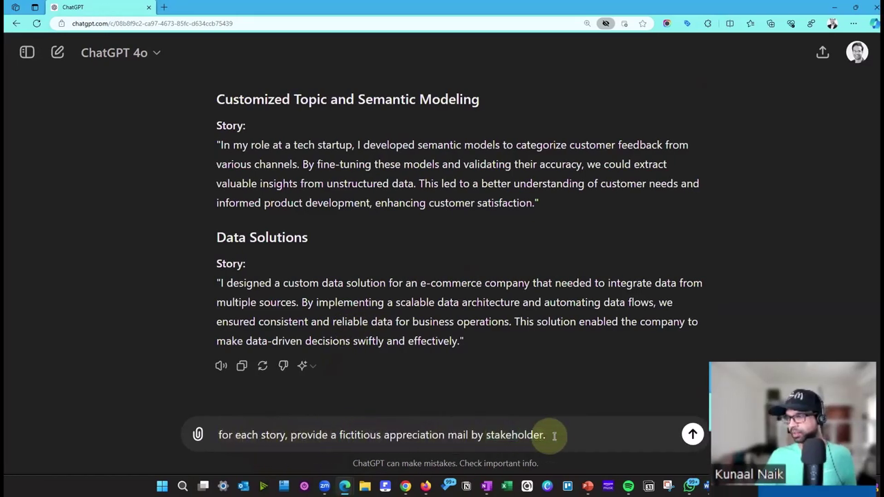
Send the appreciation-mail request, skim the generated mails, and return to the Word prep document.
{"action": "left_click", "coordinate": [693, 434]}
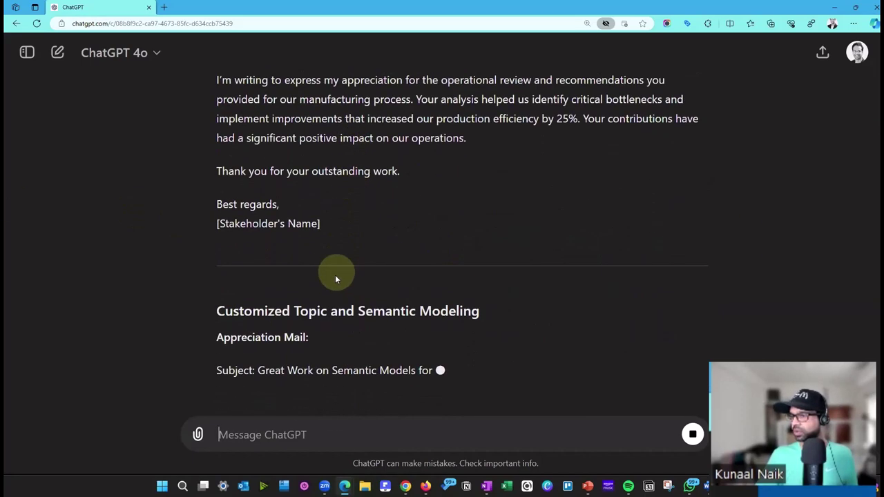
{"action": "scroll", "coordinate": [373, 290], "scroll_direction": "up", "scroll_amount": 10}
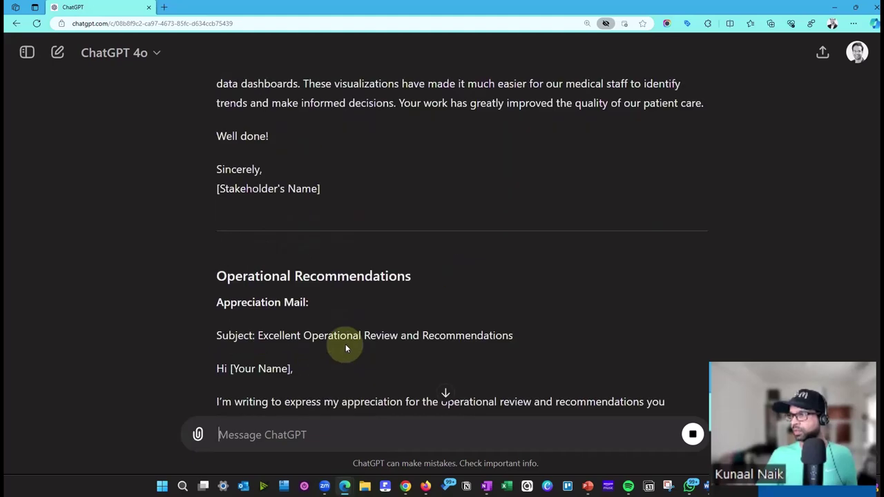
{"action": "left_click", "coordinate": [705, 487]}
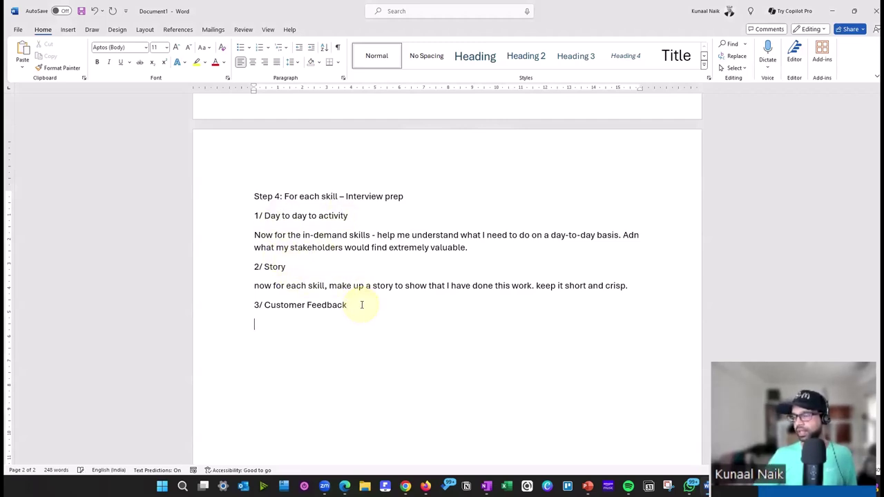
Copy the appreciation-mail prompt from ChatGPT into Word under '3/ Customer Feedback'.
{"action": "key", "text": "alt+Tab"}
{"action": "scroll", "coordinate": [361, 303], "scroll_direction": "up", "scroll_amount": 15}
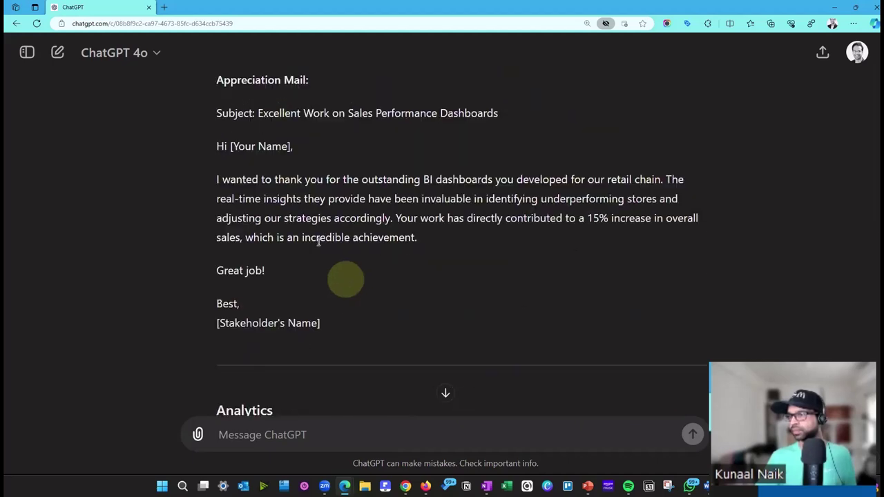
{"action": "scroll", "coordinate": [312, 235], "scroll_direction": "up", "scroll_amount": 10}
{"action": "mouse_move", "coordinate": [362, 196]}
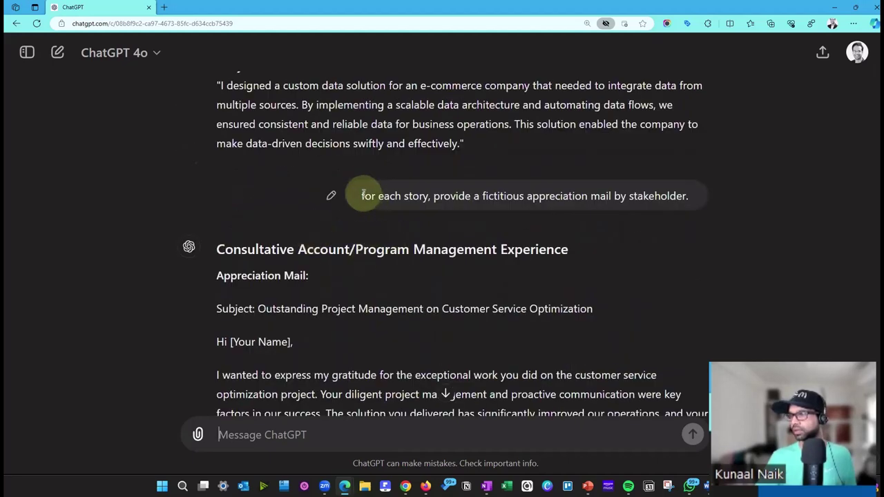
{"action": "mouse_move", "coordinate": [363, 195]}
{"action": "left_mouse_down"}
{"action": "mouse_move", "coordinate": [686, 196]}
{"action": "mouse_move", "coordinate": [363, 199]}
{"action": "left_mouse_up"}
{"action": "key", "text": "alt+Tab"}
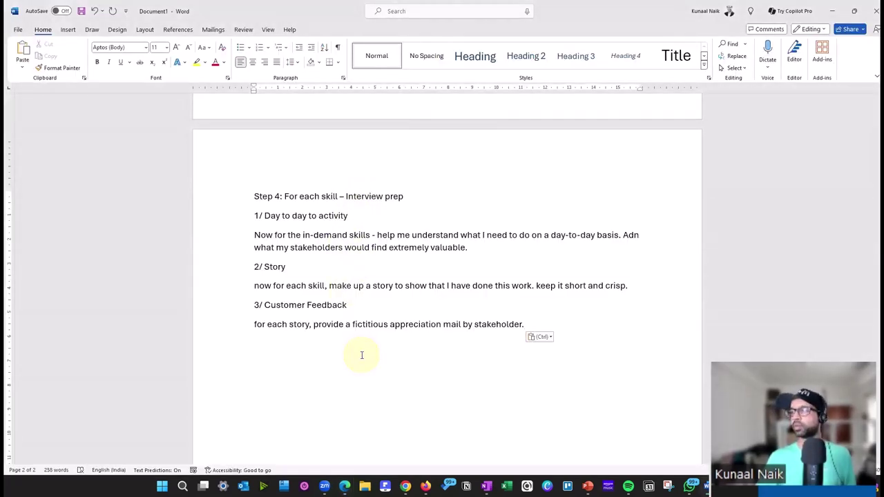
{"action": "key", "text": "alt+Tab"}
{"action": "key", "text": "alt+Tab"}
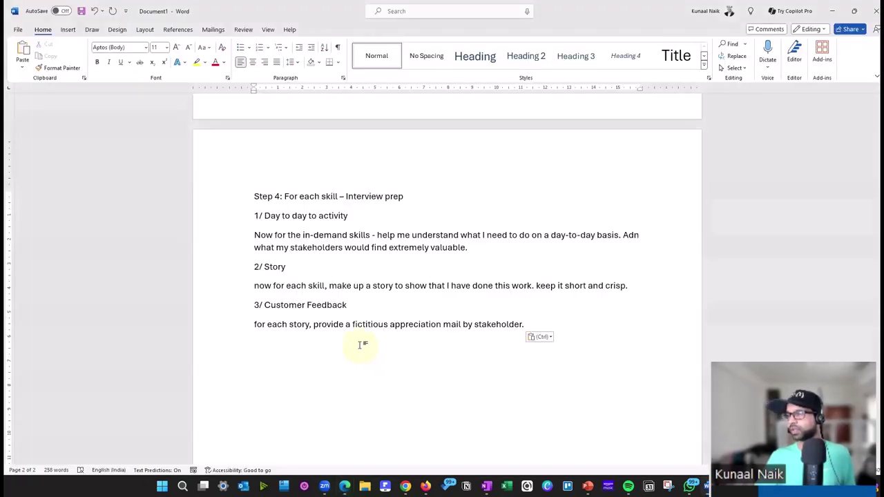
{"action": "key", "text": "alt+Tab"}
{"action": "key", "text": "alt+Tab"}
{"action": "scroll", "coordinate": [375, 318], "scroll_direction": "down", "scroll_amount": 1}
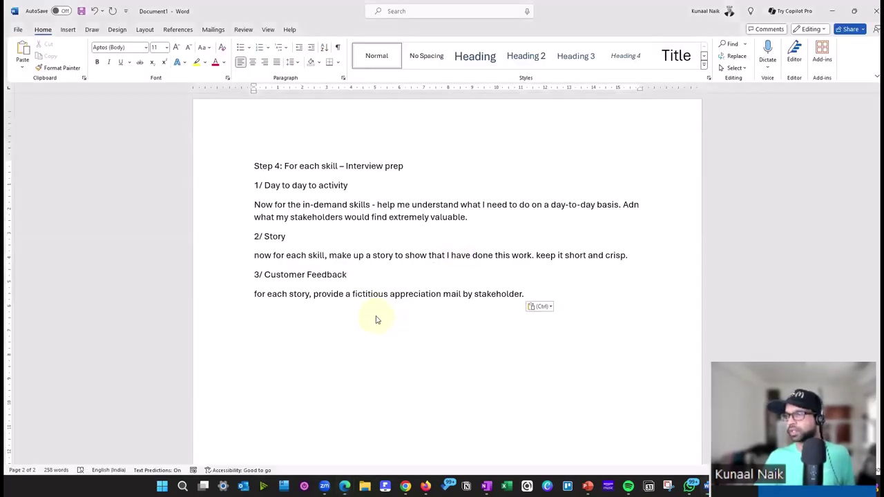
{"action": "key", "text": "alt+Tab"}
{"action": "scroll", "coordinate": [381, 306], "scroll_direction": "up", "scroll_amount": 3}
Read through the appreciation mails down to the Data Solutions 'Exceptional Custom Data Solution' mail.
{"action": "left_click_drag", "start_coordinate": [245, 237], "coordinate": [466, 296]}
{"action": "scroll", "coordinate": [375, 339], "scroll_direction": "down", "scroll_amount": 5}
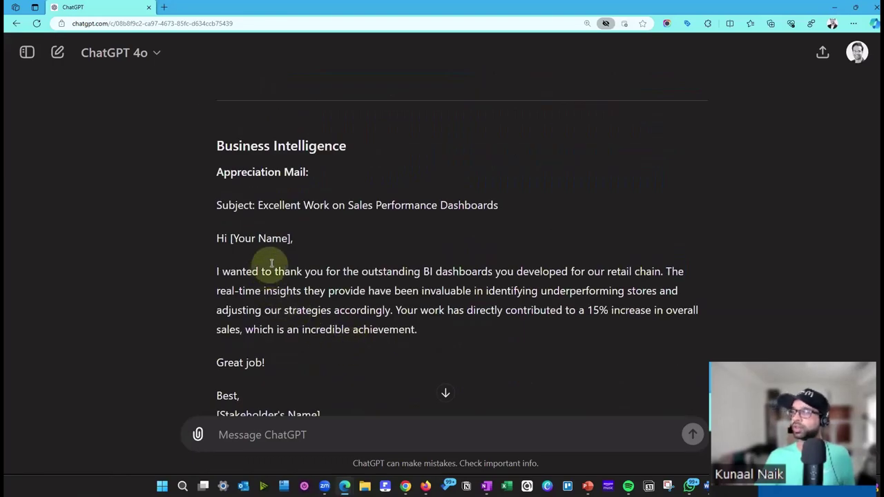
{"action": "left_click_drag", "start_coordinate": [272, 264], "coordinate": [418, 330]}
{"action": "scroll", "coordinate": [321, 320], "scroll_direction": "down", "scroll_amount": 6}
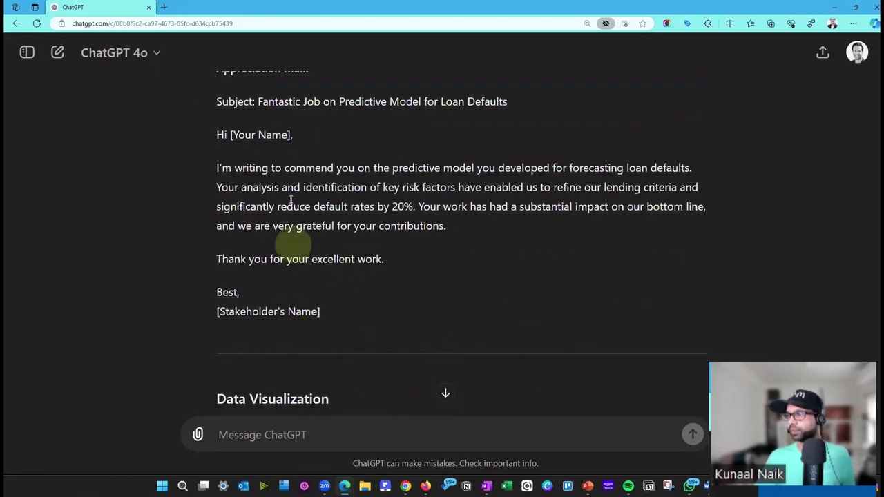
{"action": "left_click_drag", "start_coordinate": [321, 180], "coordinate": [355, 225]}
{"action": "scroll", "coordinate": [343, 243], "scroll_direction": "down", "scroll_amount": 8}
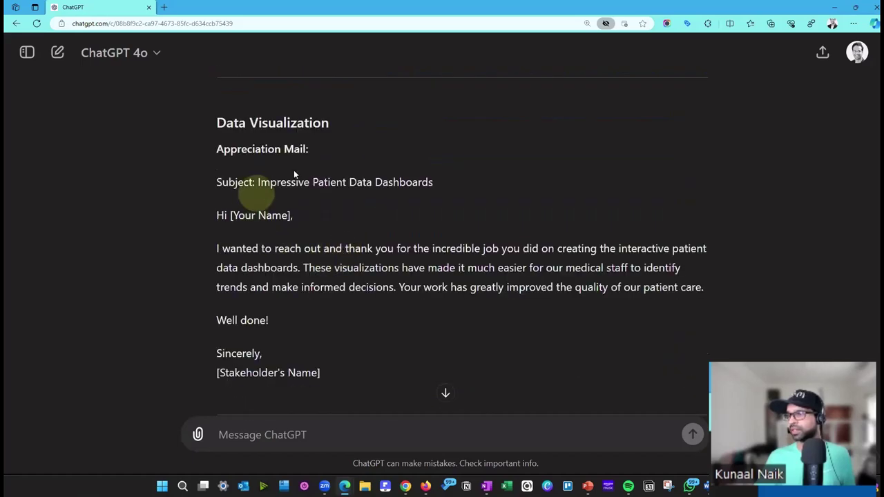
{"action": "scroll", "coordinate": [293, 252], "scroll_direction": "down", "scroll_amount": 10}
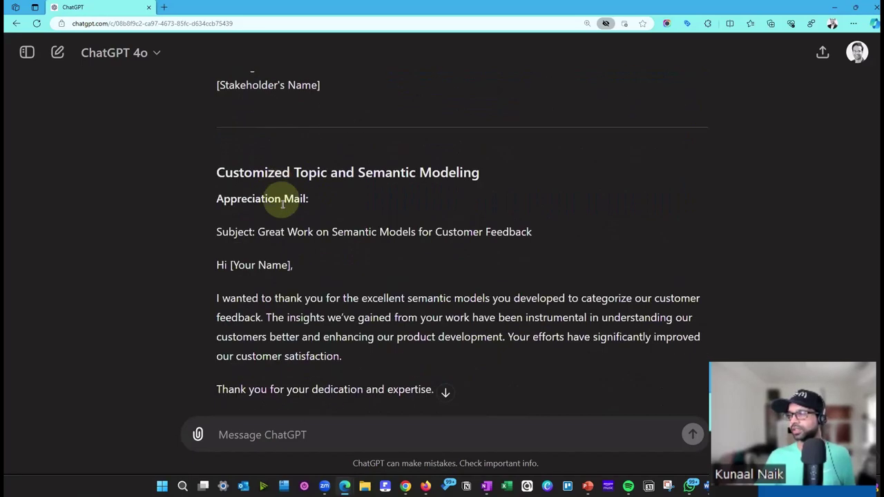
{"action": "scroll", "coordinate": [282, 222], "scroll_direction": "down", "scroll_amount": 1}
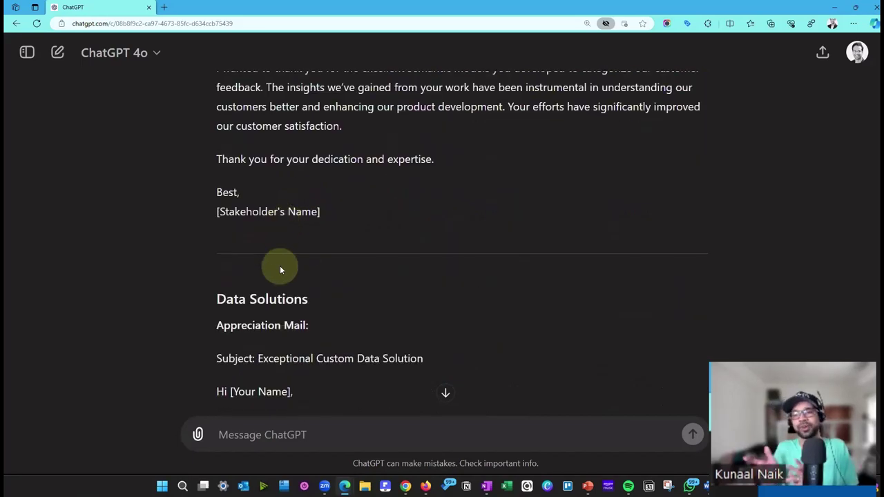